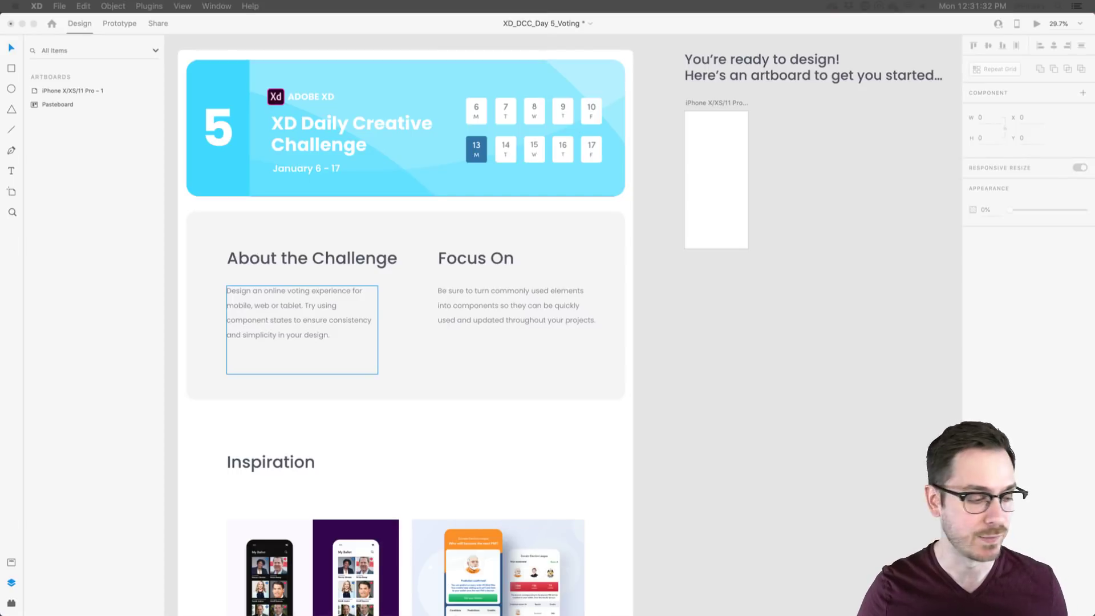
Switch to Chrome and read how the Daily Creative Challenge works on its Behance page.
key("super+Tab")
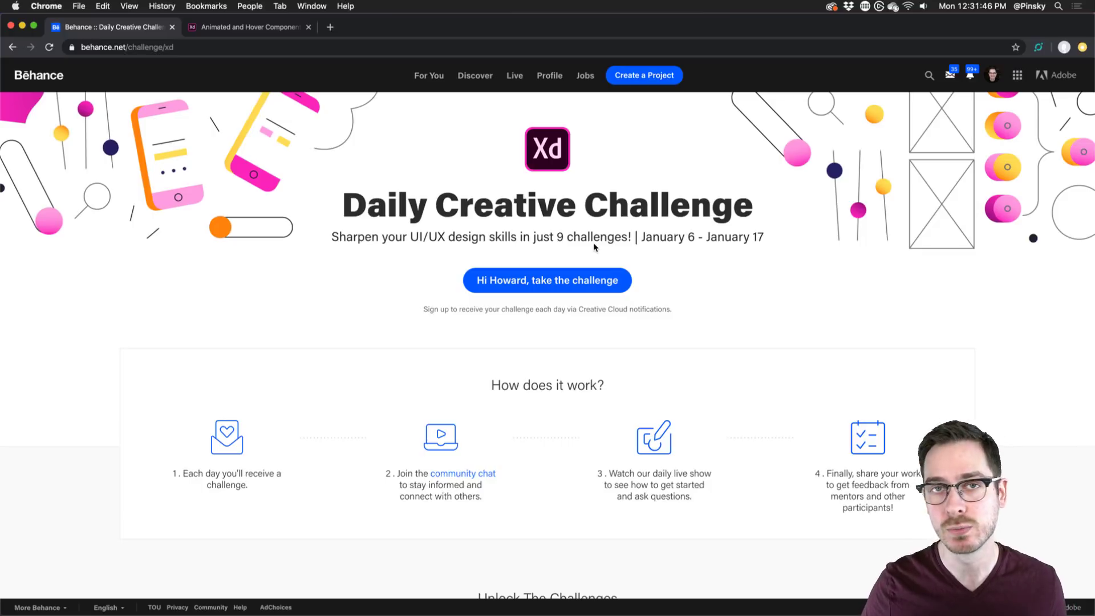
scroll(593, 241, "down", 5)
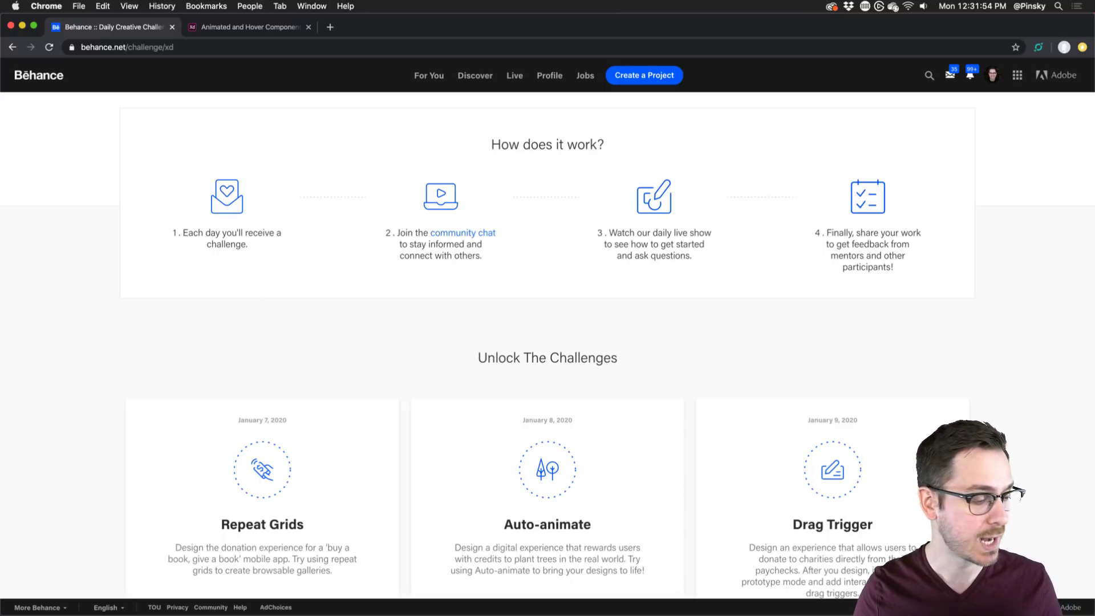
Switch to Discord and look at the introductions channel of the Adobe XD server.
key("super+Tab")
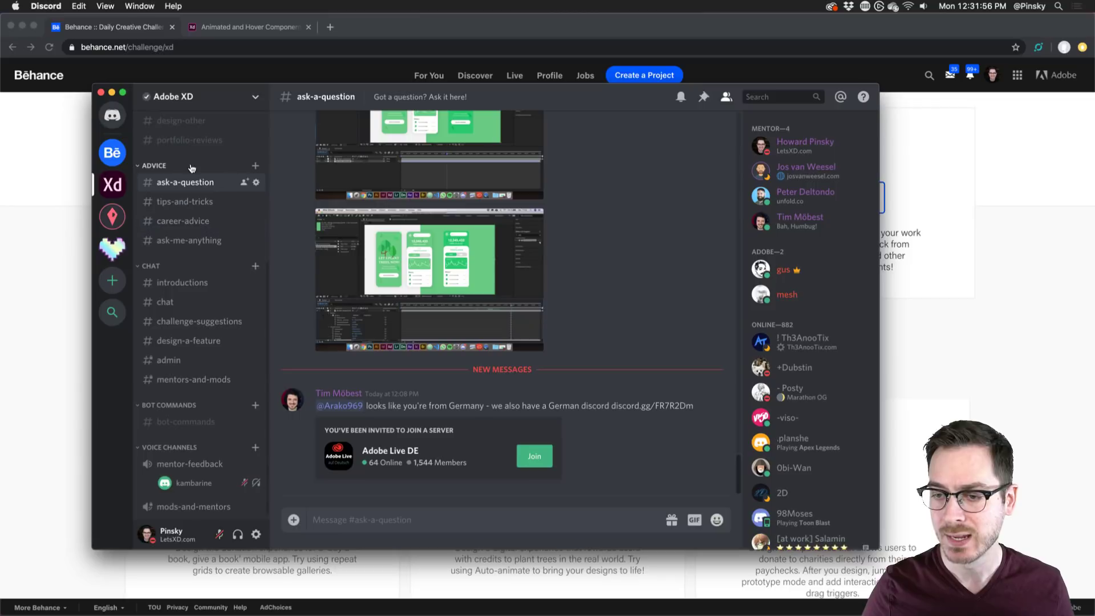
scroll(178, 325, "up", 4)
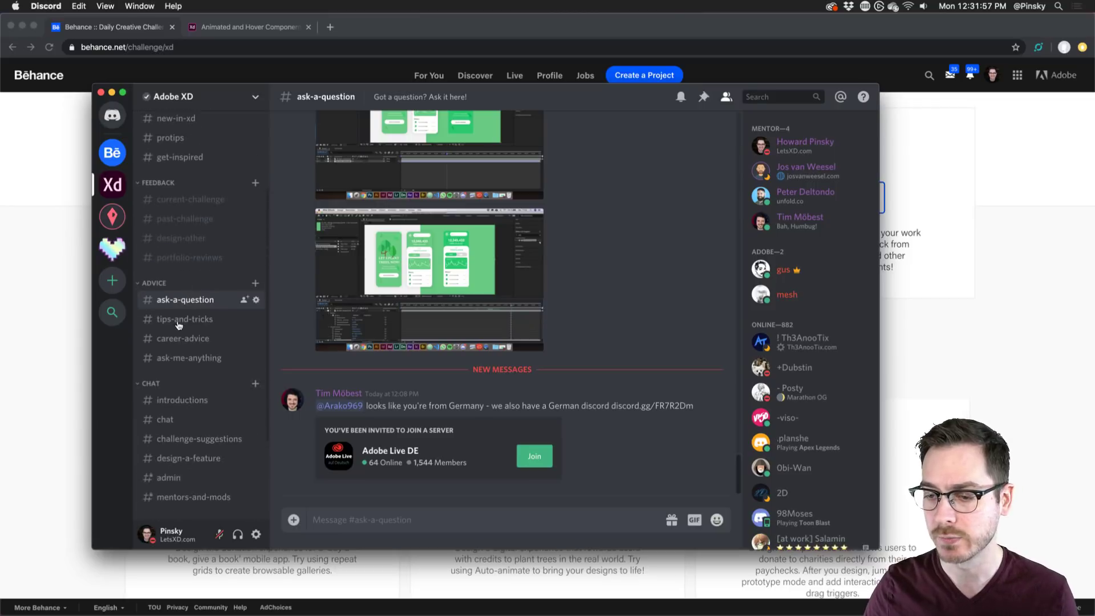
left_click(181, 402)
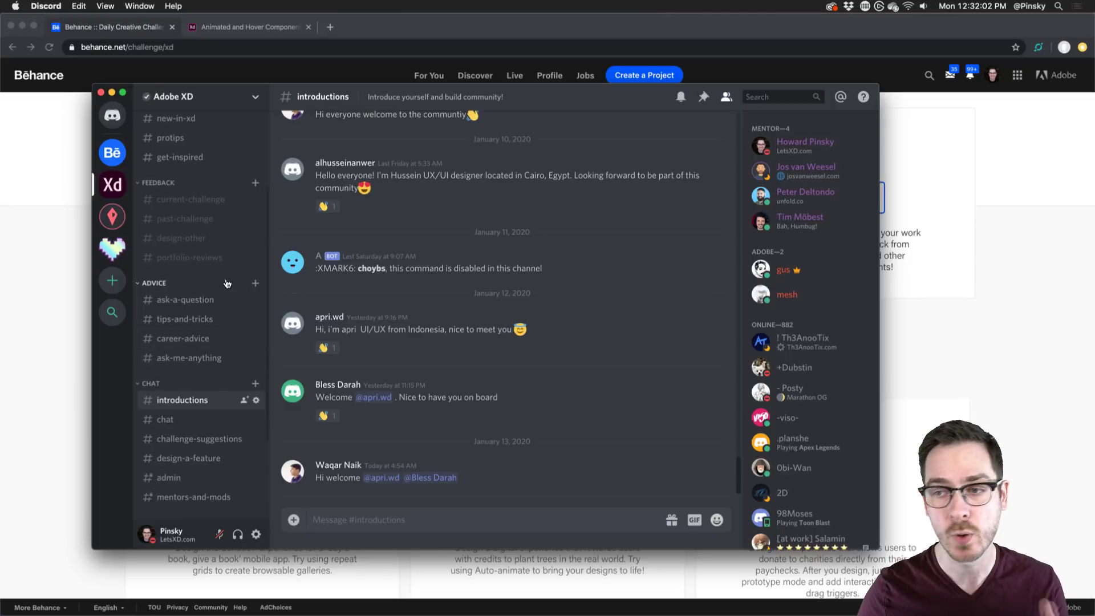
scroll(191, 254, "up", 1)
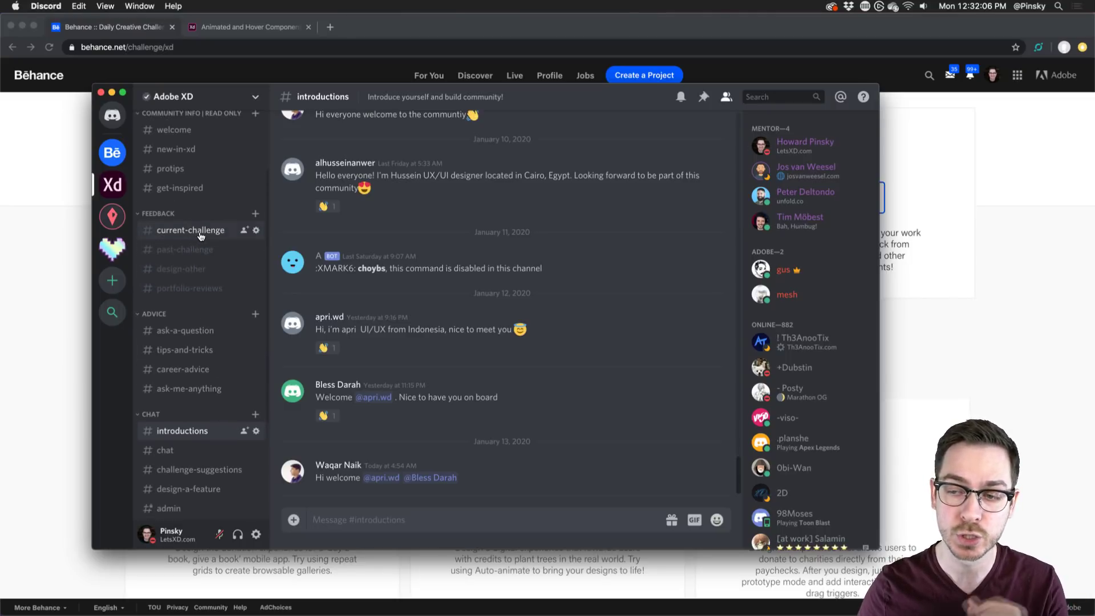
Browse the shared designs and feedback in the current-challenge channel.
left_click(197, 233)
scroll(529, 291, "down", 15)
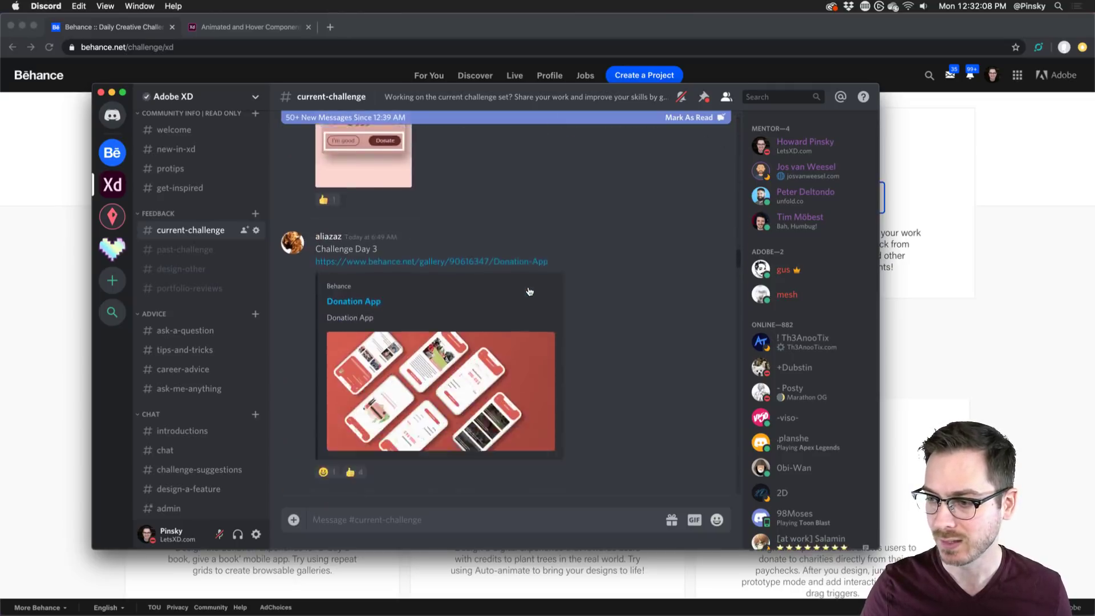
scroll(529, 288, "down", 15)
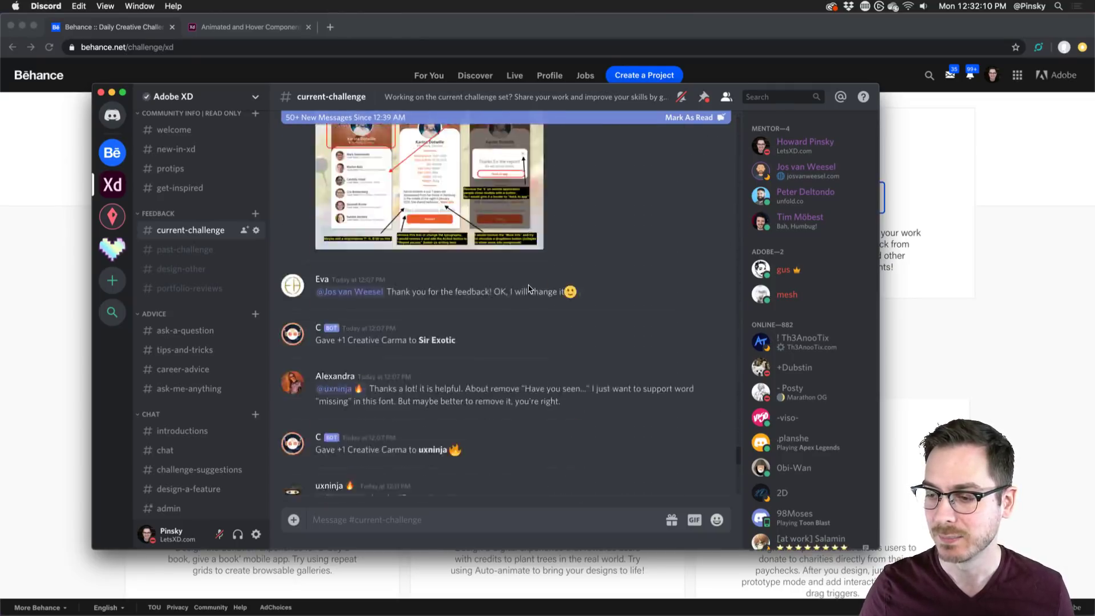
scroll(528, 292, "up", 15)
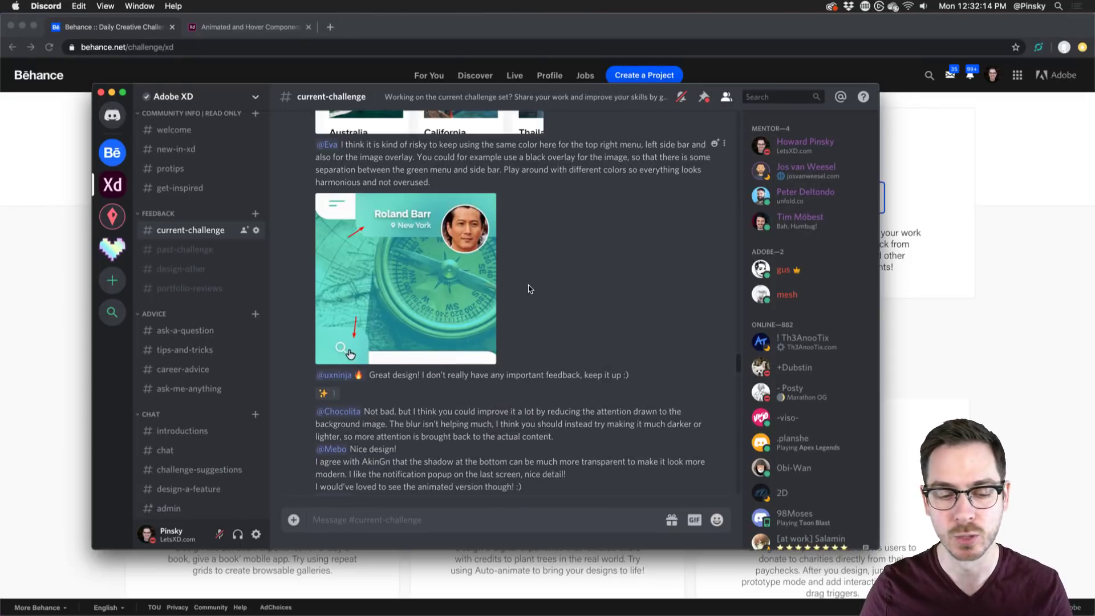
scroll(529, 289, "down", 15)
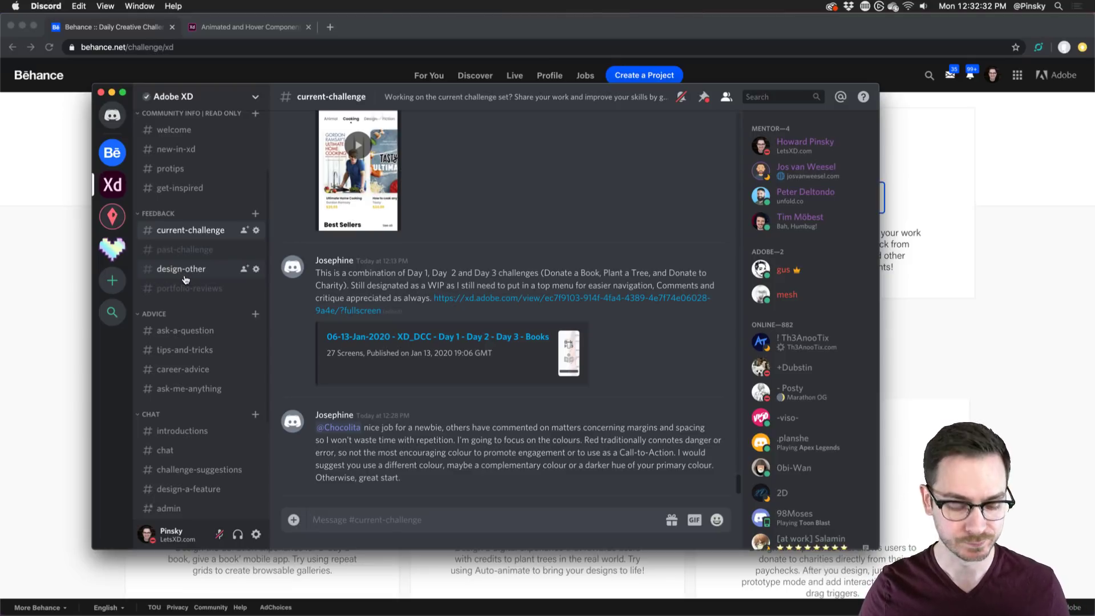
Hide Discord and review the unlocked daily challenges on the Behance page, from Repeat Grids to Component States.
key("super+h")
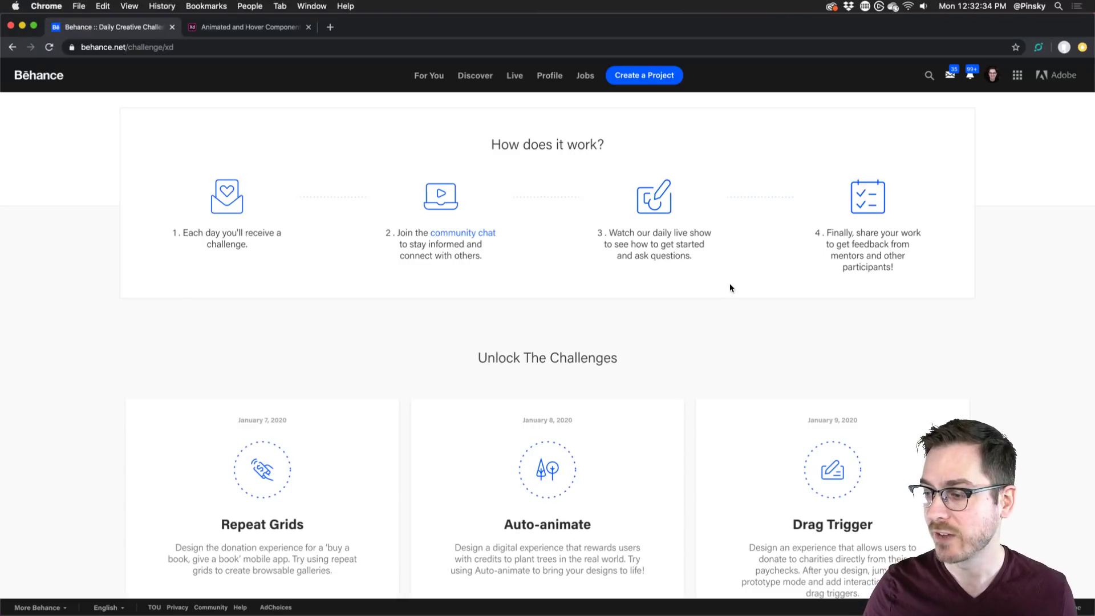
scroll(730, 286, "down", 5)
scroll(730, 283, "down", 1)
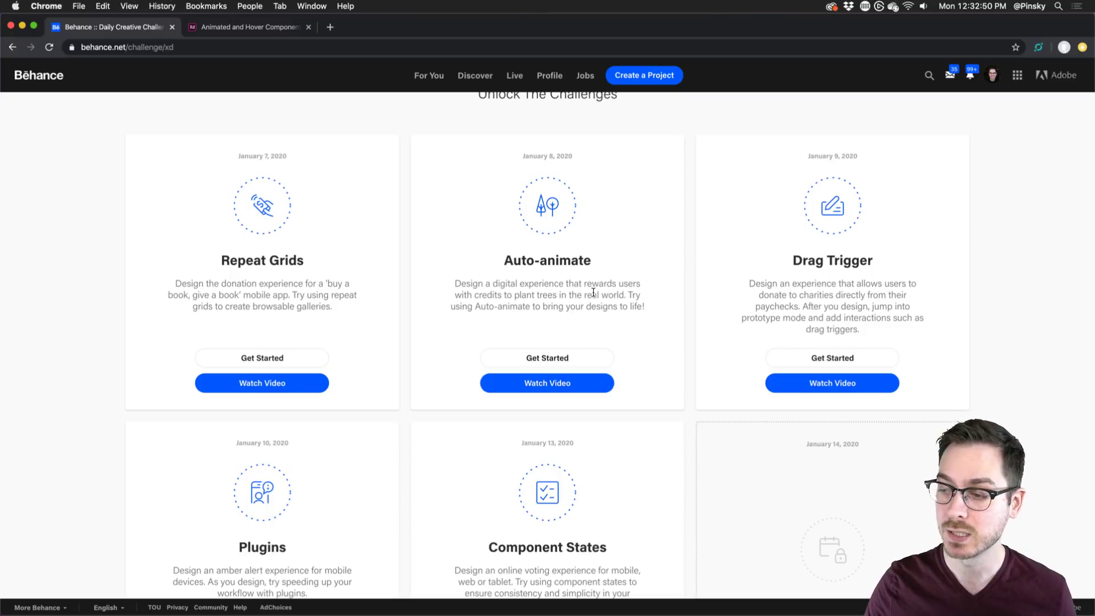
scroll(643, 261, "down", 2)
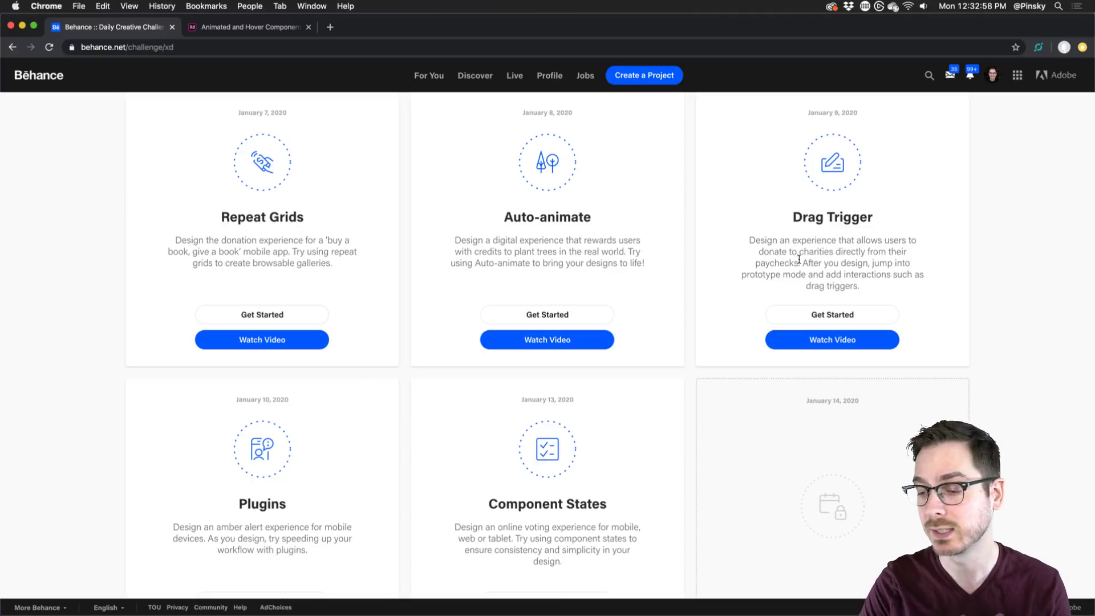
scroll(793, 256, "down", 3)
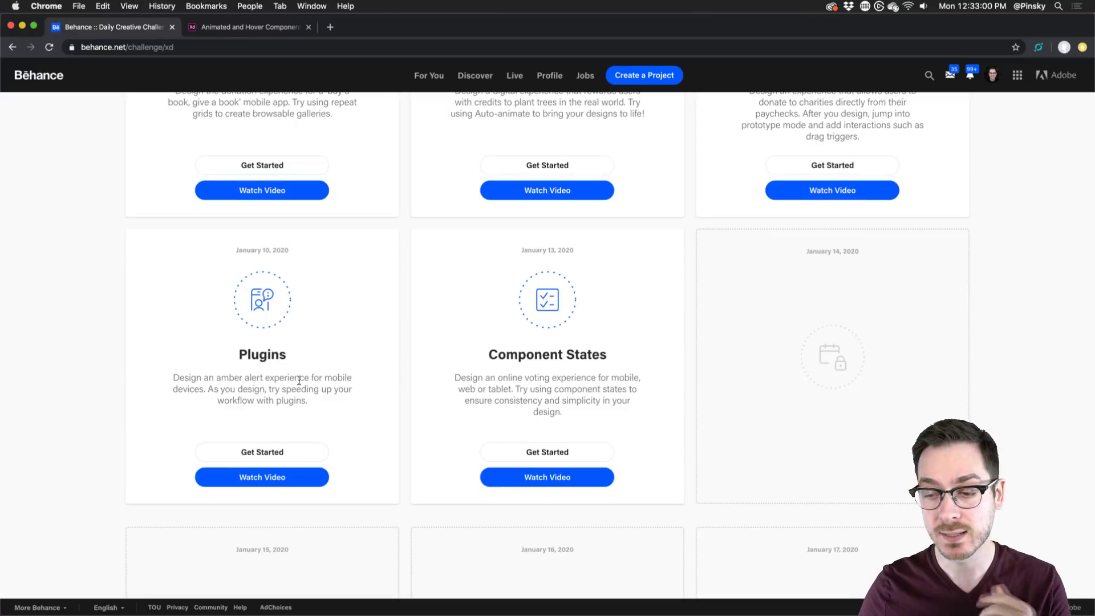
scroll(408, 368, "down", 1)
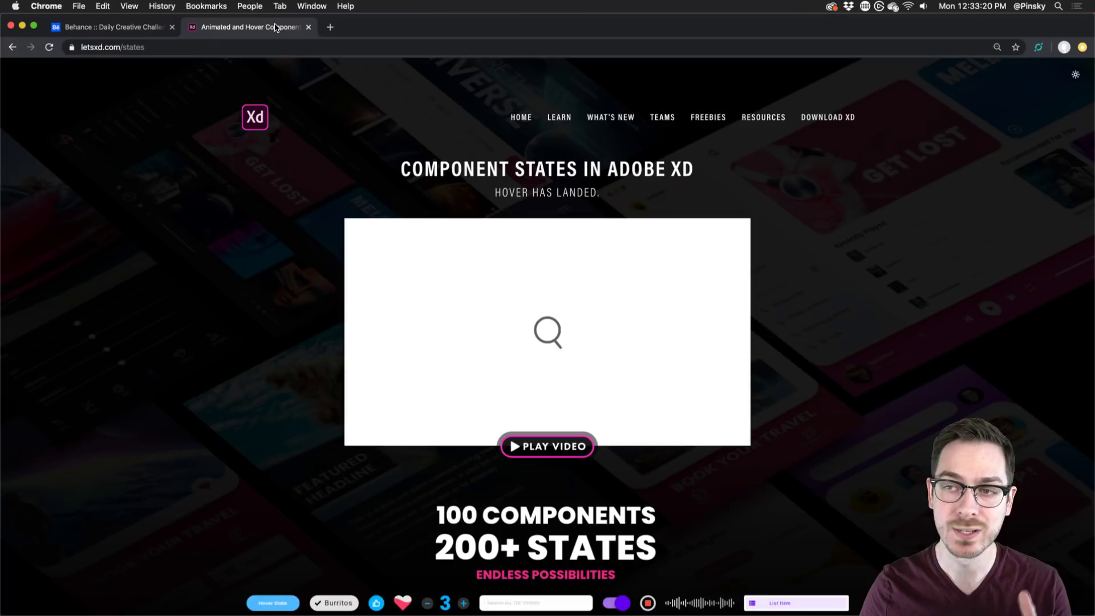
Look over the Component States page on letsxd.com and its UI kit, then return to the Behance challenge page.
left_click(277, 27)
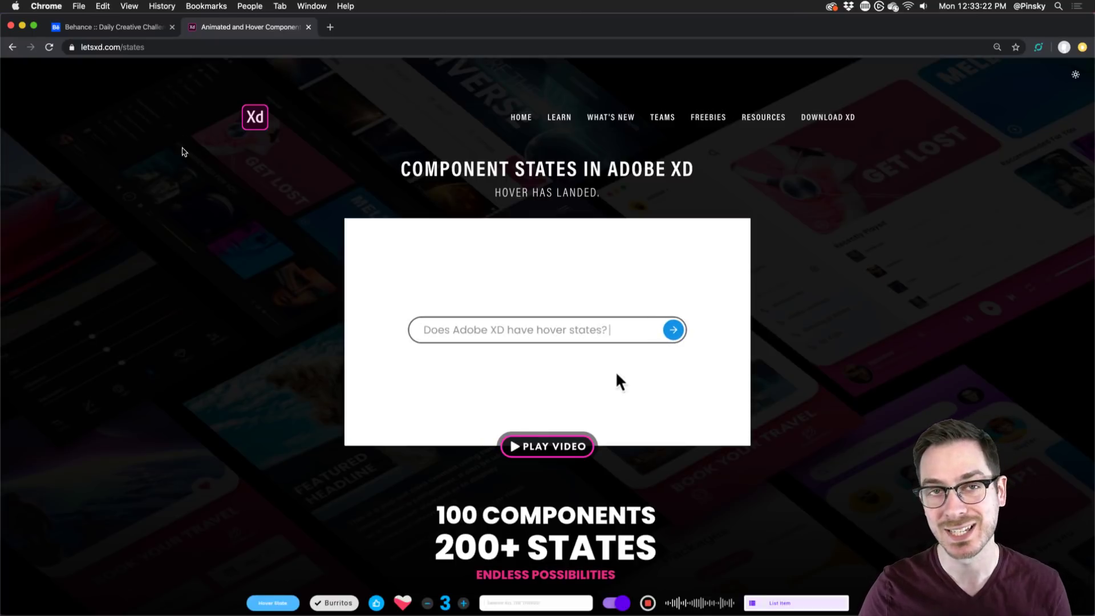
scroll(181, 151, "down", 3)
scroll(171, 210, "down", 5)
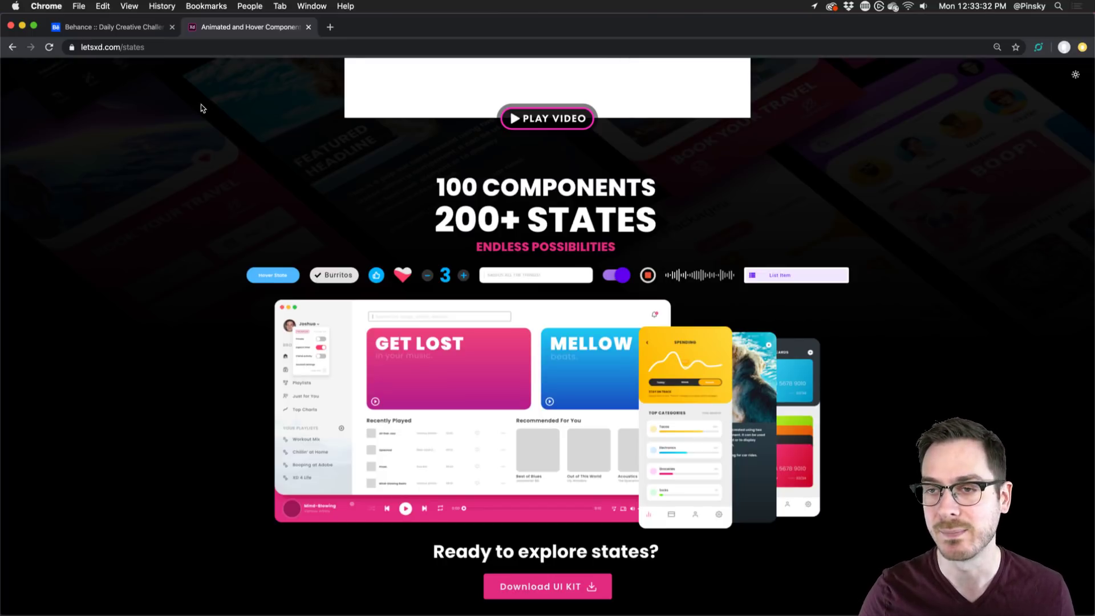
left_click(122, 29)
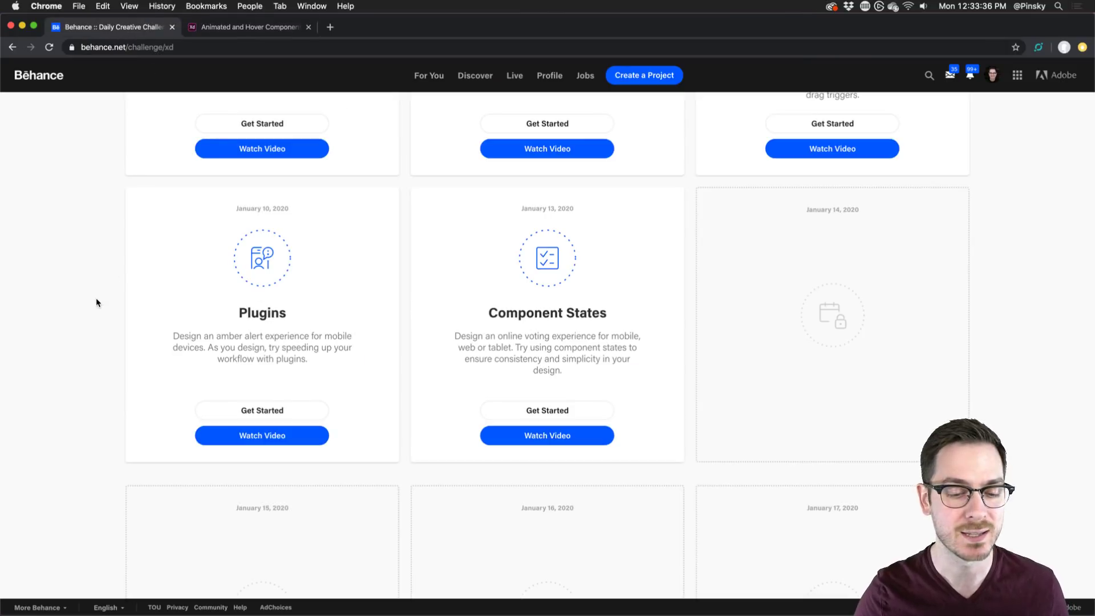
Switch to Adobe XD and examine the Inspiration examples in the voting challenge brief.
key("super+Tab")
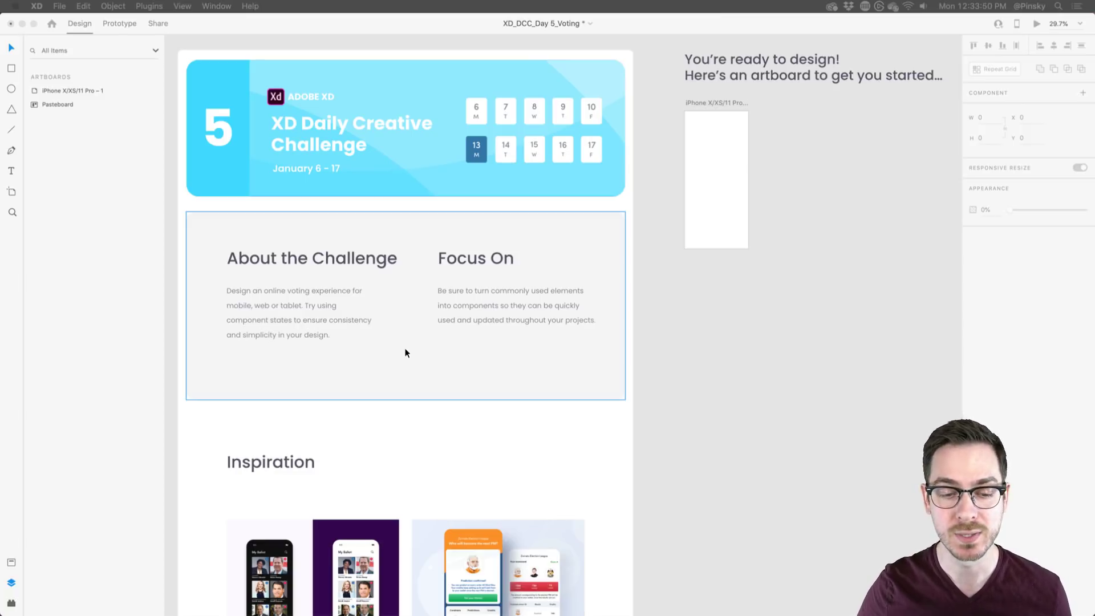
scroll(406, 353, "down", 5)
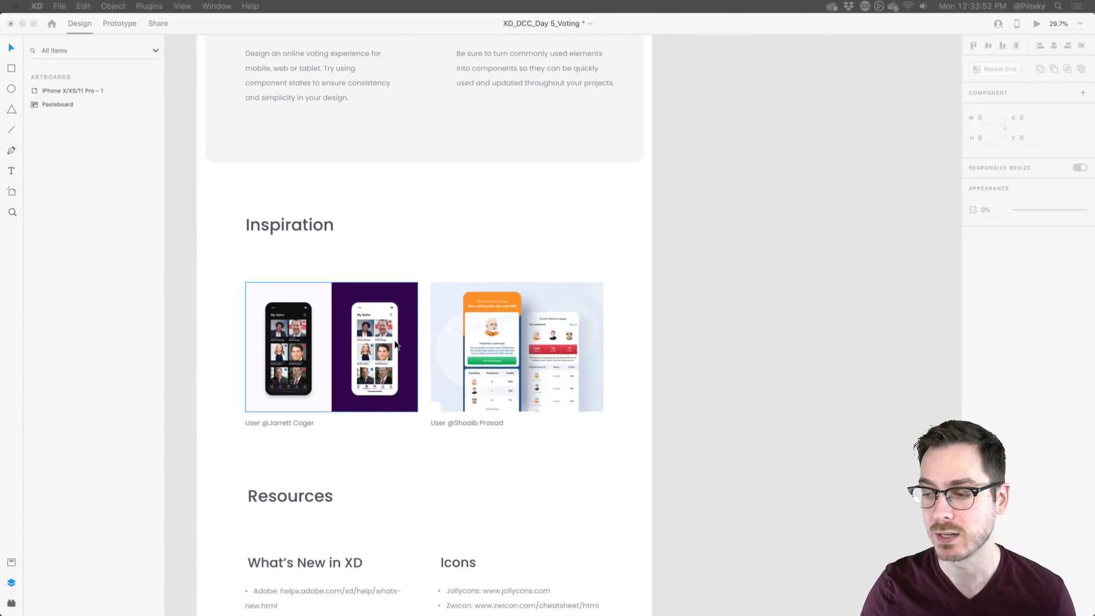
scroll(372, 347, "up", 10)
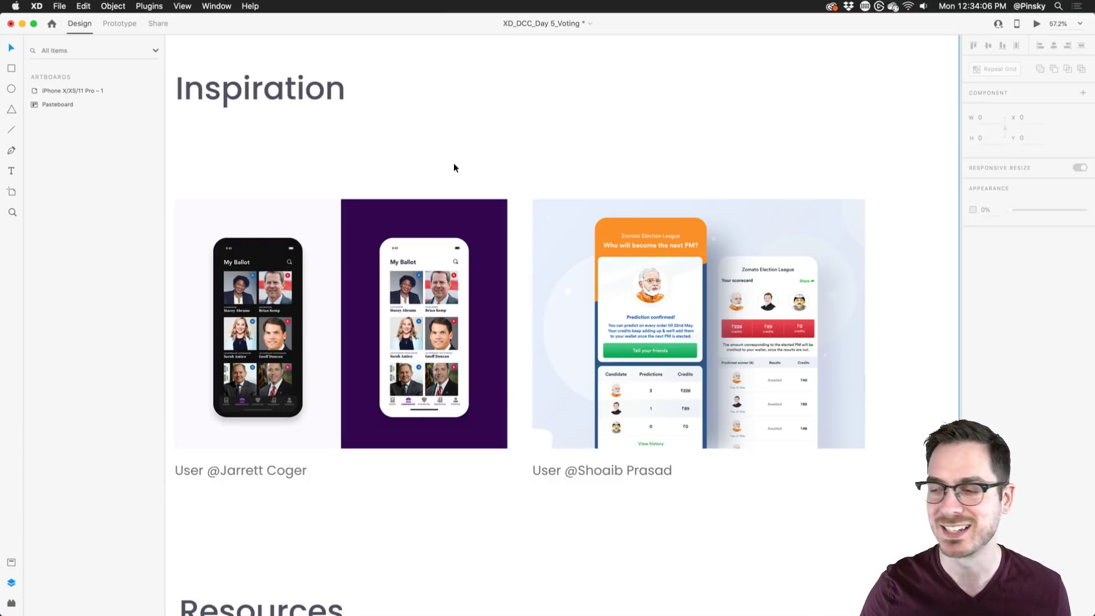
scroll(454, 166, "down", 5)
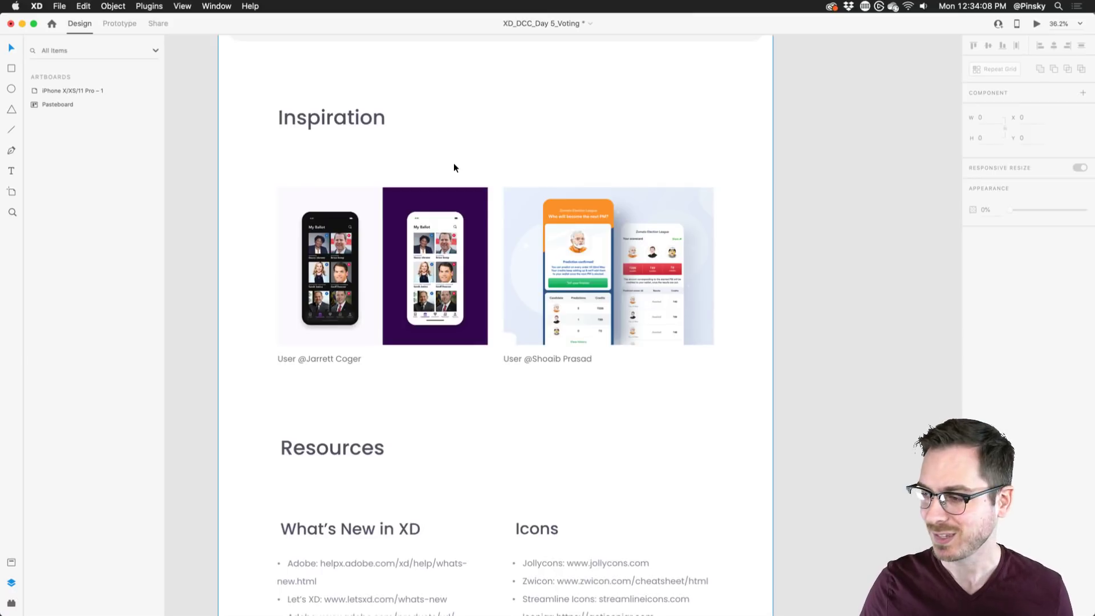
Change the fill of the blank iPhone X/XS/11 Pro – 1 artboard to a linear gradient.
scroll(453, 163, "up", 7)
scroll(453, 163, "right", 6)
scroll(557, 101, "up", 5)
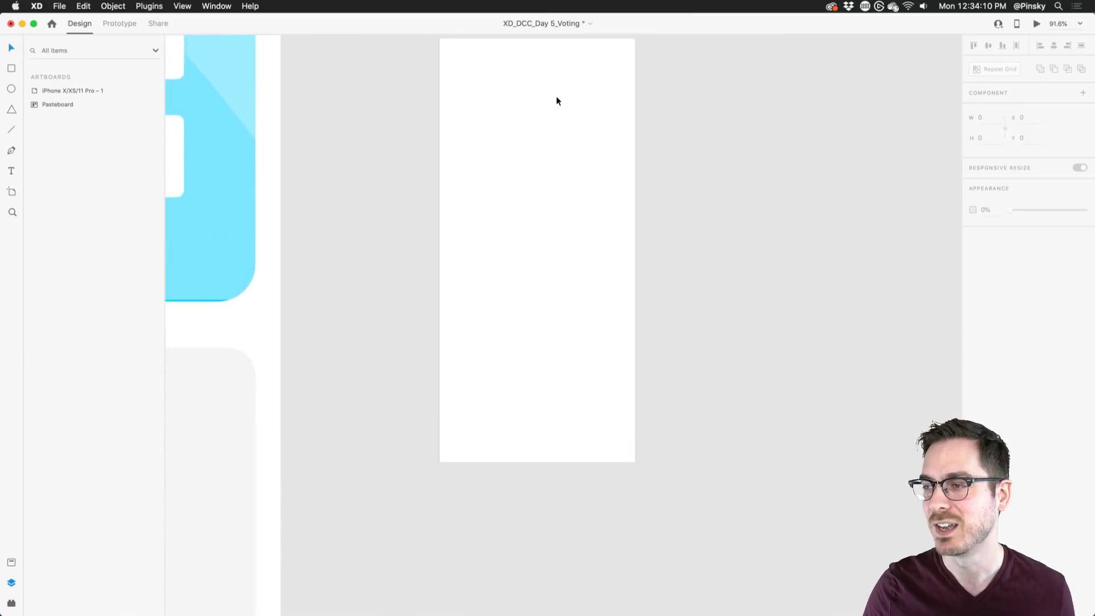
scroll(557, 101, "right", 2)
scroll(557, 101, "up", 2)
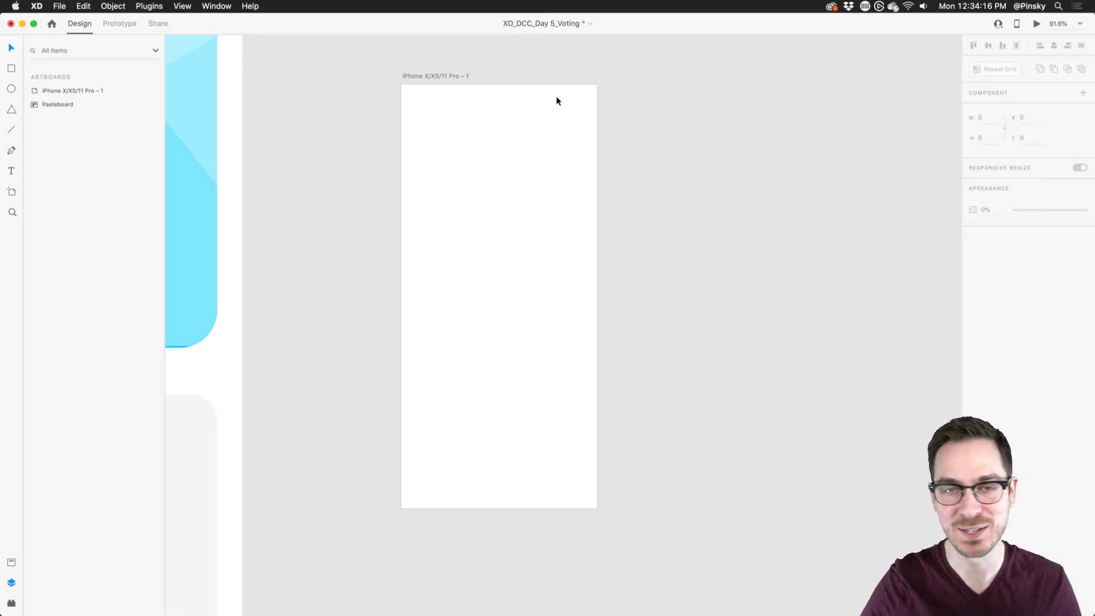
scroll(556, 96, "right", 5)
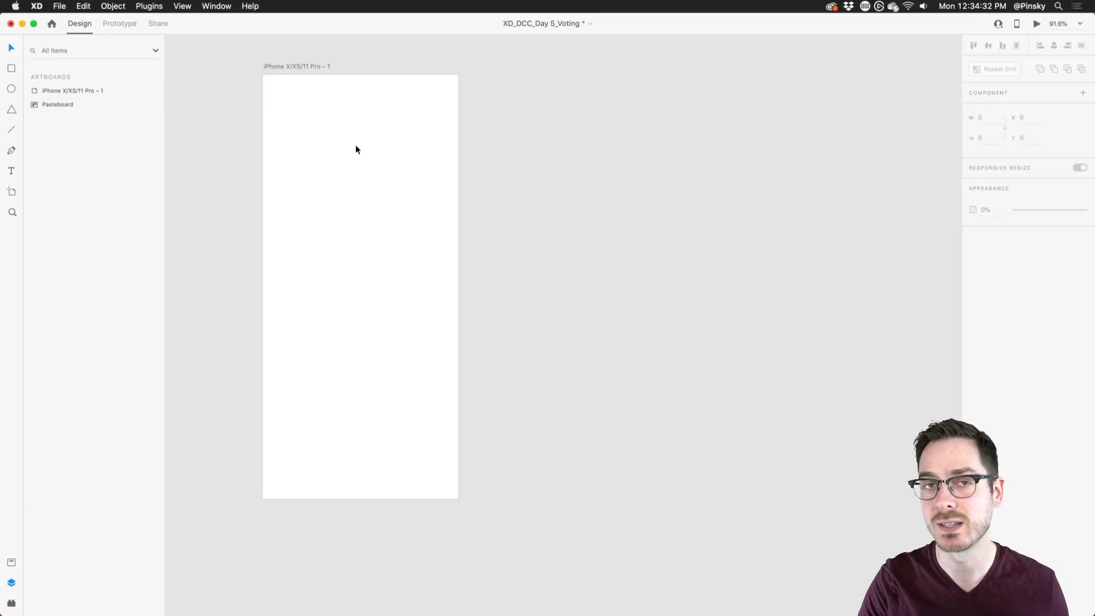
left_click(316, 115)
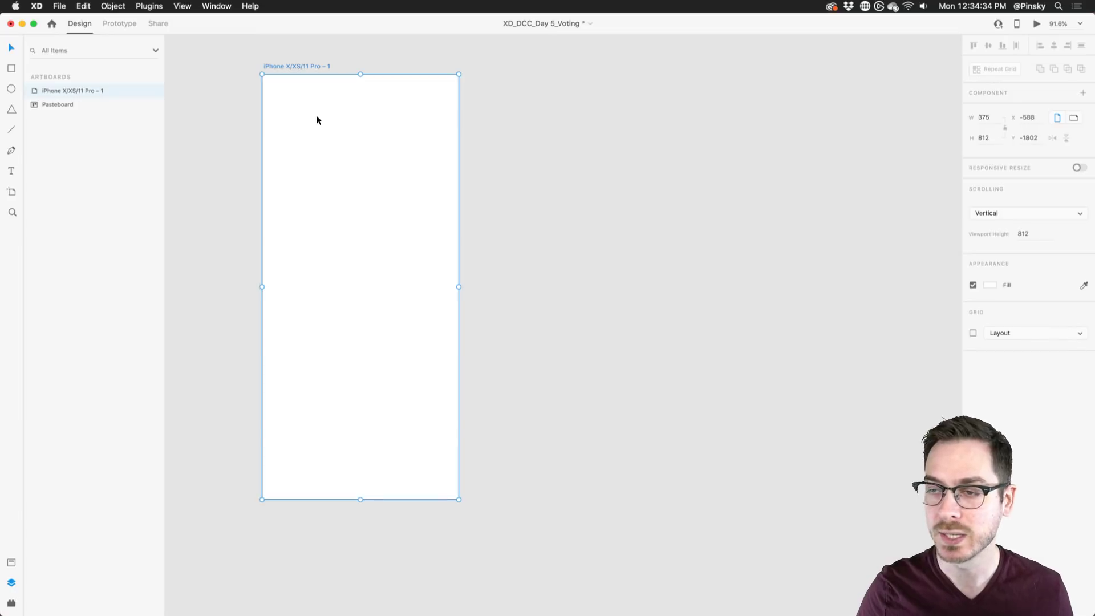
scroll(327, 118, "up", 1)
scroll(326, 117, "up", 3)
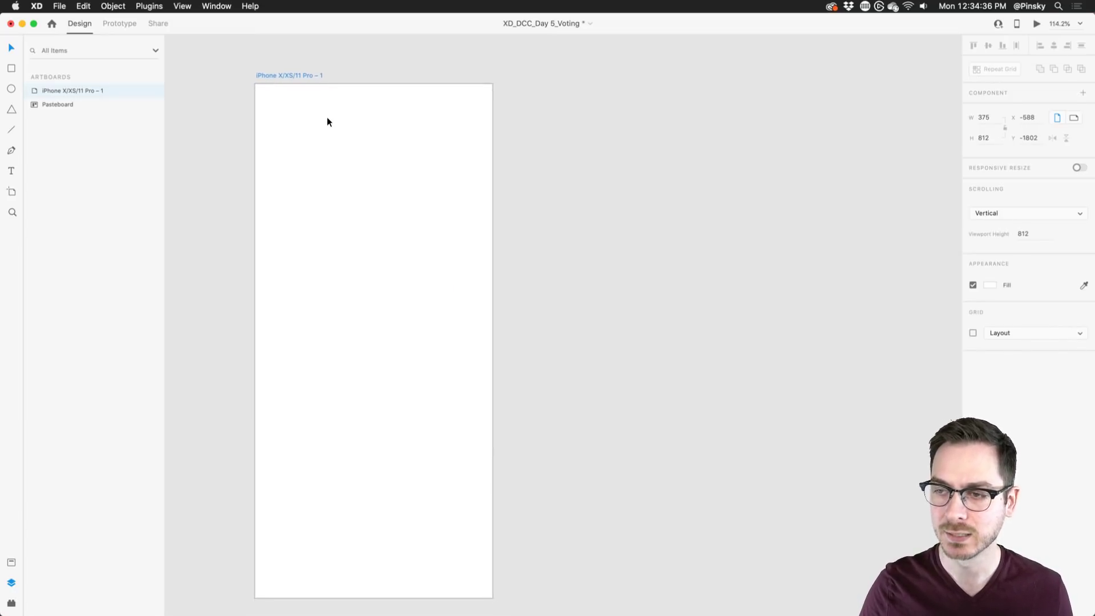
scroll(327, 118, "down", 1)
scroll(327, 117, "down", 1)
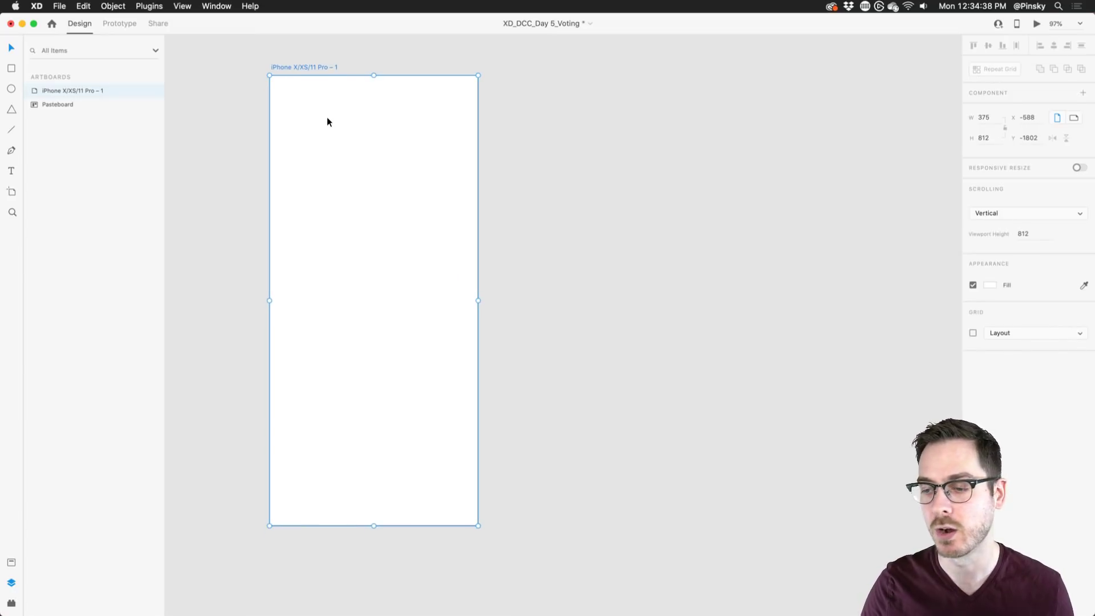
scroll(326, 117, "up", 1)
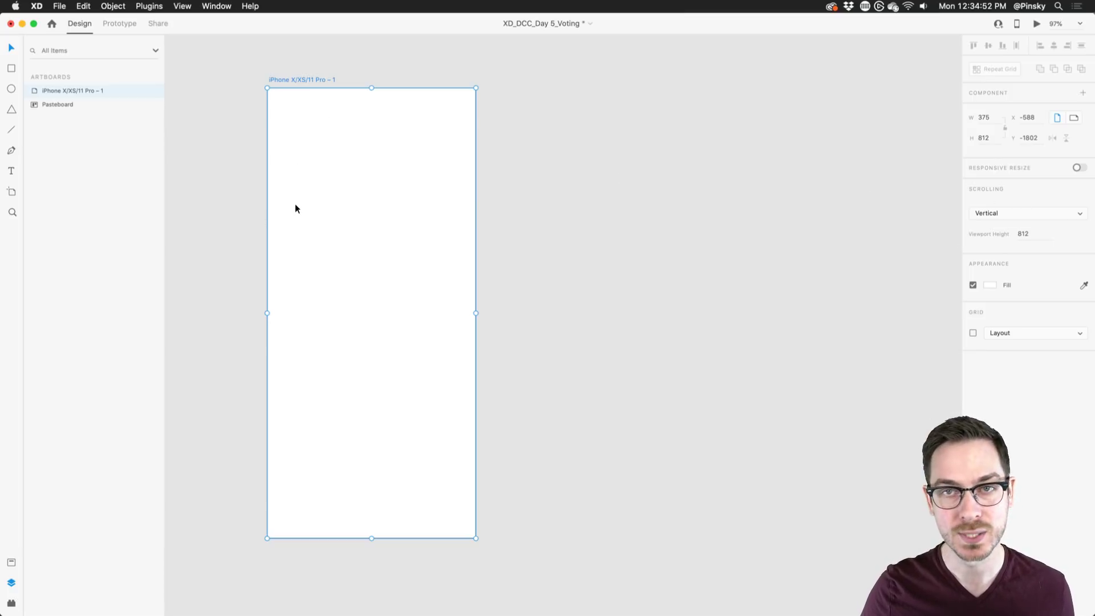
left_click(990, 285)
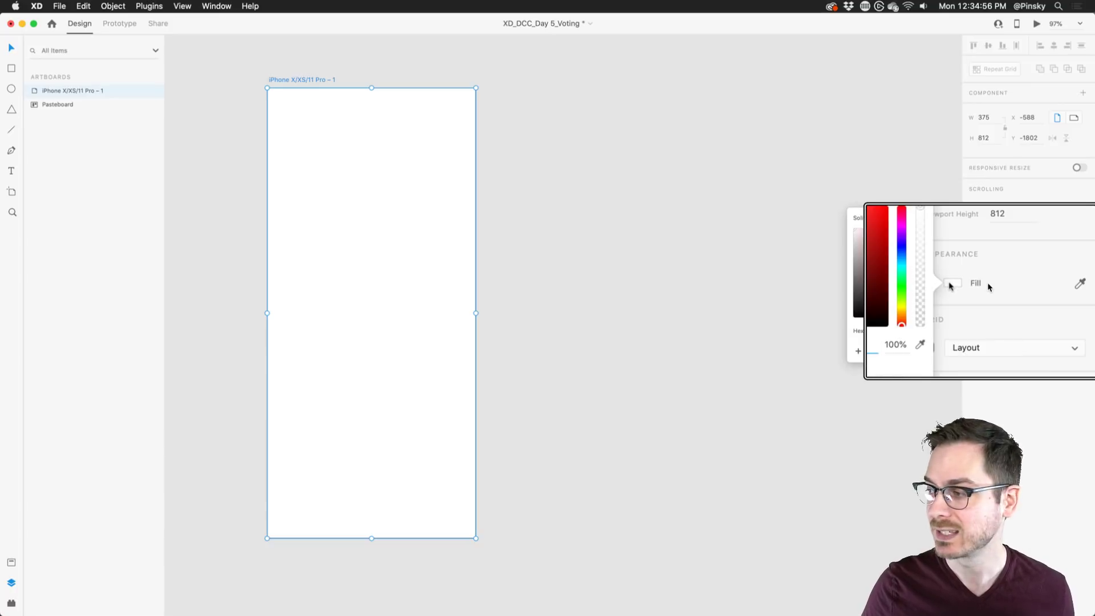
left_click(879, 217)
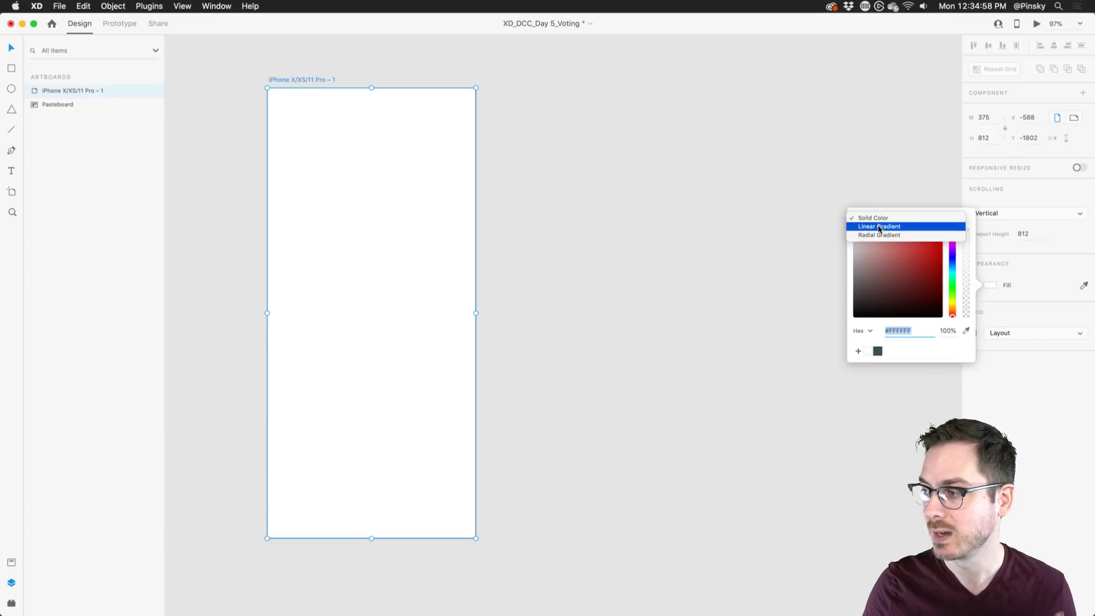
left_click(877, 226)
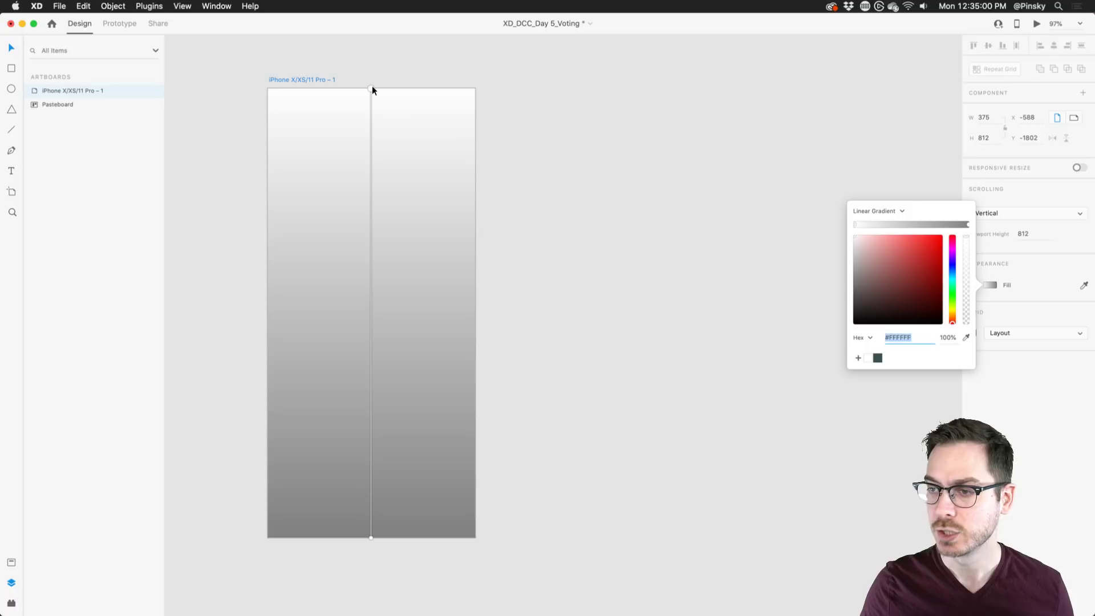
Angle the gradient diagonally from the artboard's top-left corner to its bottom-right corner.
left_click_drag(371, 89, 269, 89)
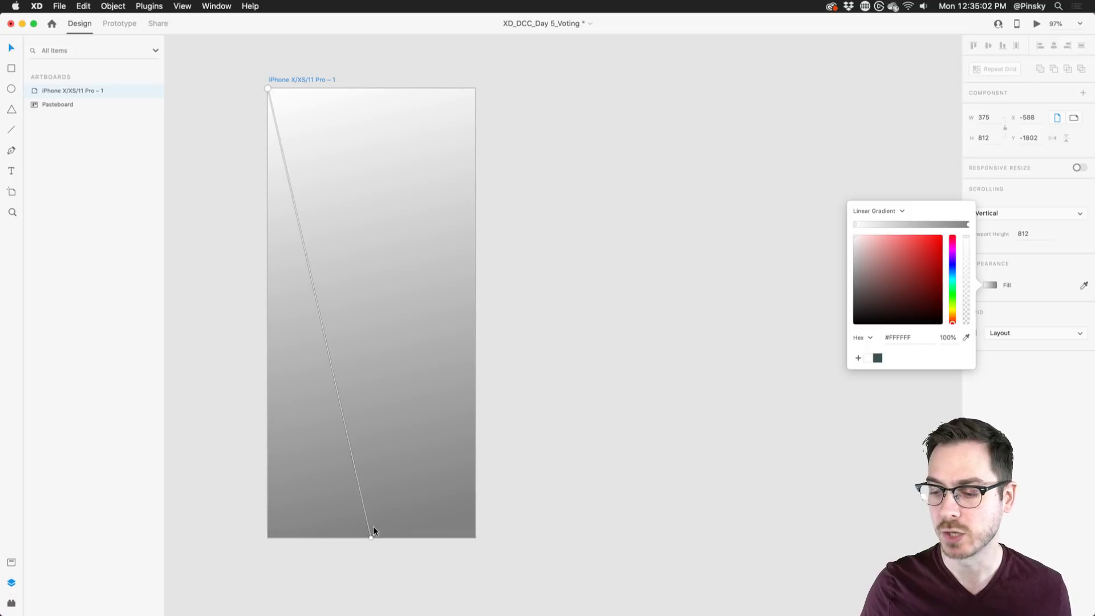
left_click_drag(369, 534, 475, 536)
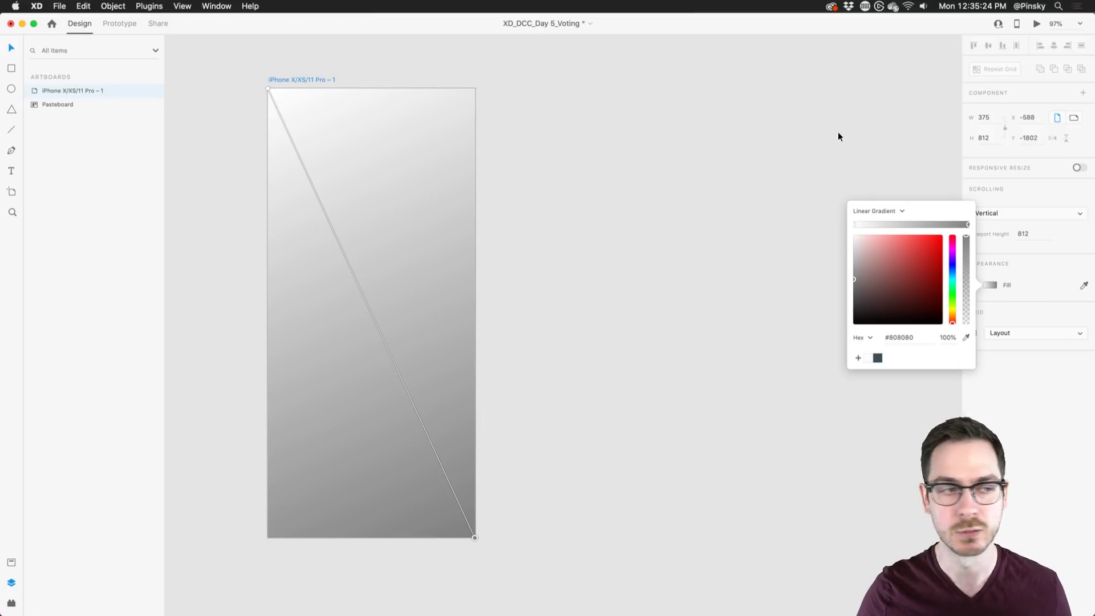
Set the start colour of the artboard's gradient to pink #ED63A3.
left_click(854, 224)
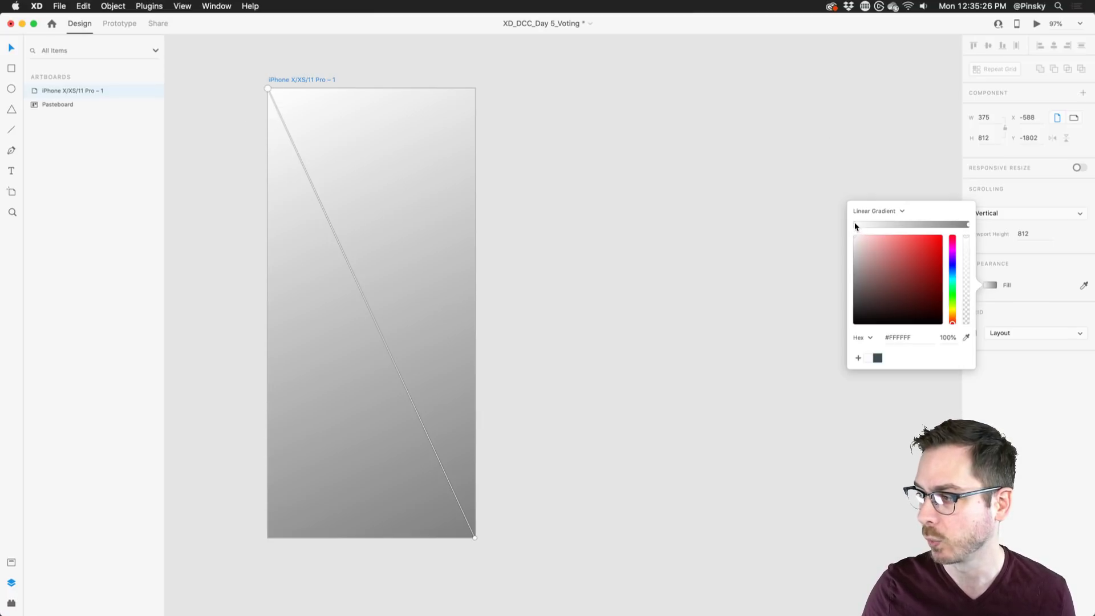
left_click(952, 252)
left_click_drag(954, 253, 954, 250)
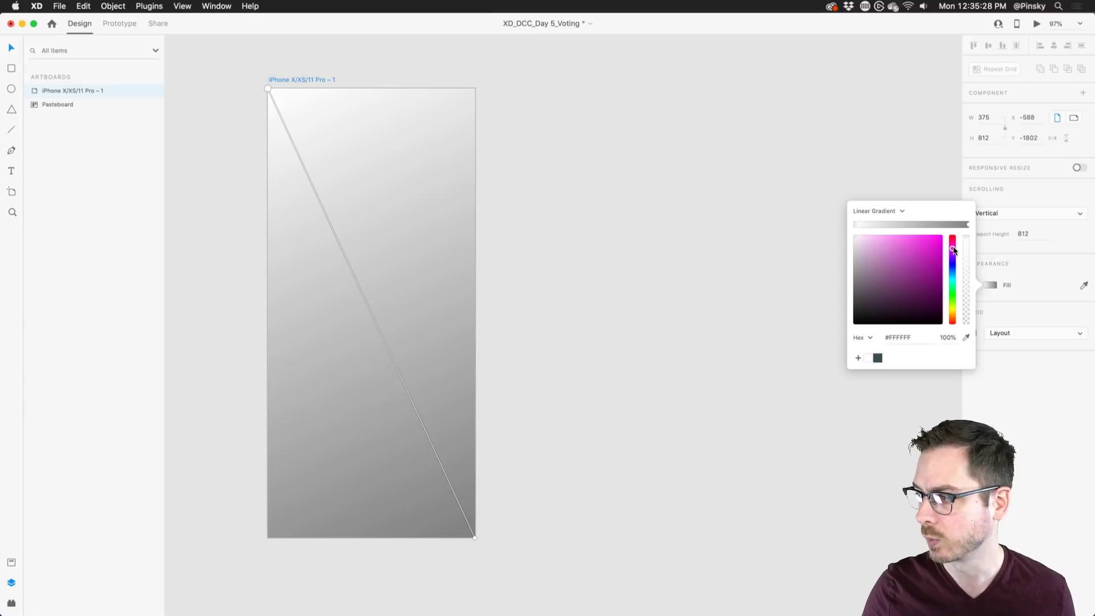
left_click(909, 244)
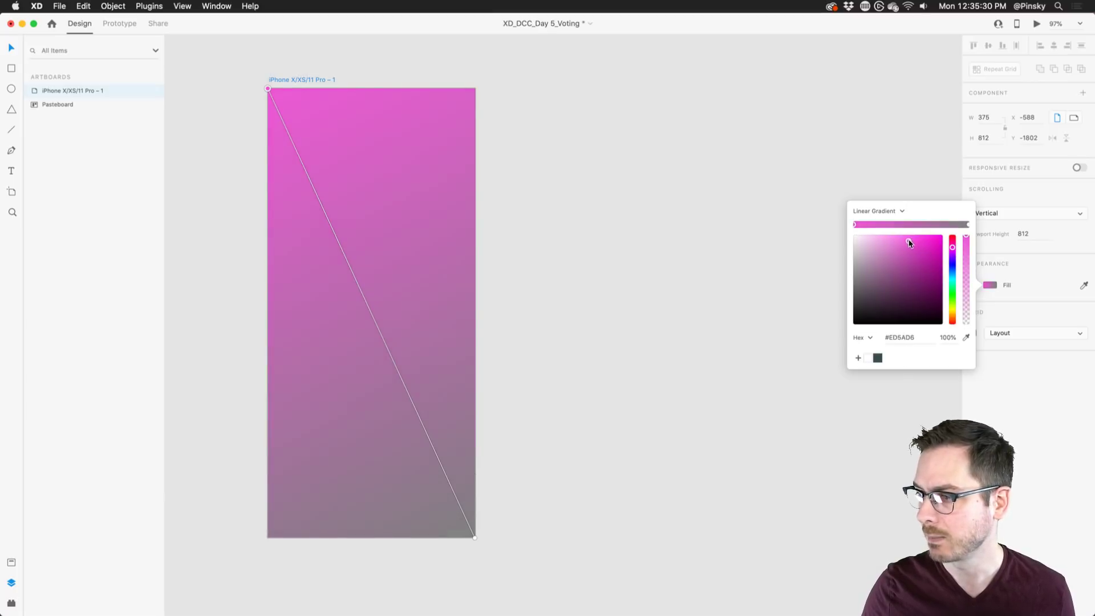
left_click_drag(953, 247, 952, 241)
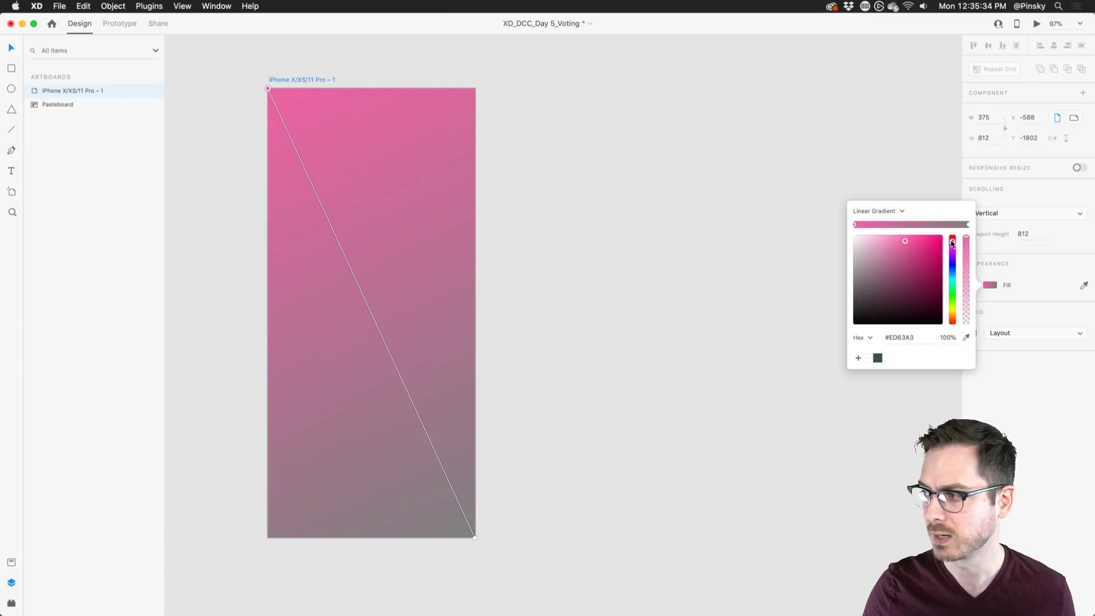
Set the end colour of the artboard's gradient to purple #9958BC and finish editing the fill.
left_click(966, 224)
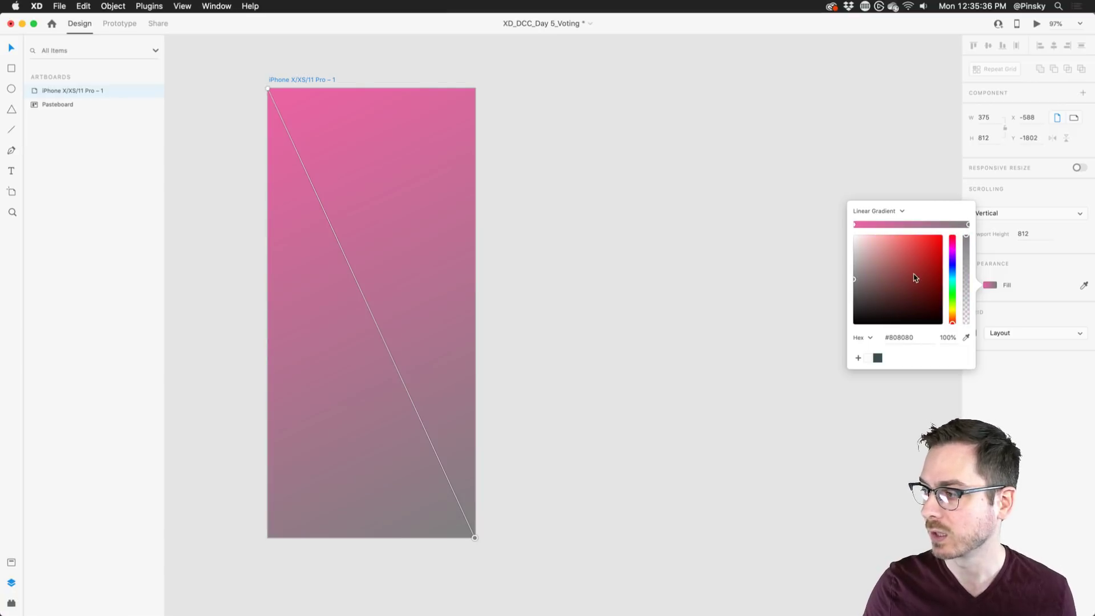
mouse_move(954, 262)
left_mouse_down()
mouse_move(901, 258)
mouse_move(953, 257)
left_mouse_up()
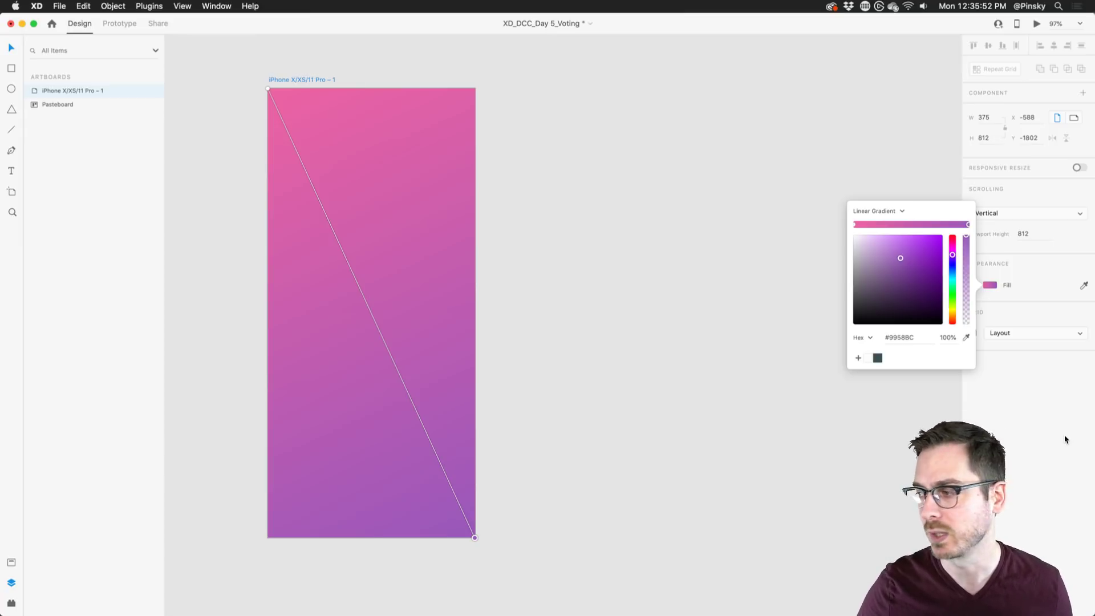
key("Escape")
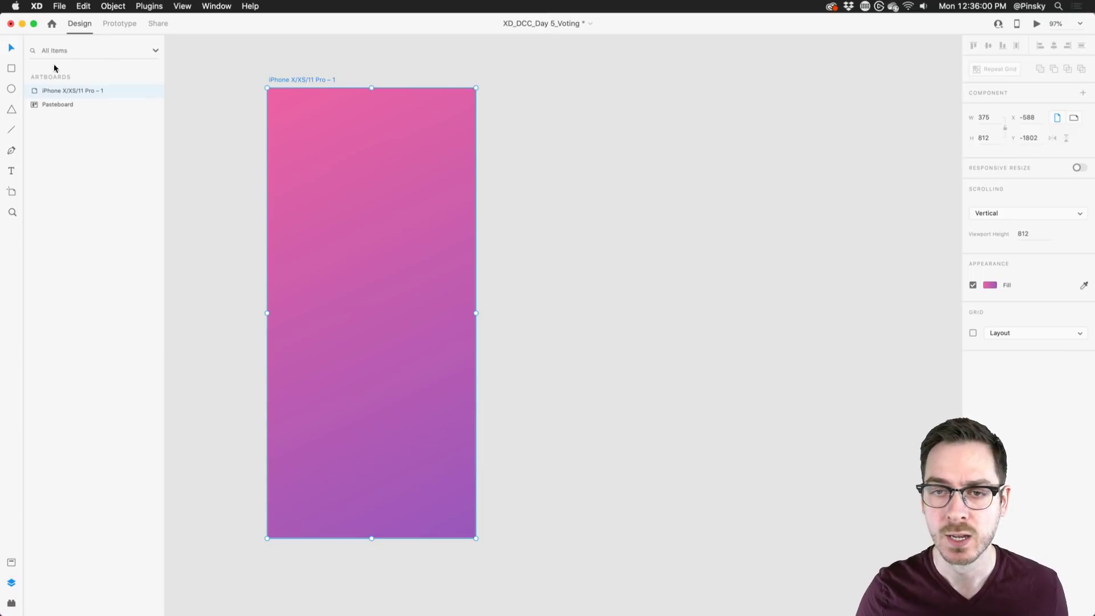
Draw a white rectangle about 311 × 407 as a card and centre it horizontally in the artboard's upper-middle area.
left_click(11, 68)
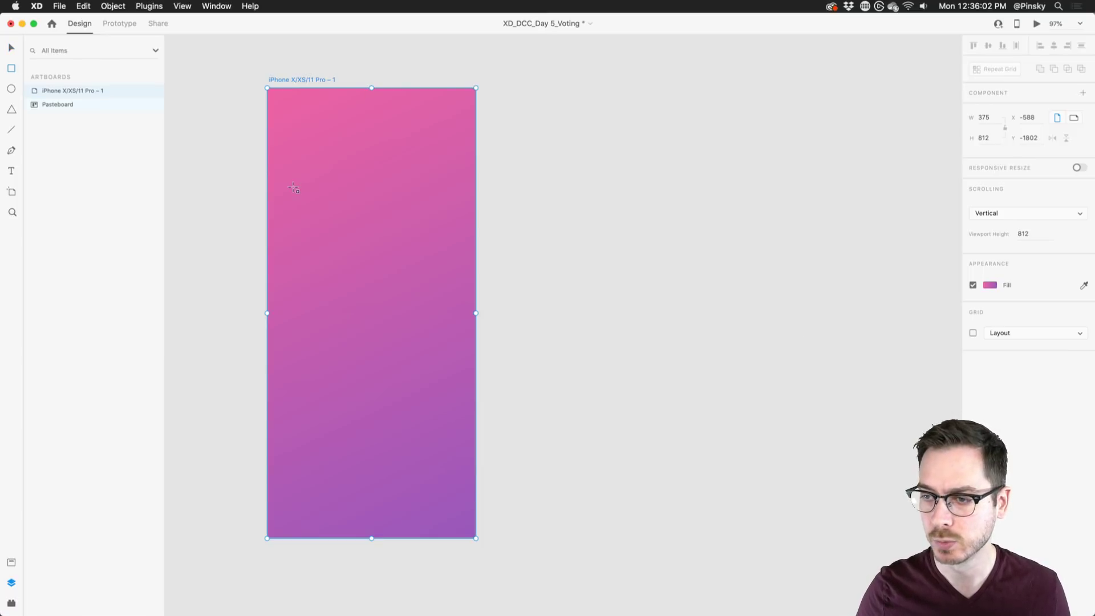
mouse_move(281, 174)
left_mouse_down()
mouse_move(347, 297)
mouse_move(425, 369)
mouse_move(451, 377)
mouse_move(455, 403)
left_mouse_up()
key("v")
left_click_drag(366, 293, 371, 284)
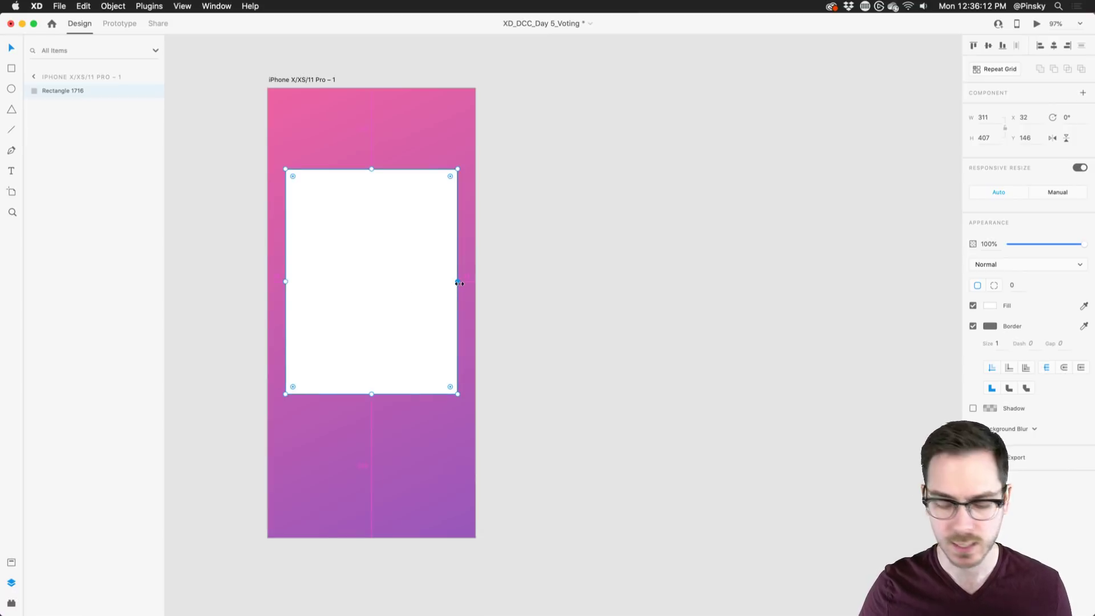
Narrow the white card symmetrically to a width of 303 and remove its border.
left_click_drag(458, 282, 455, 283)
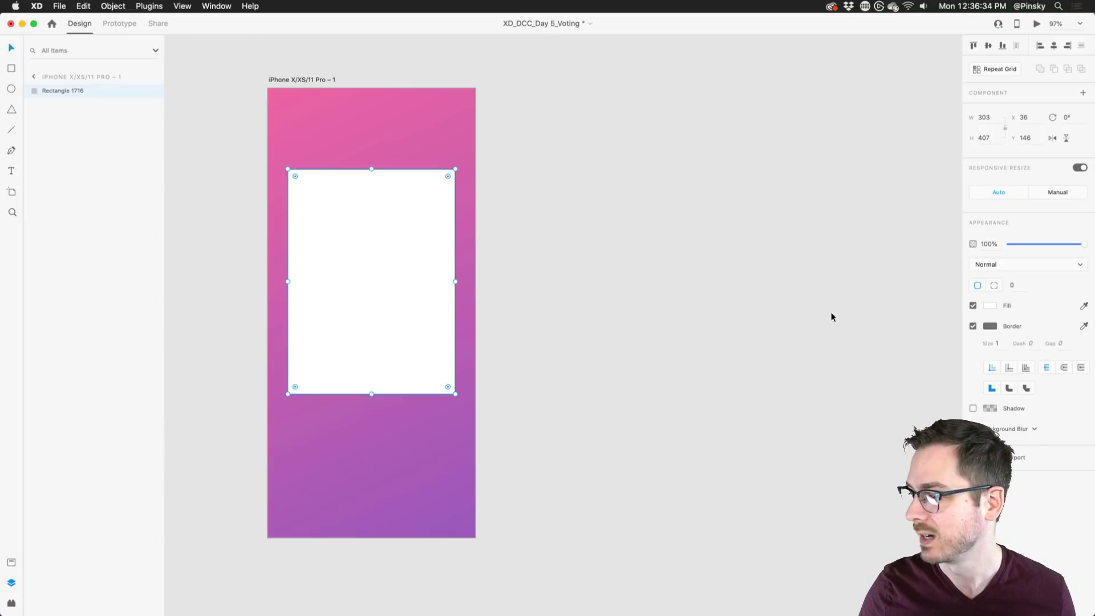
left_click(973, 325)
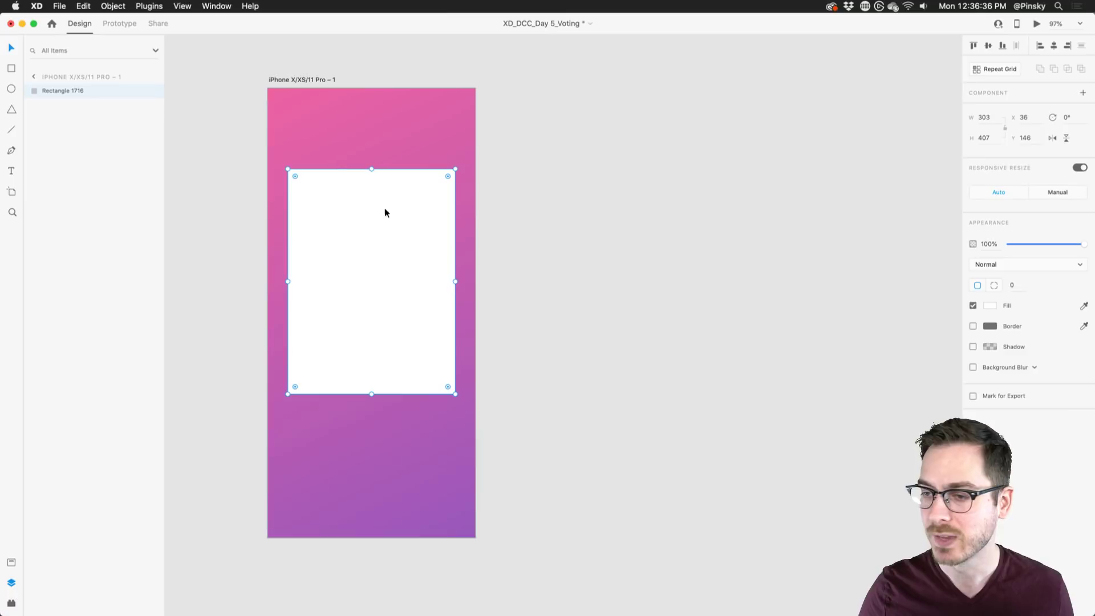
left_click(609, 264)
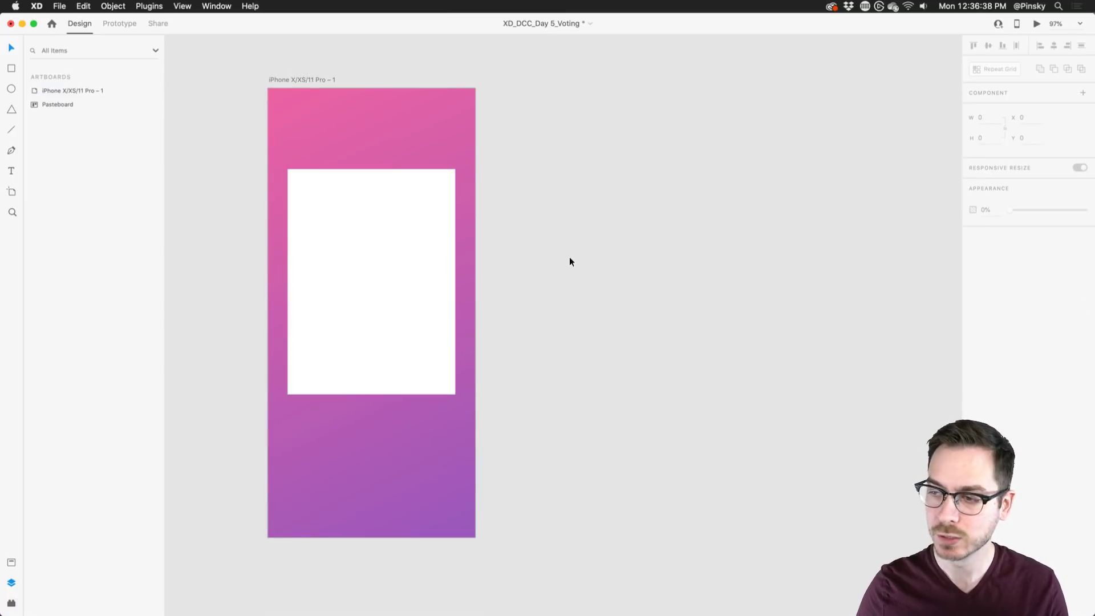
Round the white card's left corners to a radius of 32 and its two right corners to 75.
left_click(344, 232)
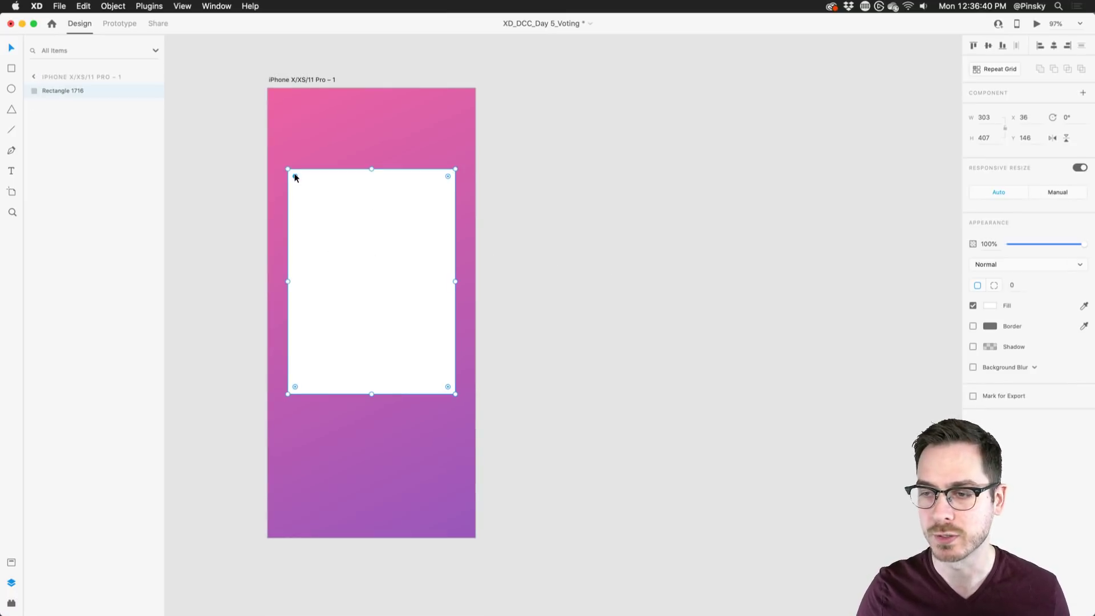
left_click_drag(295, 177, 305, 183)
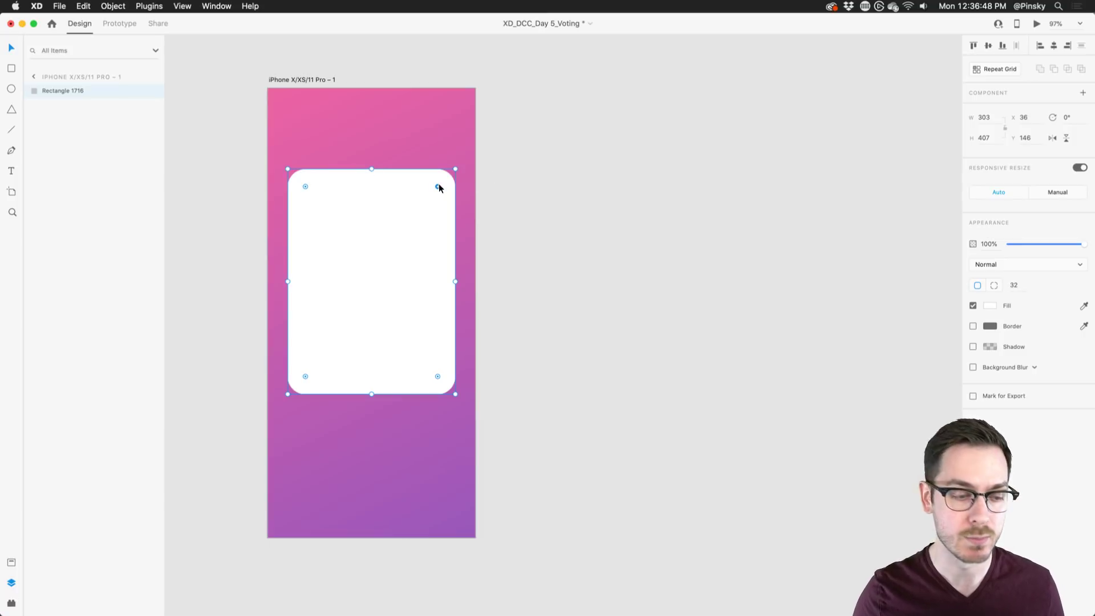
key("alt")
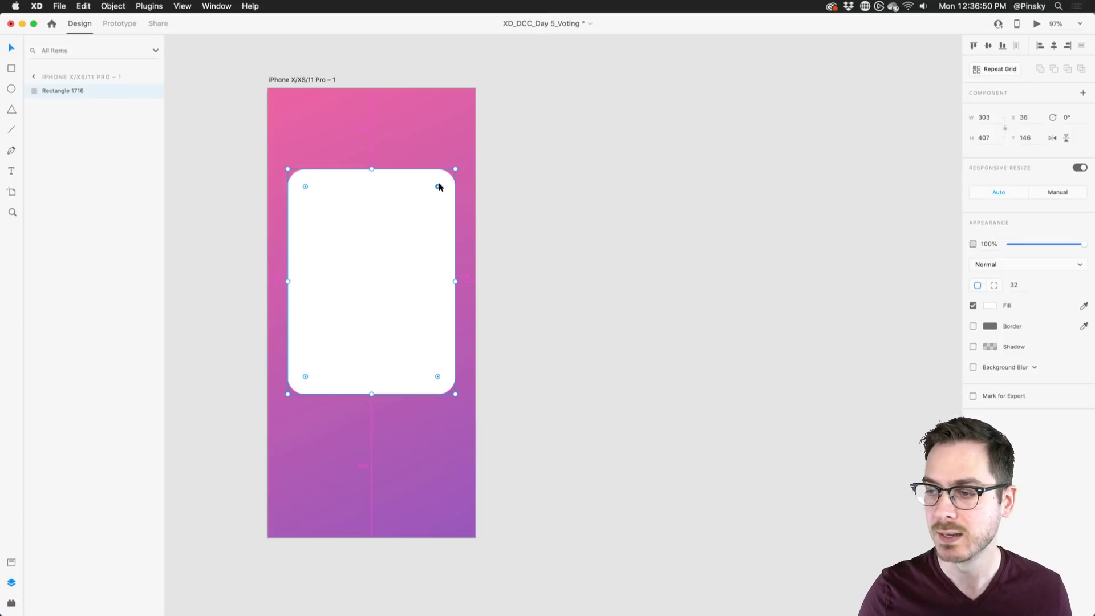
left_click_drag(438, 186, 413, 207)
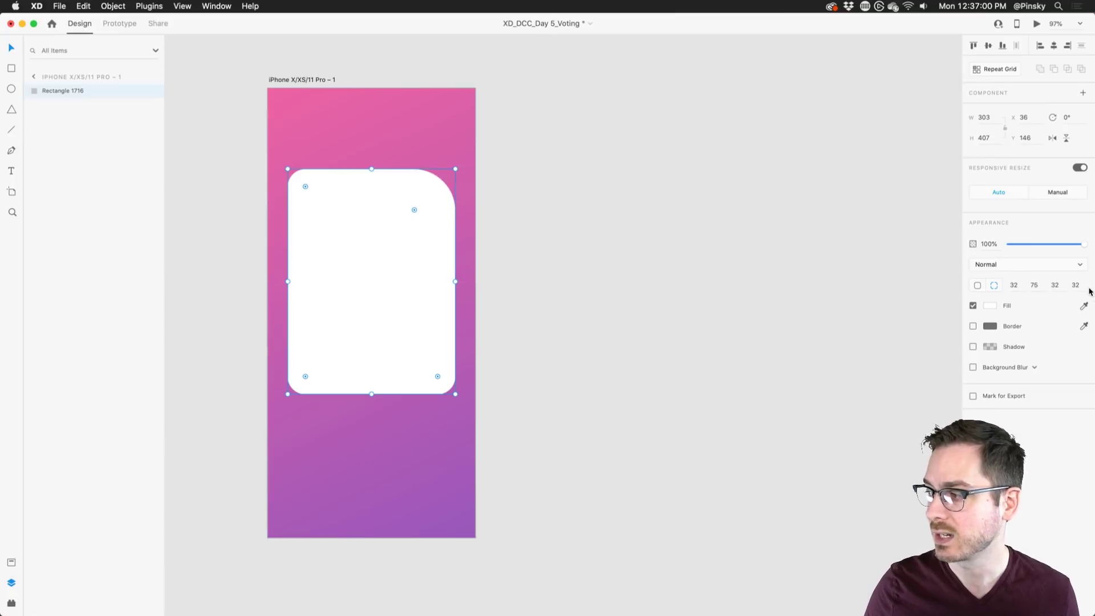
left_click(1052, 291)
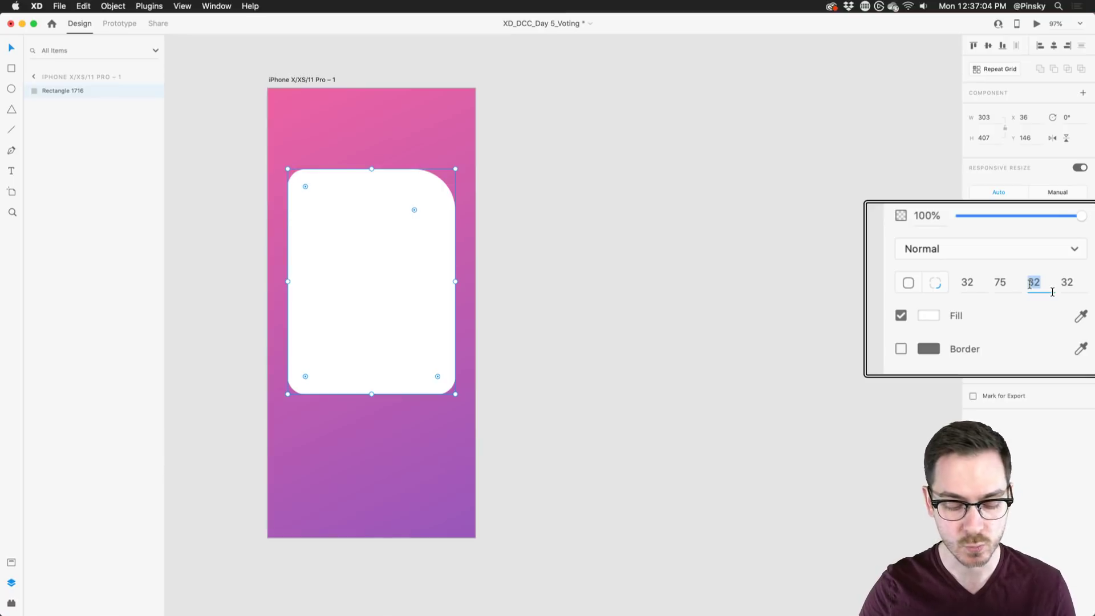
type("75")
key("Return")
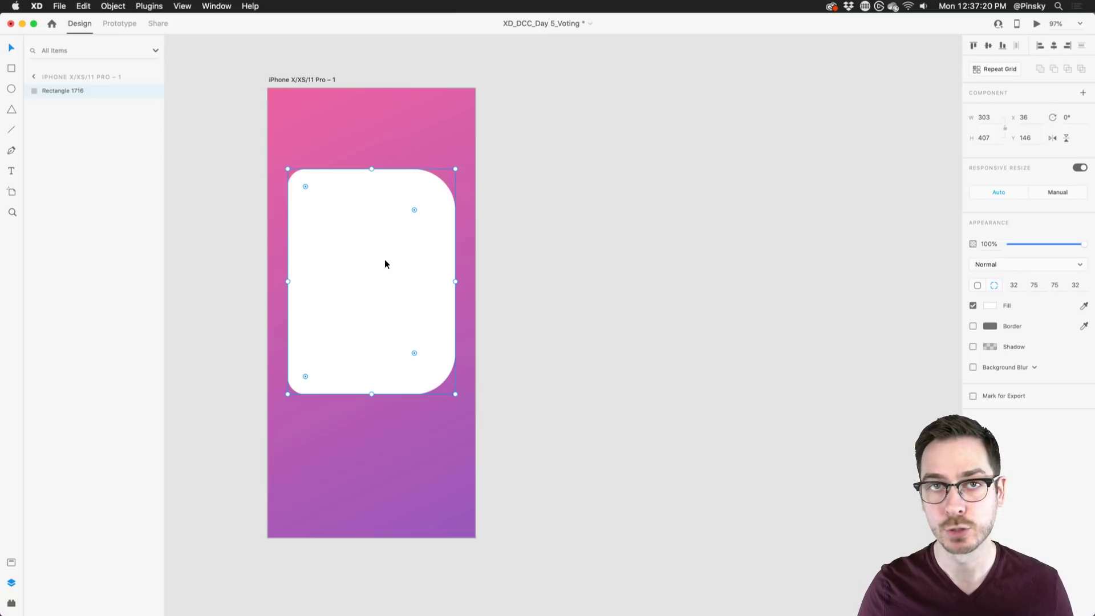
Duplicate the white card in place and fill the copy with light grey.
key("super+d")
left_click(990, 306)
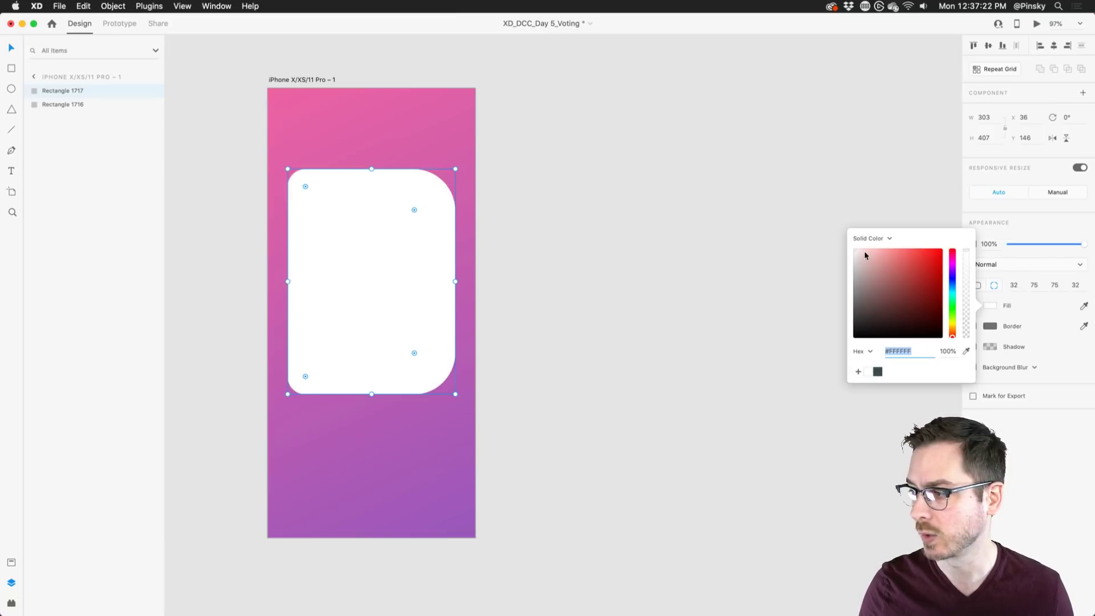
left_click_drag(865, 252, 837, 266)
left_click(837, 266)
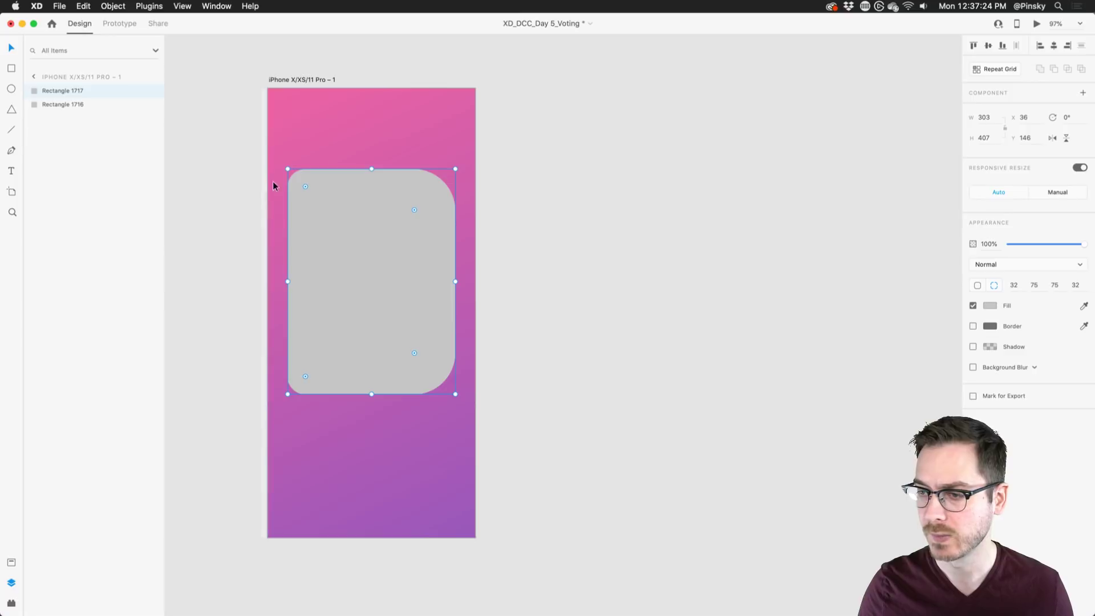
Resize the grey copy to about 275 × 155 so it sits inset in the upper part of the white card.
left_click_drag(372, 168, 372, 176)
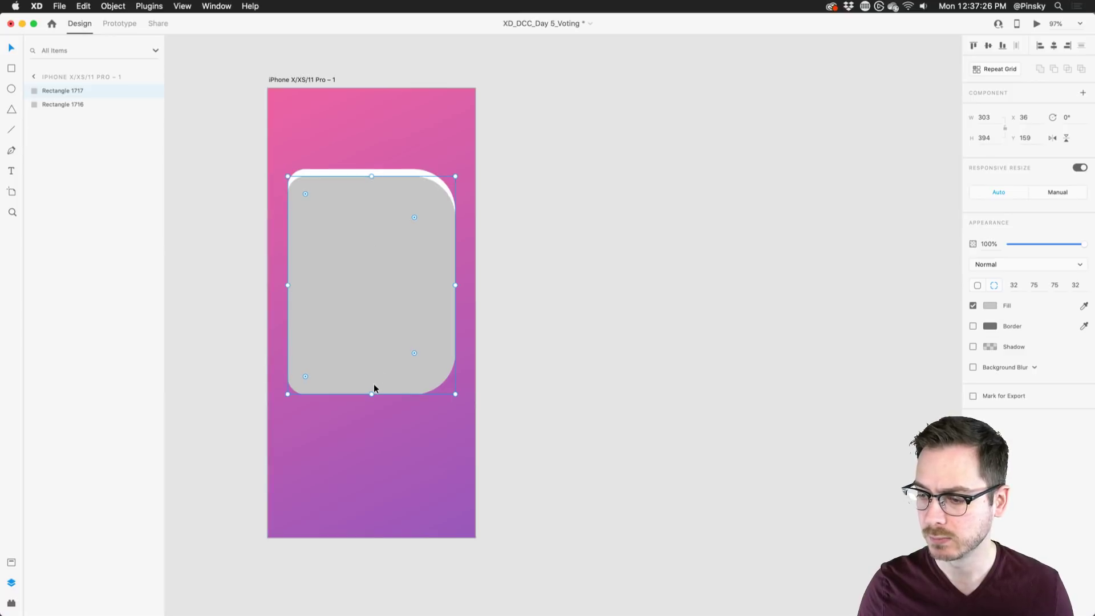
left_click_drag(371, 394, 376, 262)
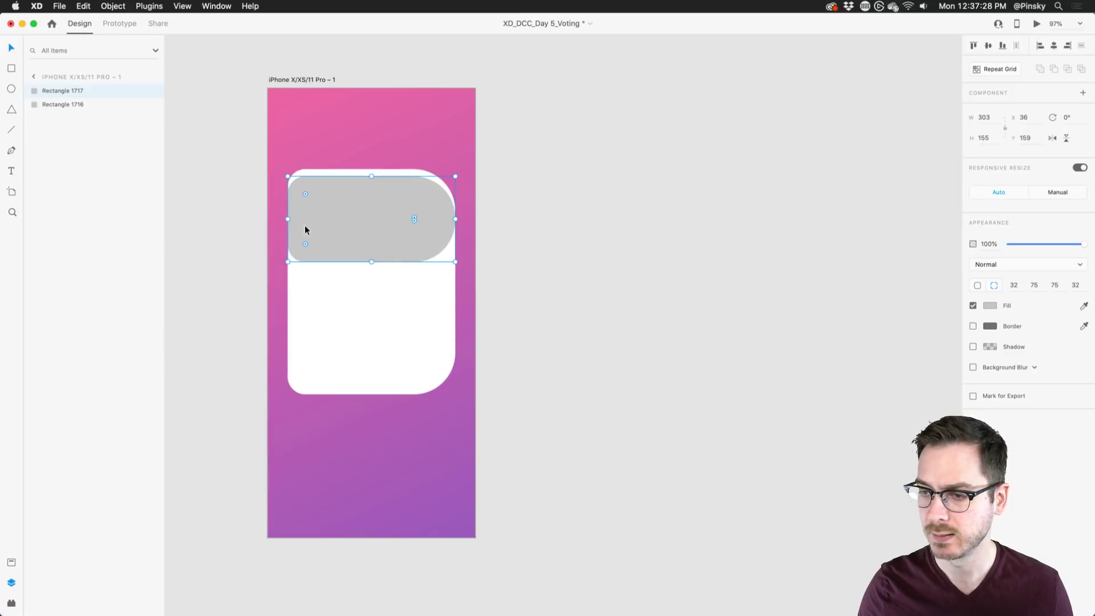
left_click_drag(288, 220, 295, 222)
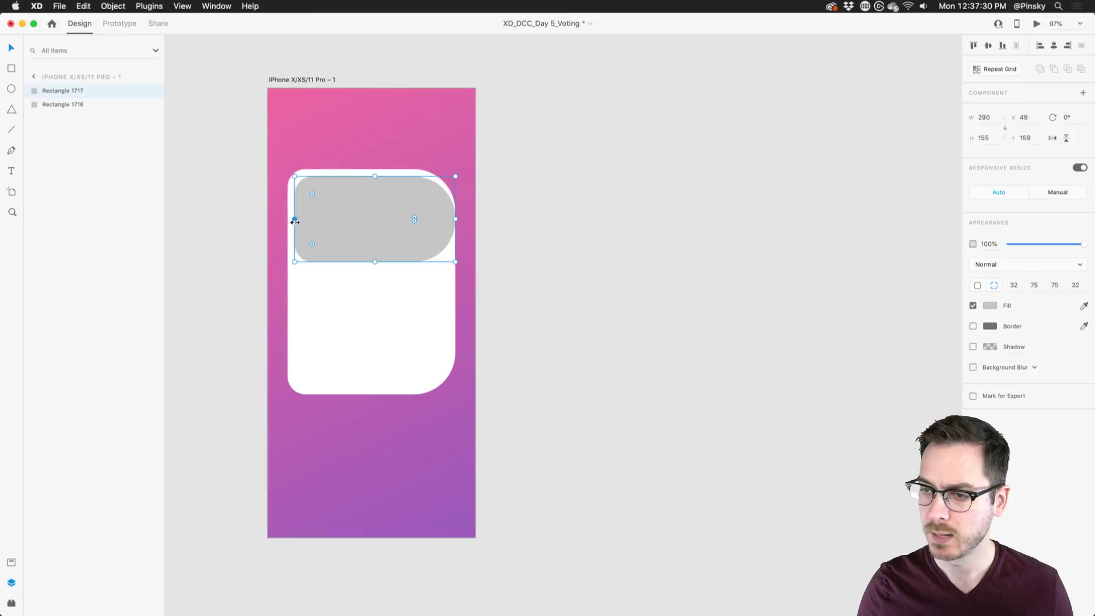
key("super+z")
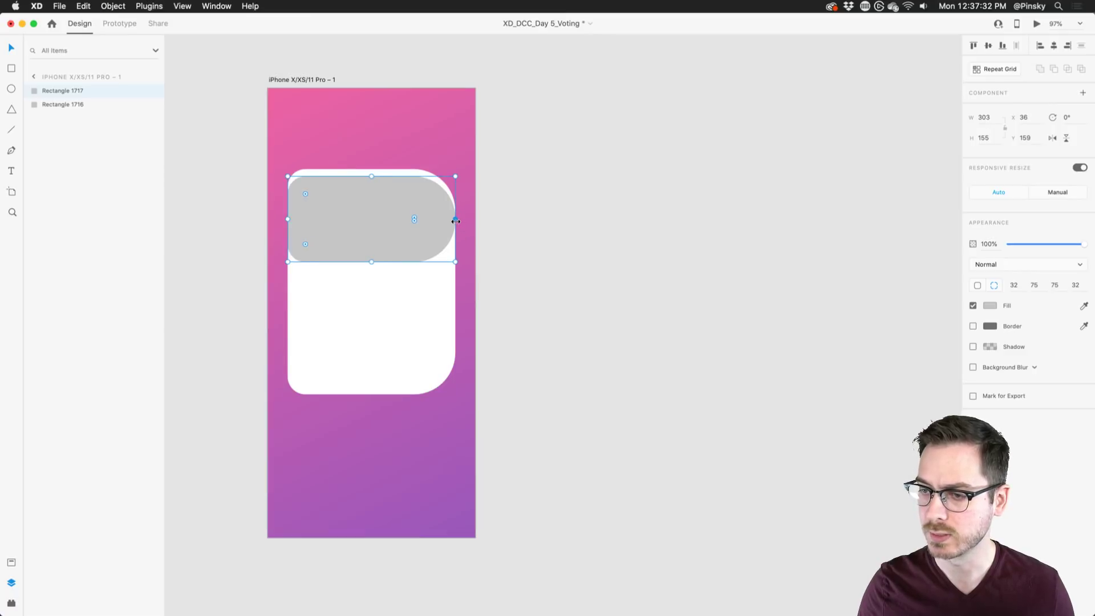
left_click_drag(455, 222, 417, 207)
Set the grey panel's top-right and bottom-right corner radii to 65.
left_click(1037, 293)
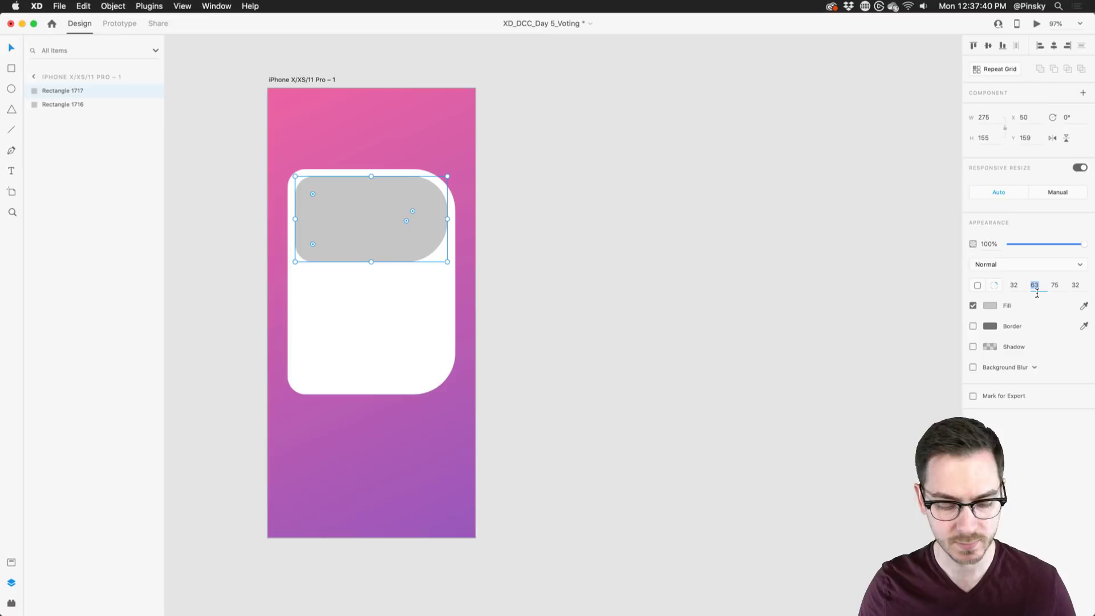
type("65")
key("Tab")
type("65")
key("Tab")
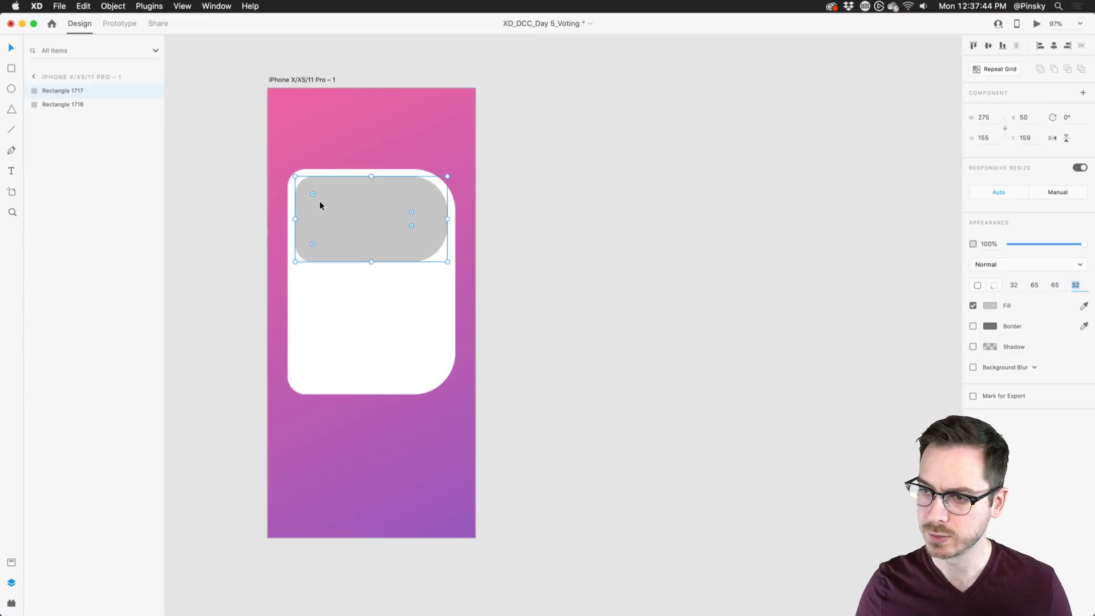
Set the grey panel's top-left, bottom-left and bottom-right corner radii to 25.
left_click_drag(312, 192, 306, 187)
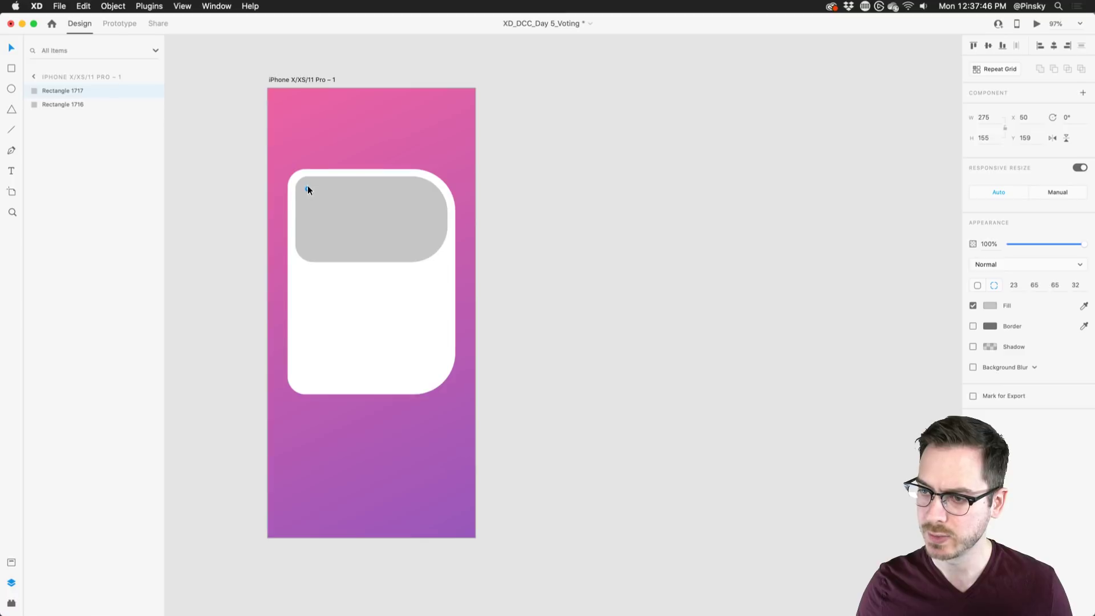
left_click(1018, 291)
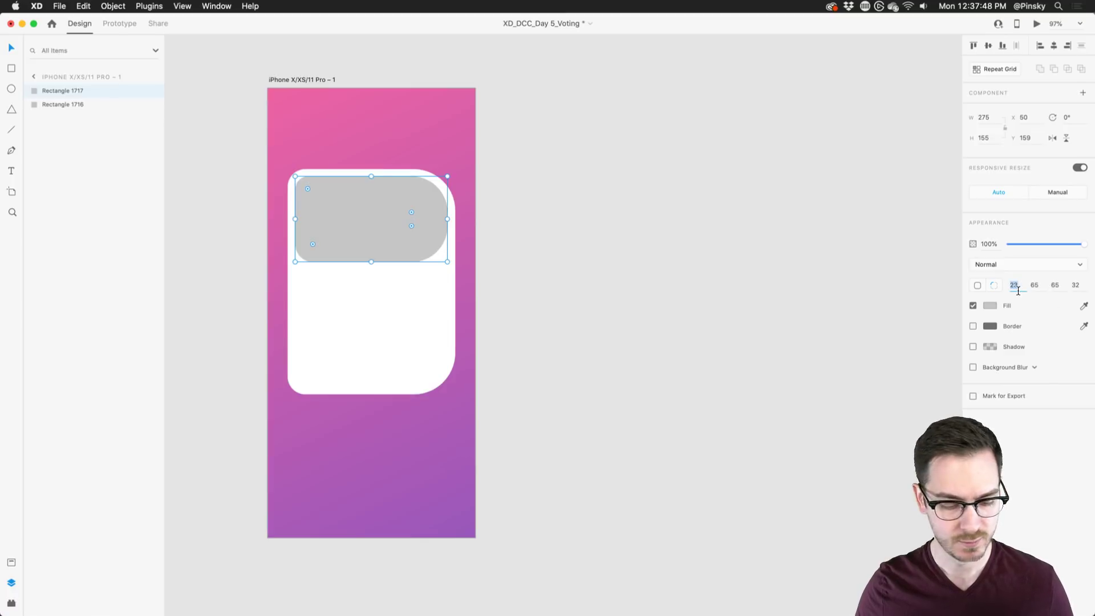
type("25")
key("Tab")
key("Tab")
key("Tab")
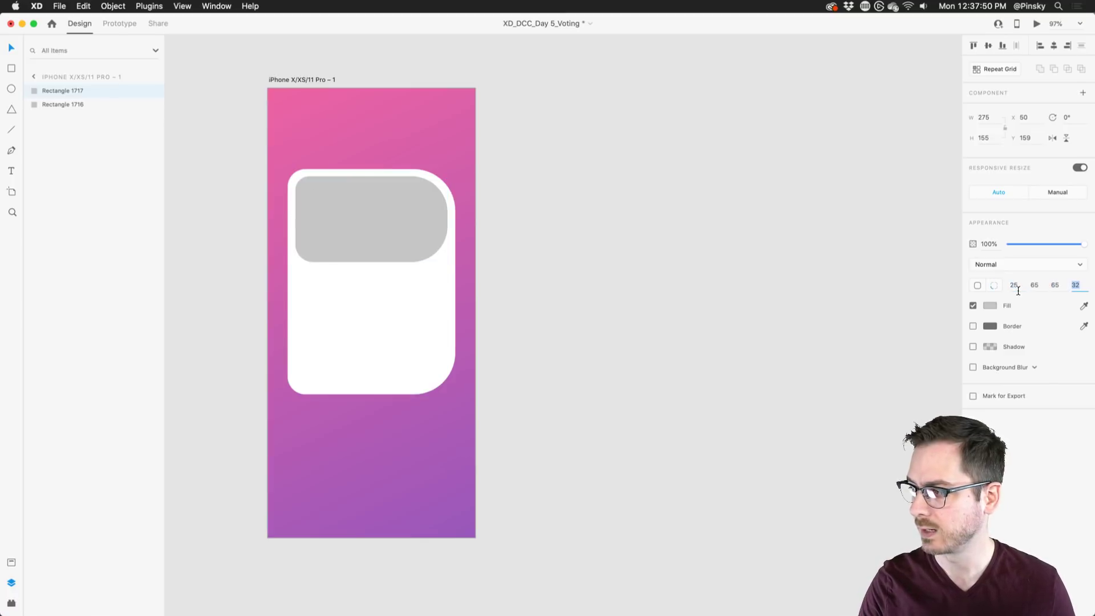
type("25")
key("Return")
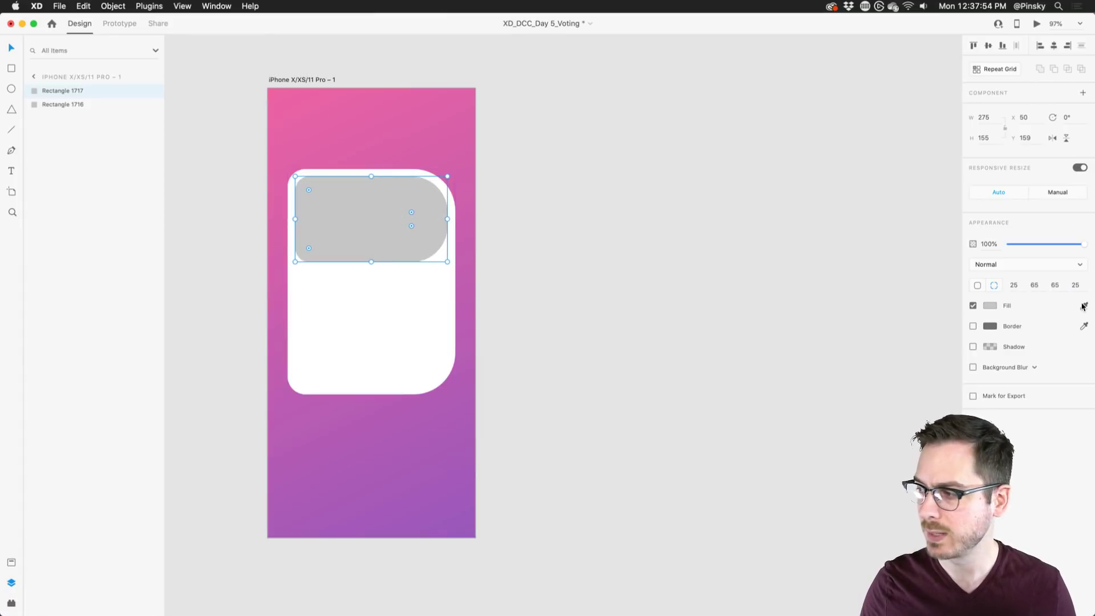
left_click(1053, 286)
type("25")
key("Return")
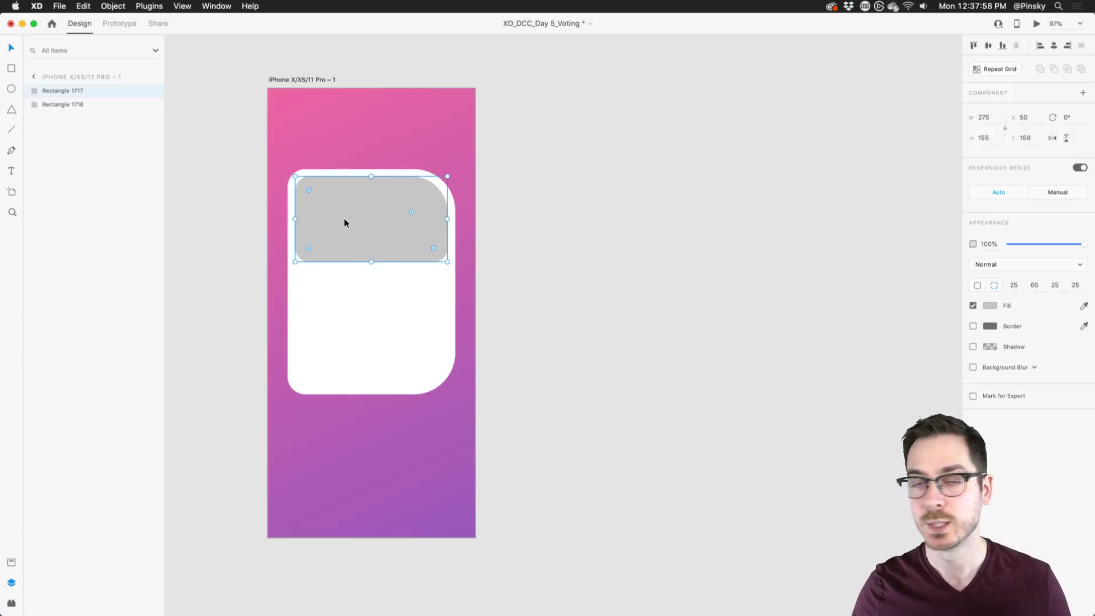
Duplicate the grey panel into the lower part of the card and nudge the copy down to Y 385, matching the top margin.
left_click_drag(365, 212, 378, 329)
left_click(381, 193)
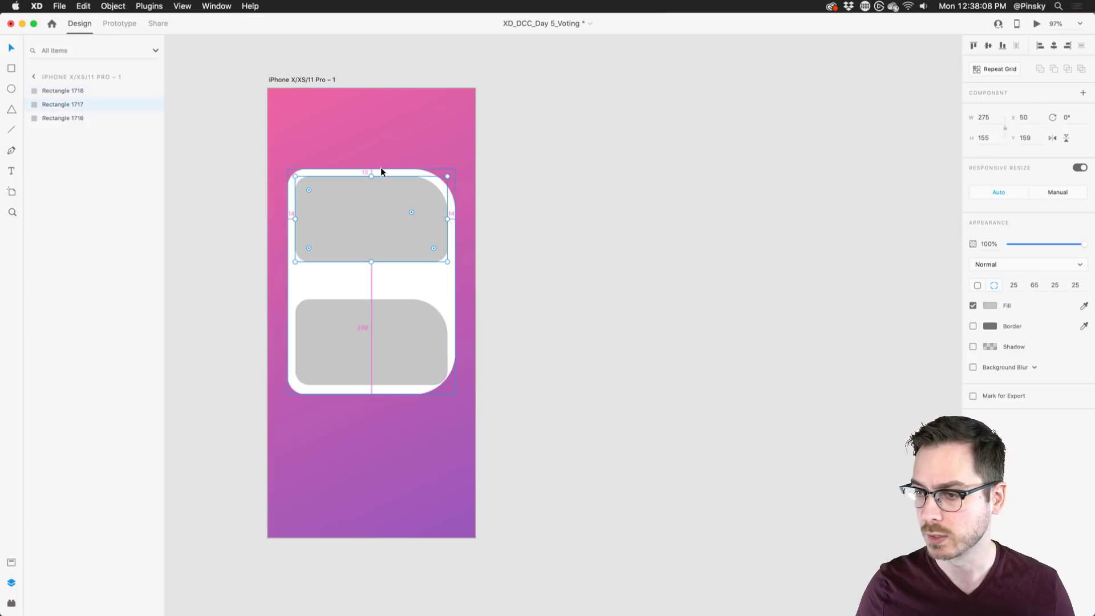
key("Down")
key("Down")
key("Down")
key("Down")
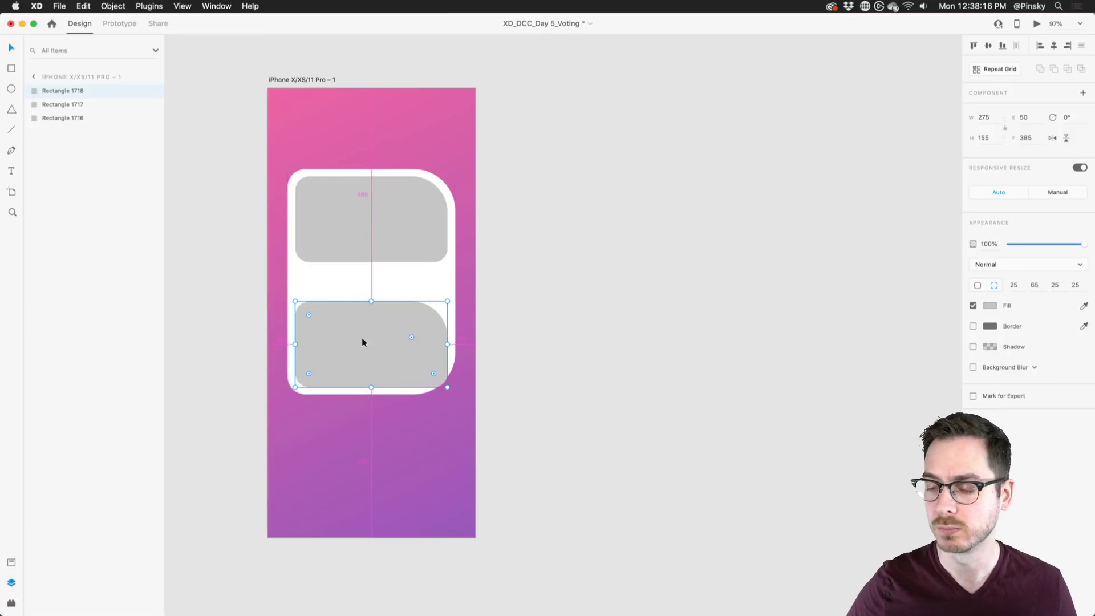
Set the lower grey panel's top-right corner radius to 25.
left_click(1040, 291)
type("25")
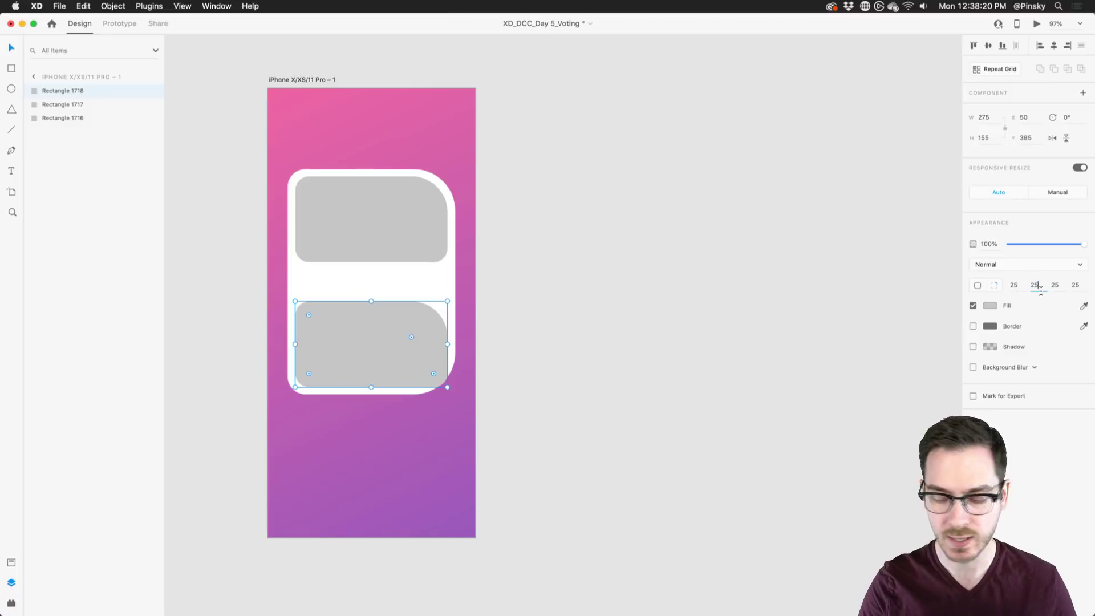
key("Return")
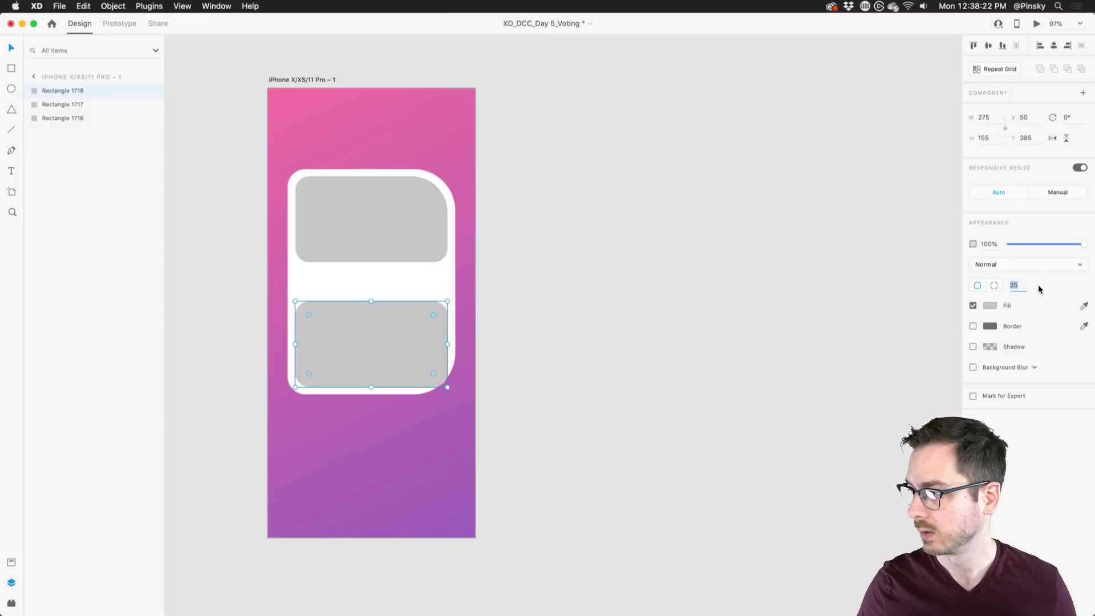
Set the lower grey panel's top-right corner radius to 25 and its bottom-right corner radius to 65.
left_click(1003, 285)
key("super+z")
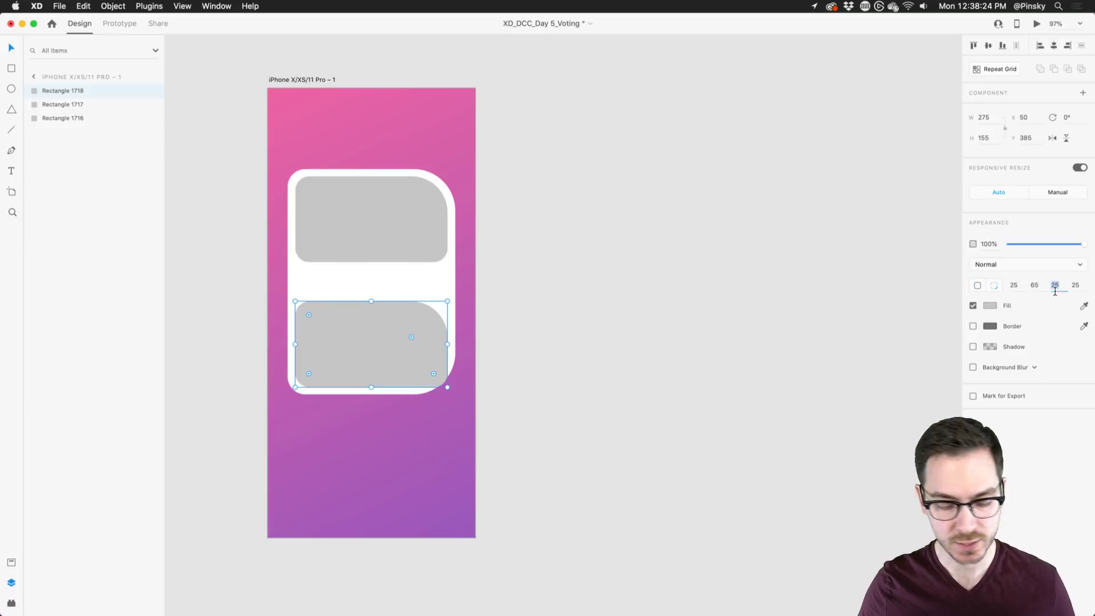
type("654")
left_click(1039, 288)
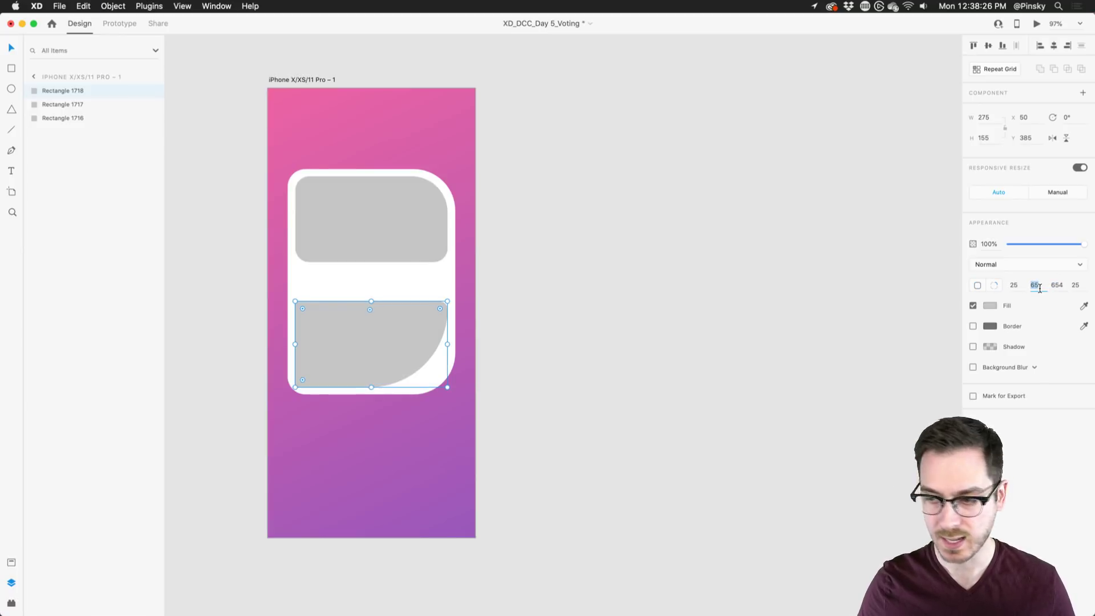
type("25")
left_click(1066, 289)
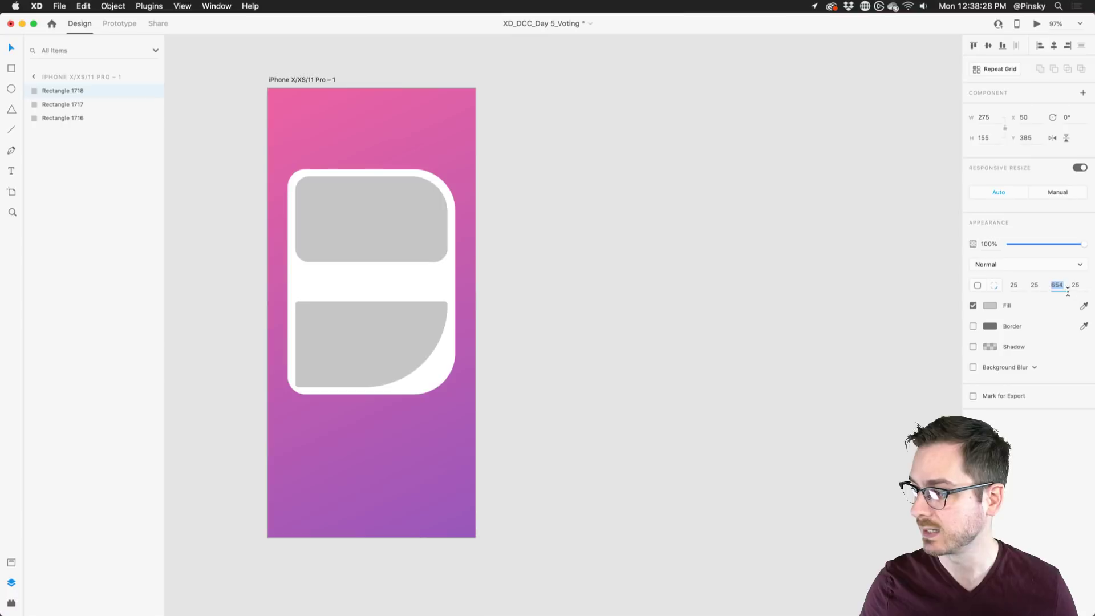
type("65")
key("Return")
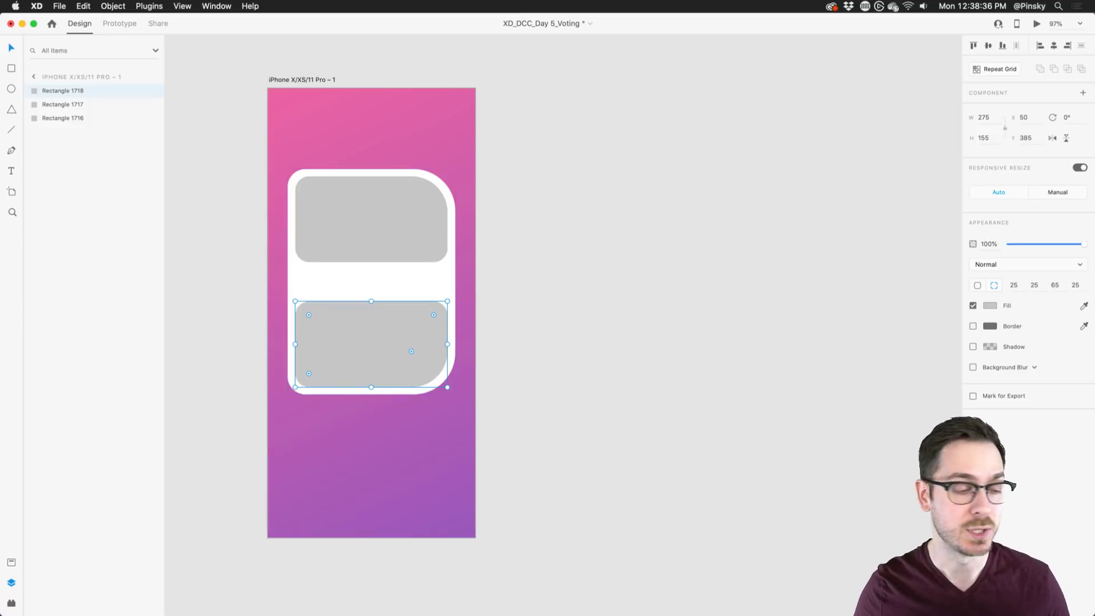
Switch to Finder, preview AdobeStock_113987538.jpeg in the Colorful Food folder and fill the upper grey panel with it.
key("super+Tab")
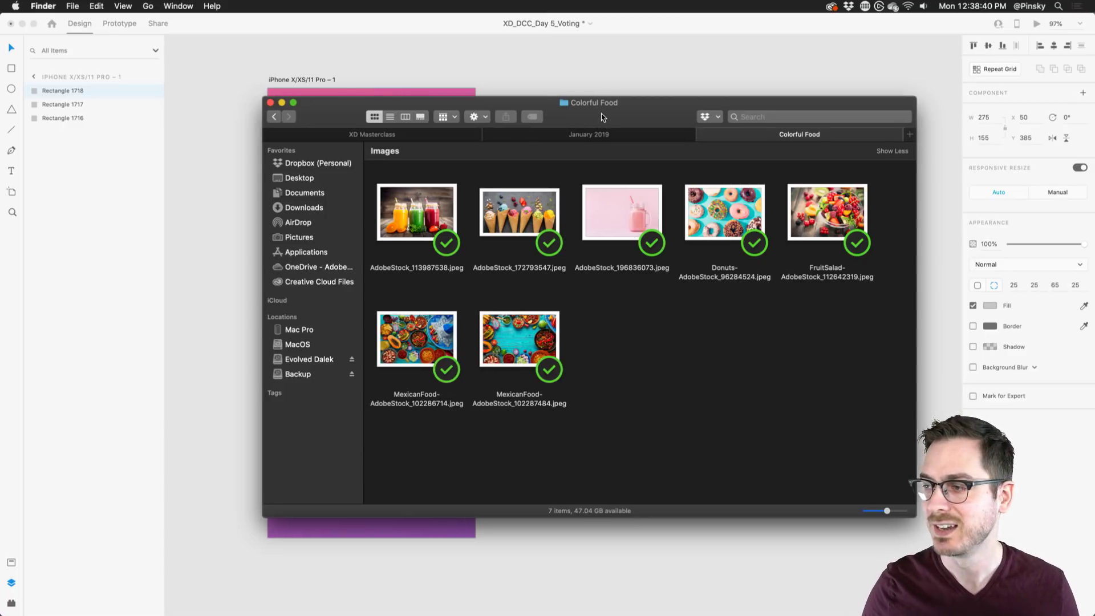
left_click_drag(598, 113, 689, 115)
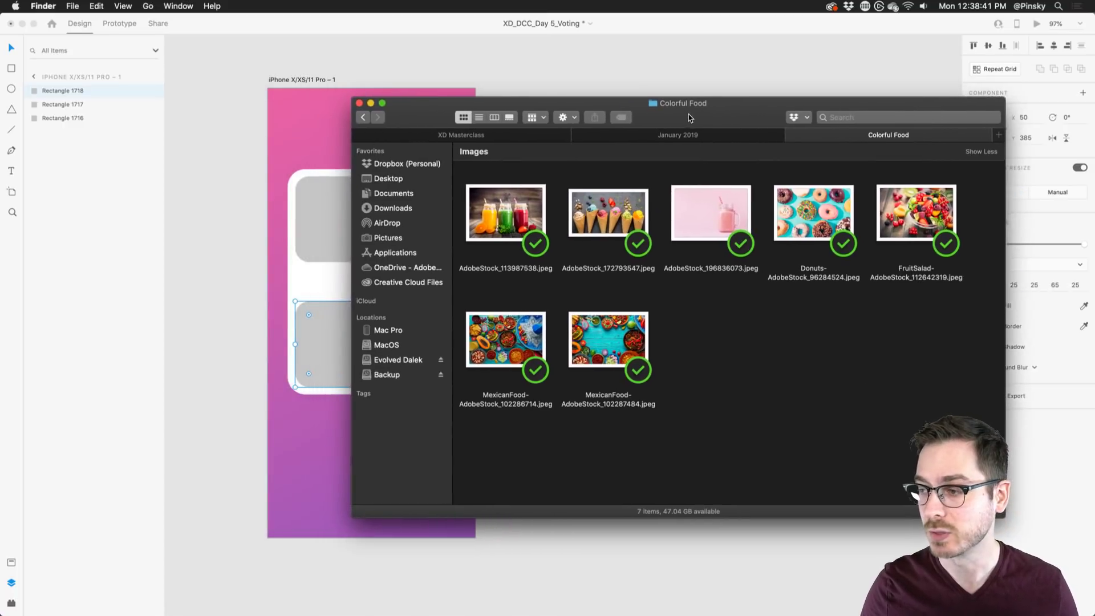
left_click(502, 212)
key("space")
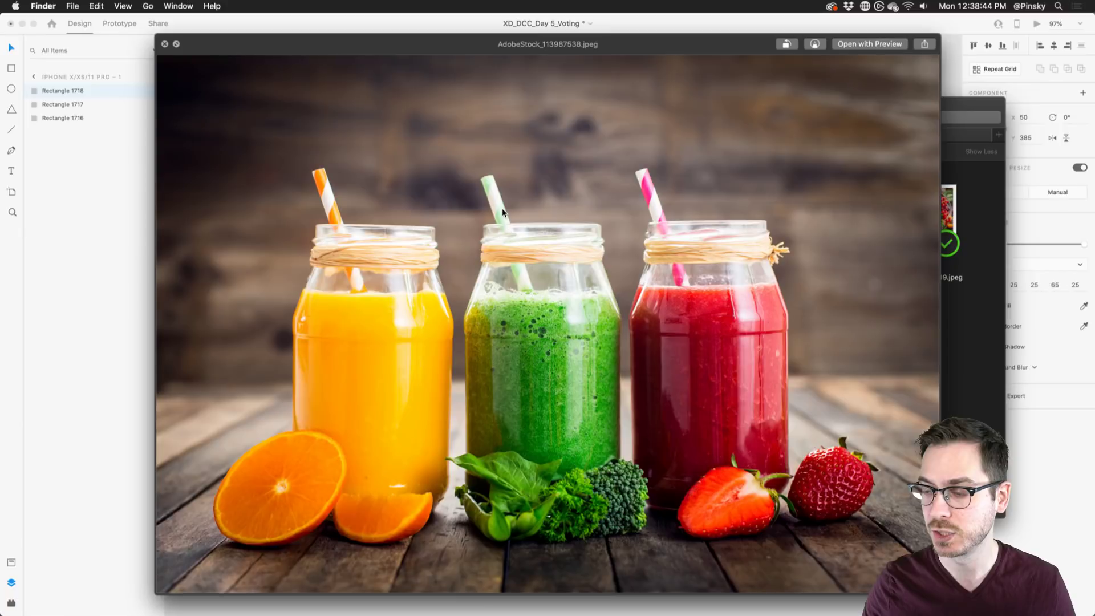
key("space")
left_click_drag(503, 212, 320, 218)
Preview Donuts-AdobeStock_96284524.jpeg and fill the lower grey panel with it.
left_click(816, 205)
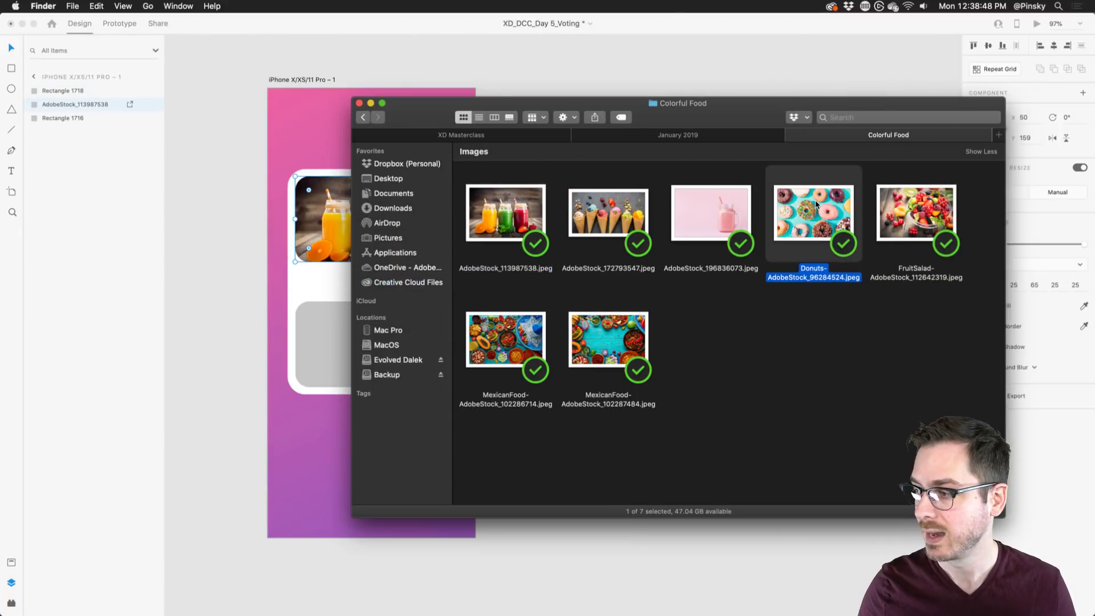
key("space")
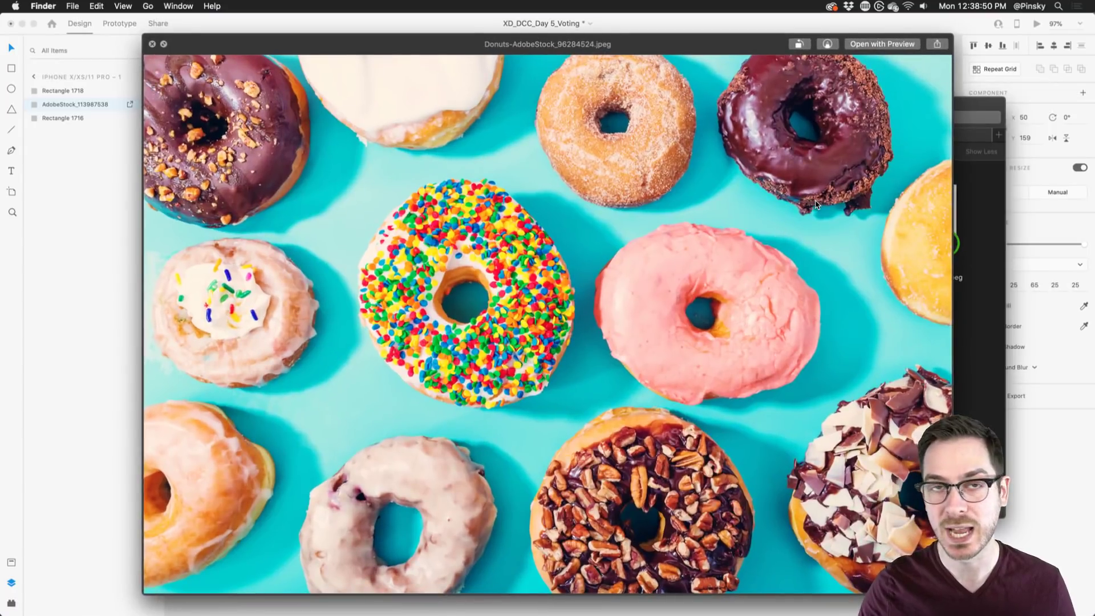
key("space")
left_click_drag(821, 204, 330, 328)
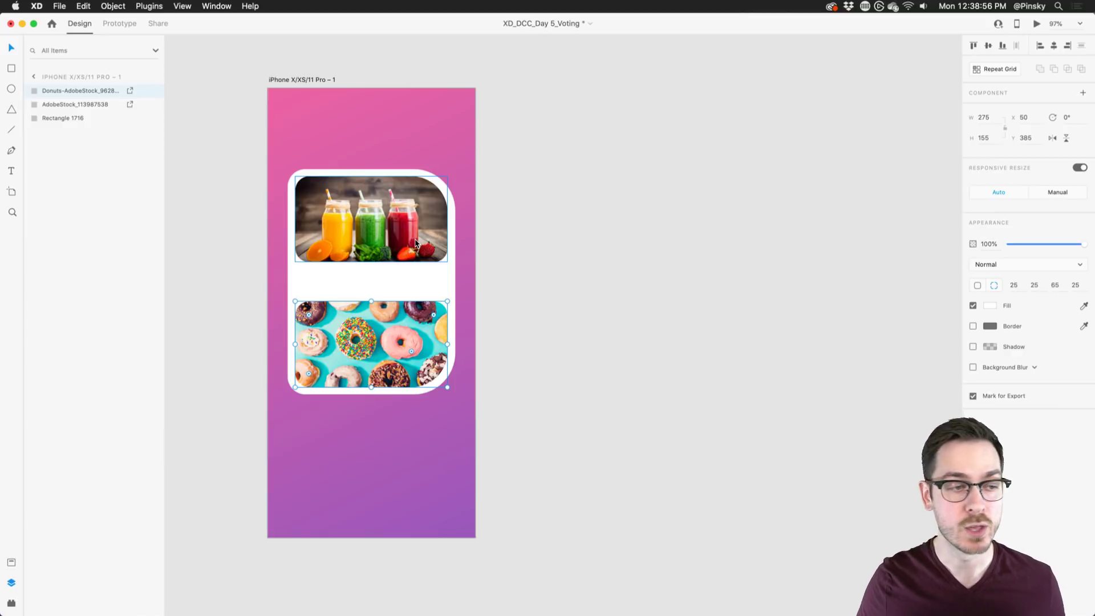
Add the text "Or" in the white gap between the two images.
key("t")
left_click(368, 286)
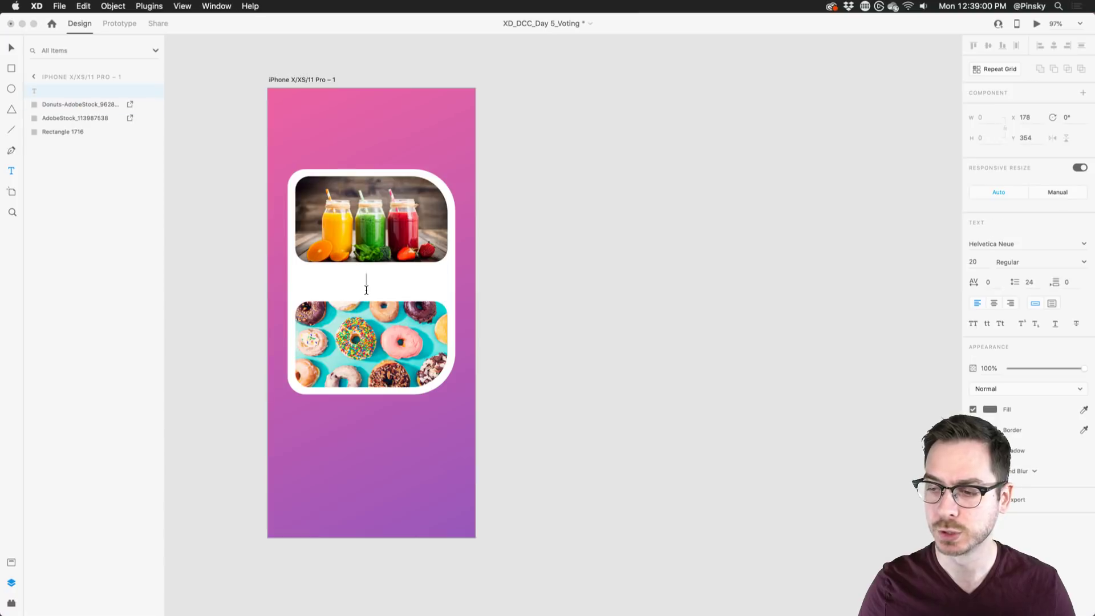
type("Or")
key("Escape")
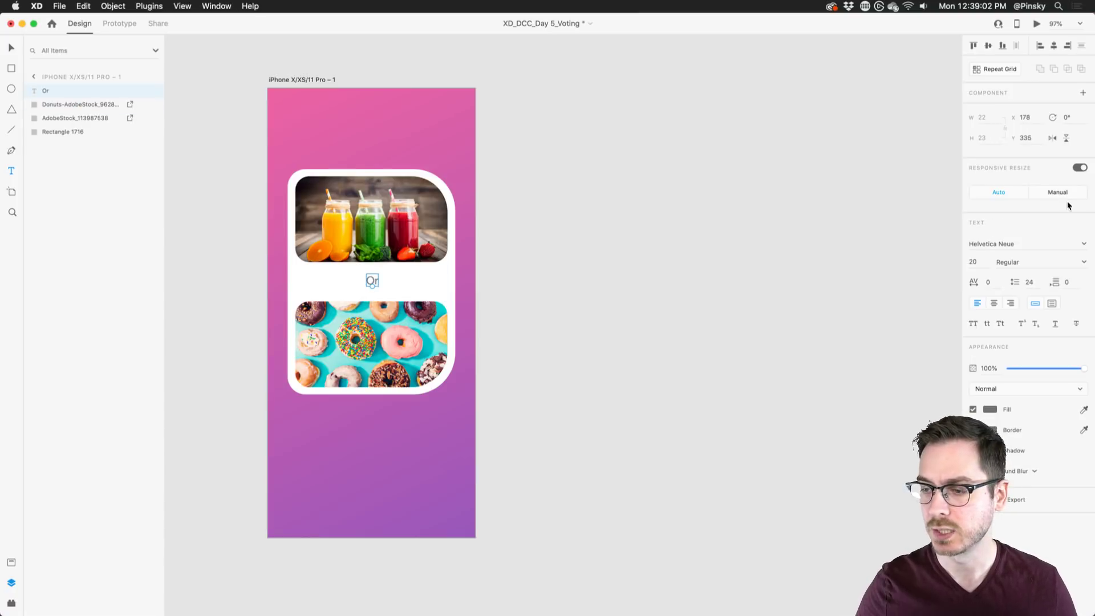
Set the "Or" text's font to Poppins in the Black weight.
left_click(1022, 245)
type("Poplar Std")
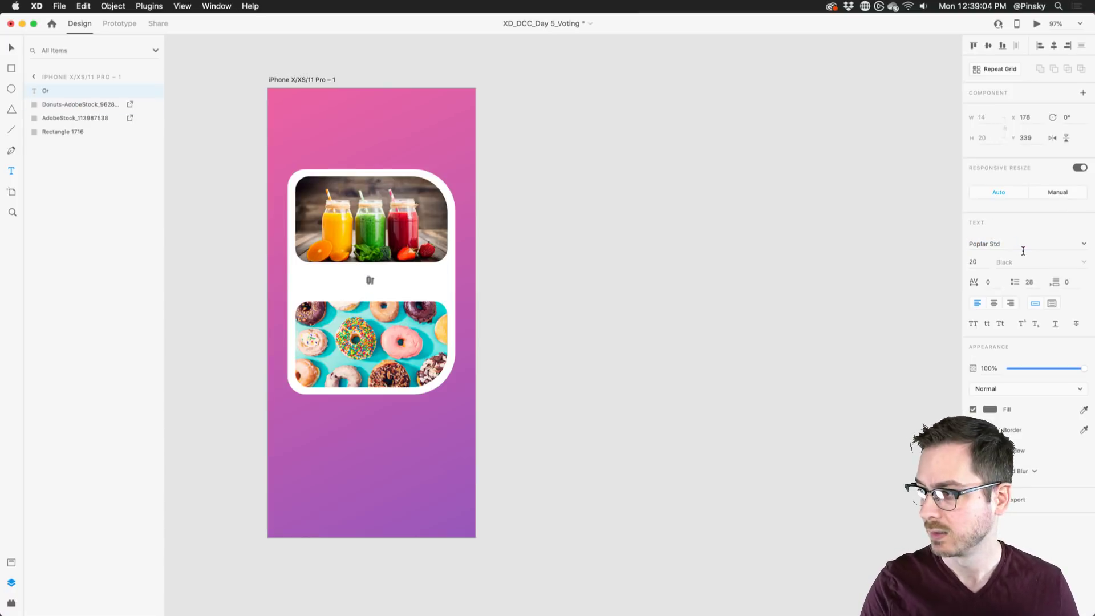
key("Return")
type("Poppins")
key("Return")
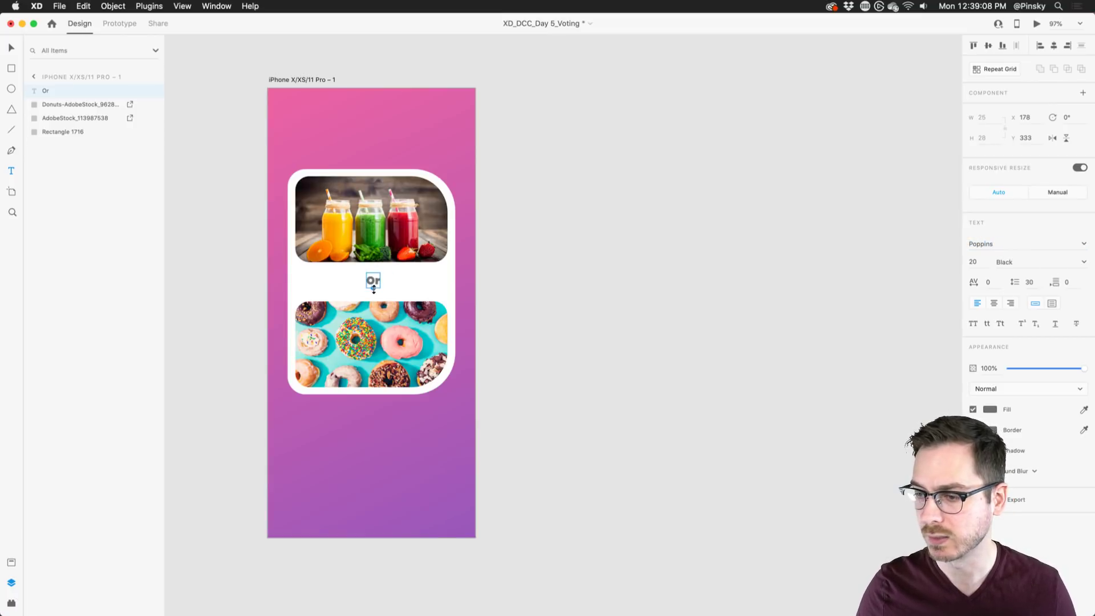
Enlarge the "Or" text to size 52, center it between the images and set its opacity to 30%.
mouse_move(374, 291)
left_mouse_down()
mouse_move(376, 320)
mouse_move(375, 275)
left_mouse_up()
key("5")
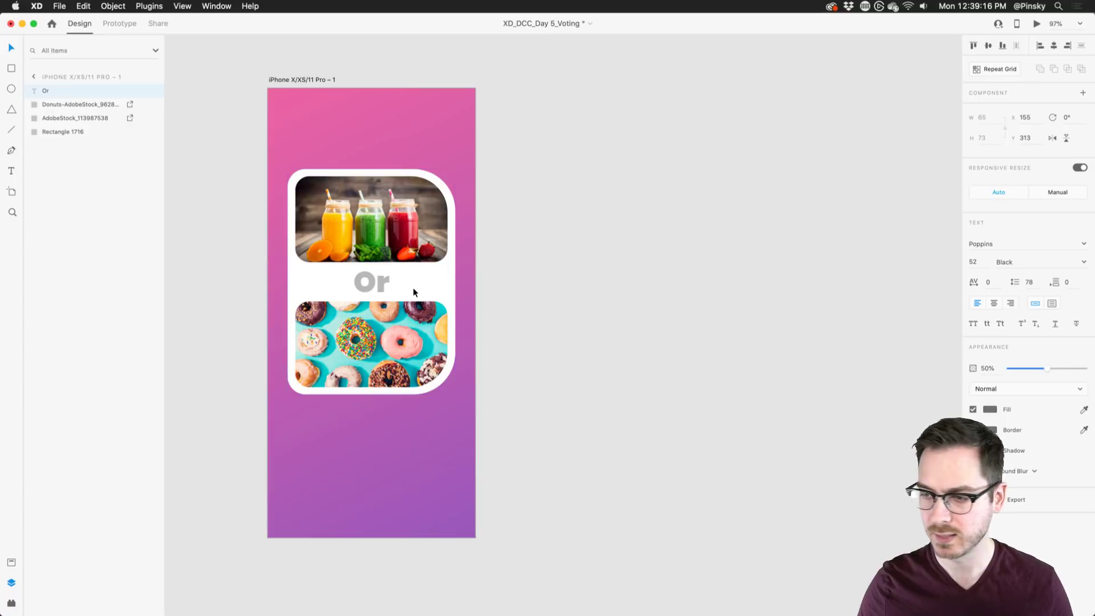
key("3")
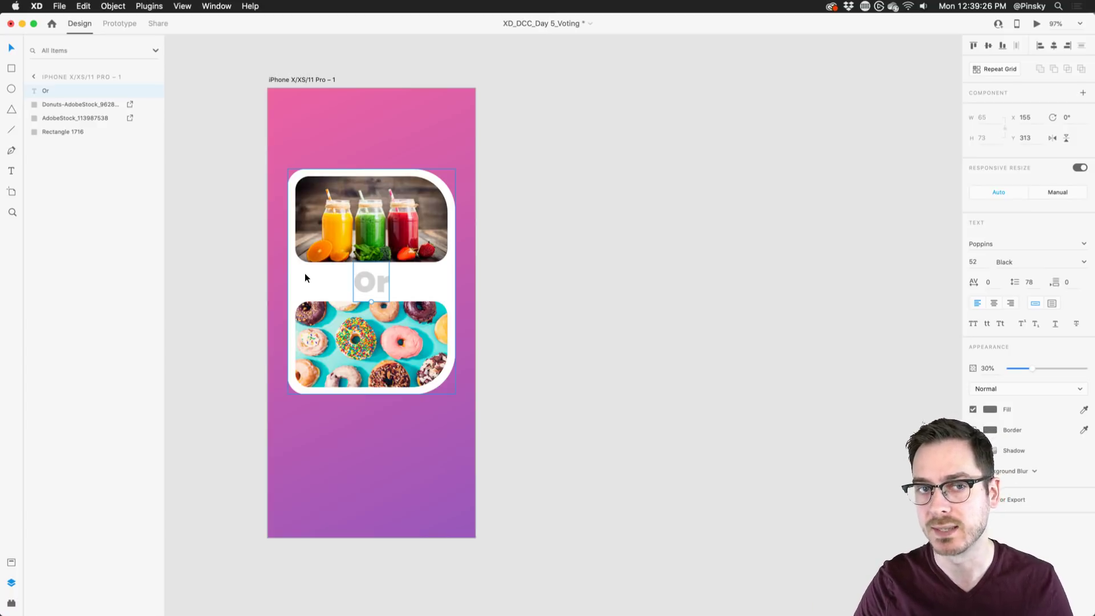
Draw a borderless white 303 × 79 rectangle with corner radius 40 below the card, matching the card's width.
left_click(8, 69)
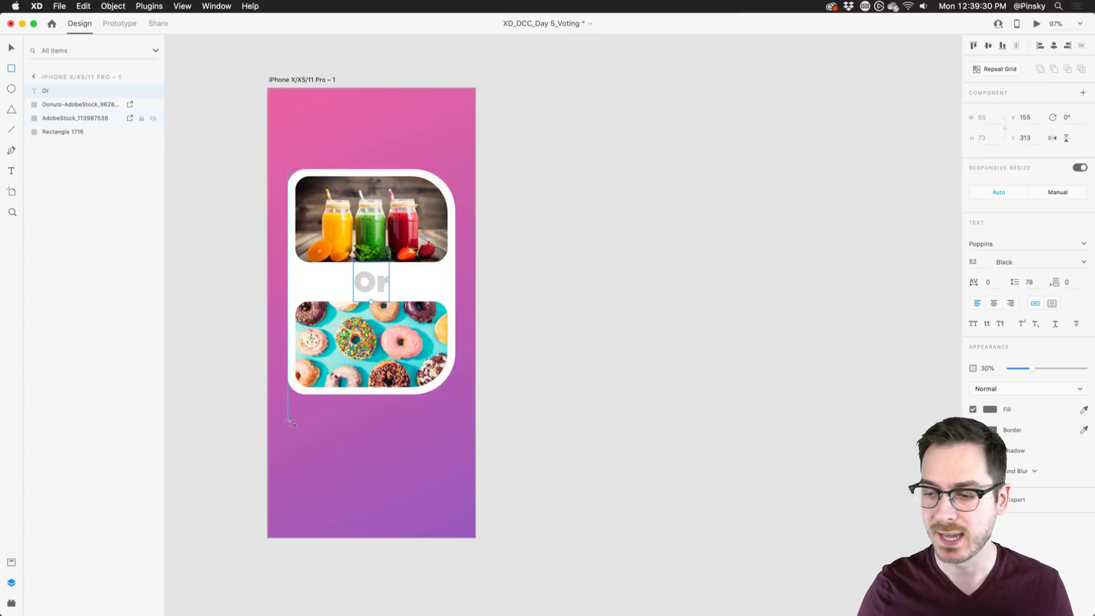
mouse_move(289, 420)
left_mouse_down()
mouse_move(408, 433)
mouse_move(456, 454)
mouse_move(455, 467)
mouse_move(409, 427)
mouse_move(359, 436)
left_mouse_up()
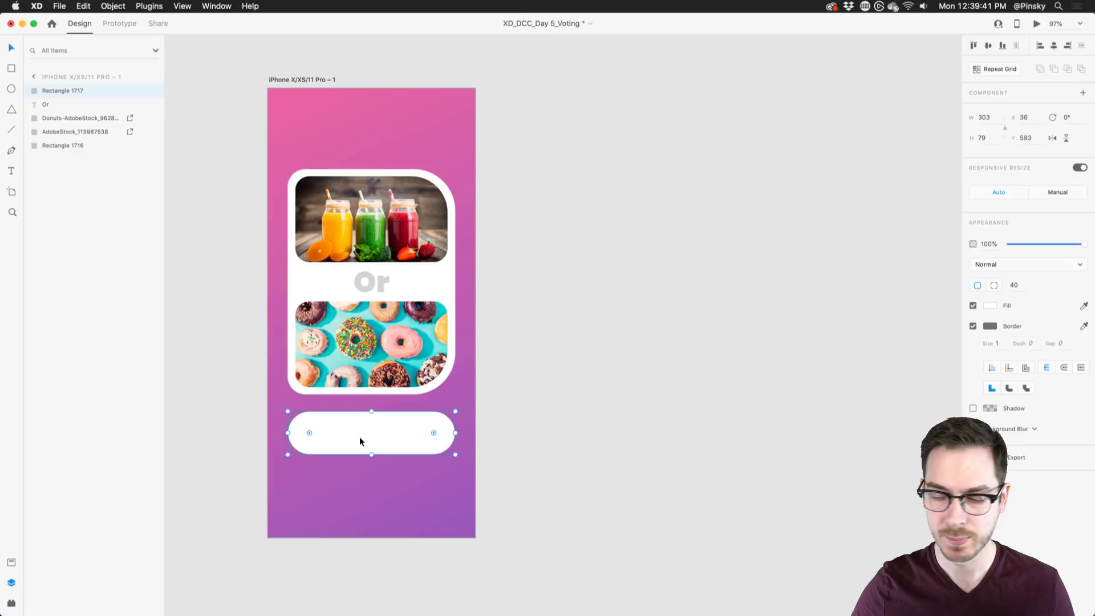
left_click(972, 326)
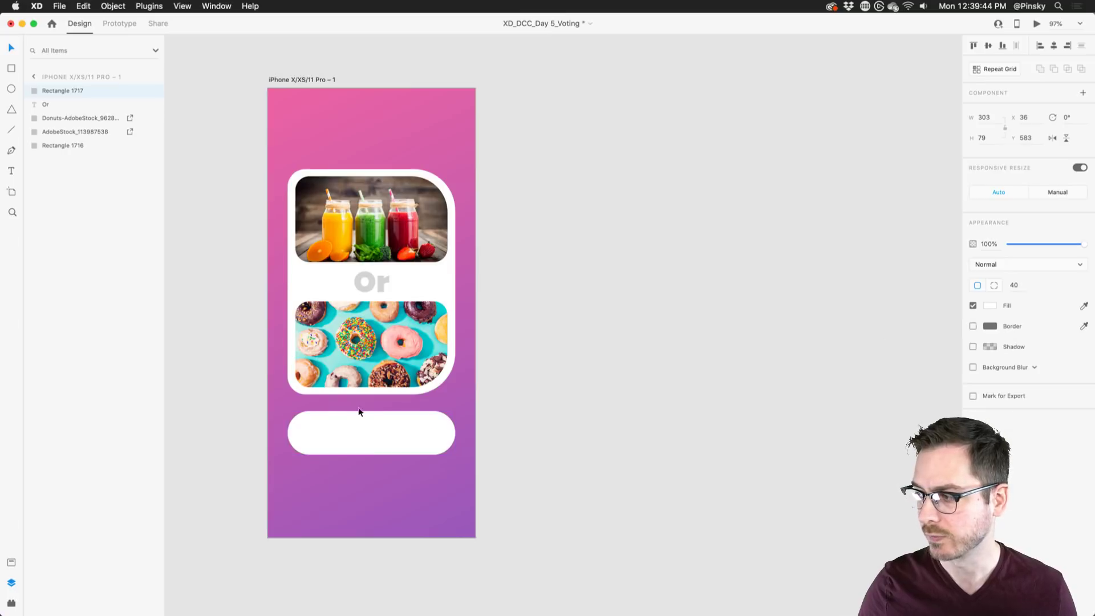
left_click(361, 445)
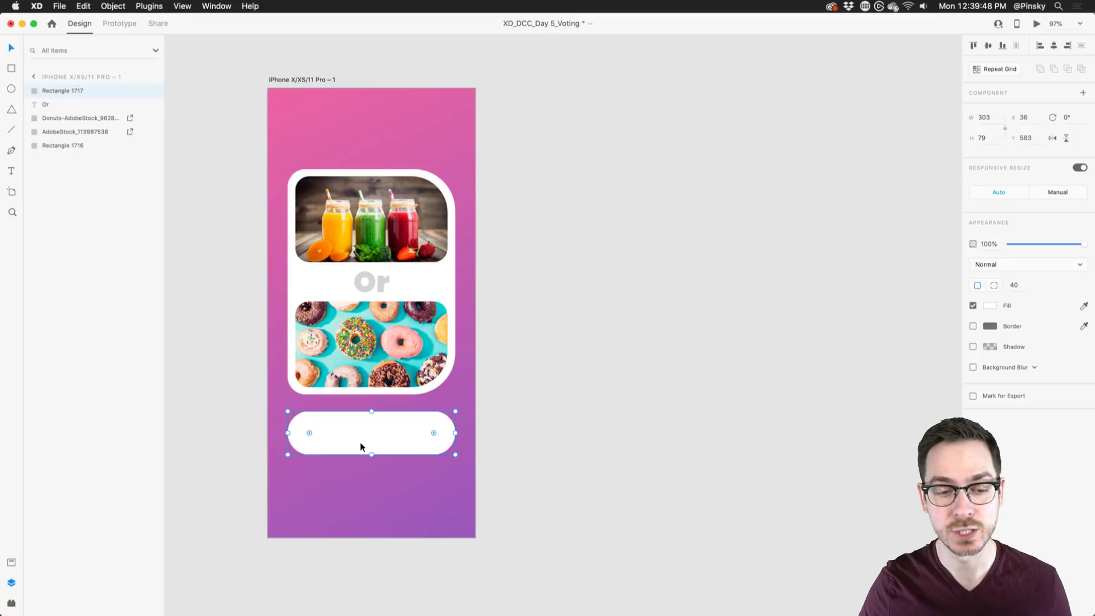
Add the text "Cast my vote!" on the white pill-shaped button and move it closer to the button's middle.
left_click(11, 171)
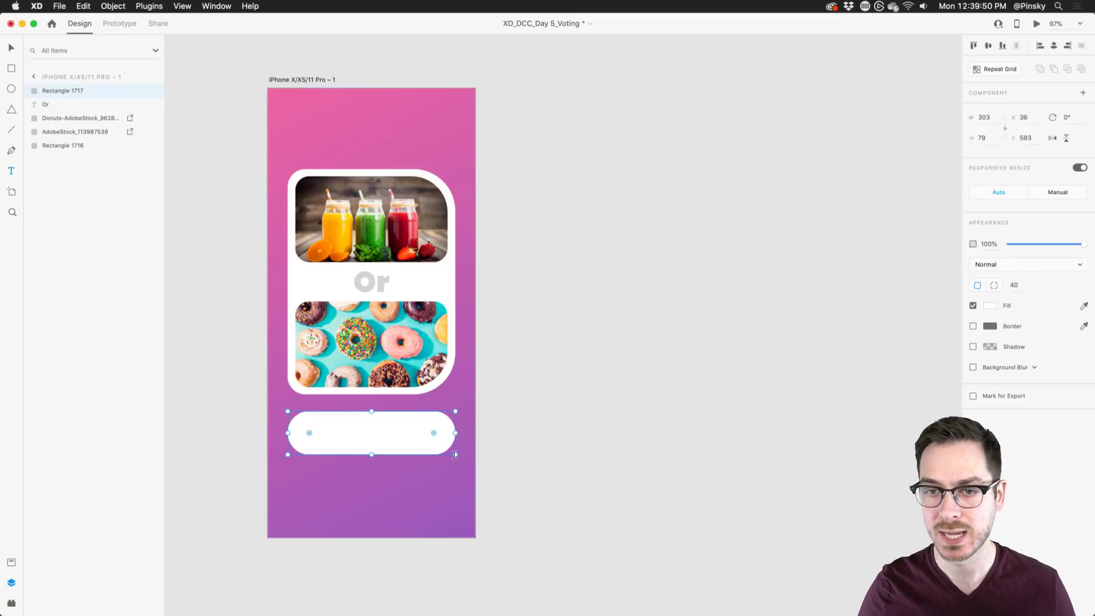
left_click(366, 447)
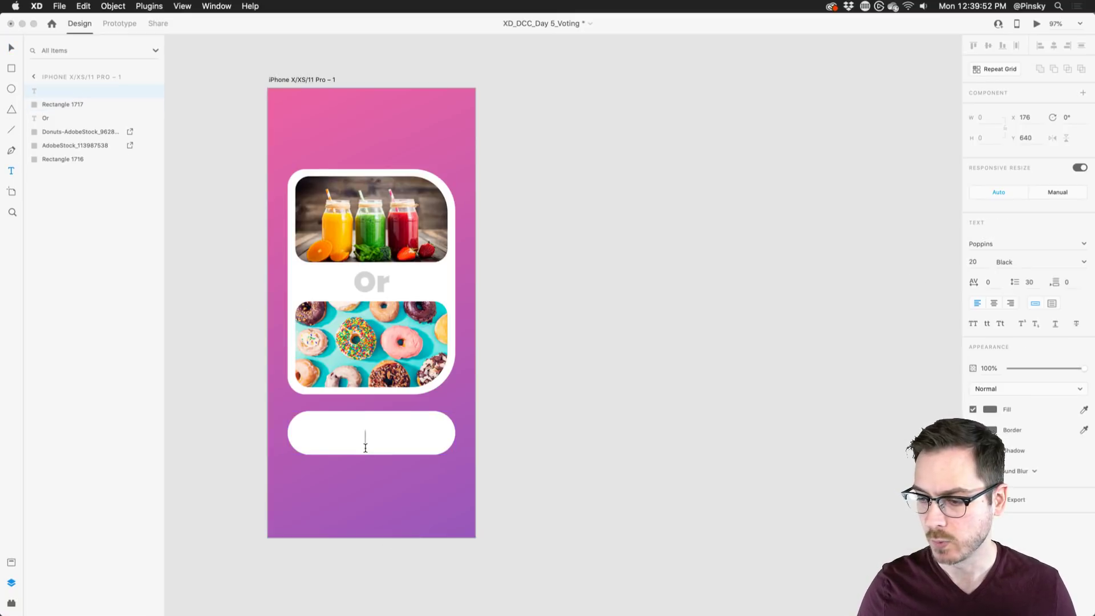
type("Cast my v")
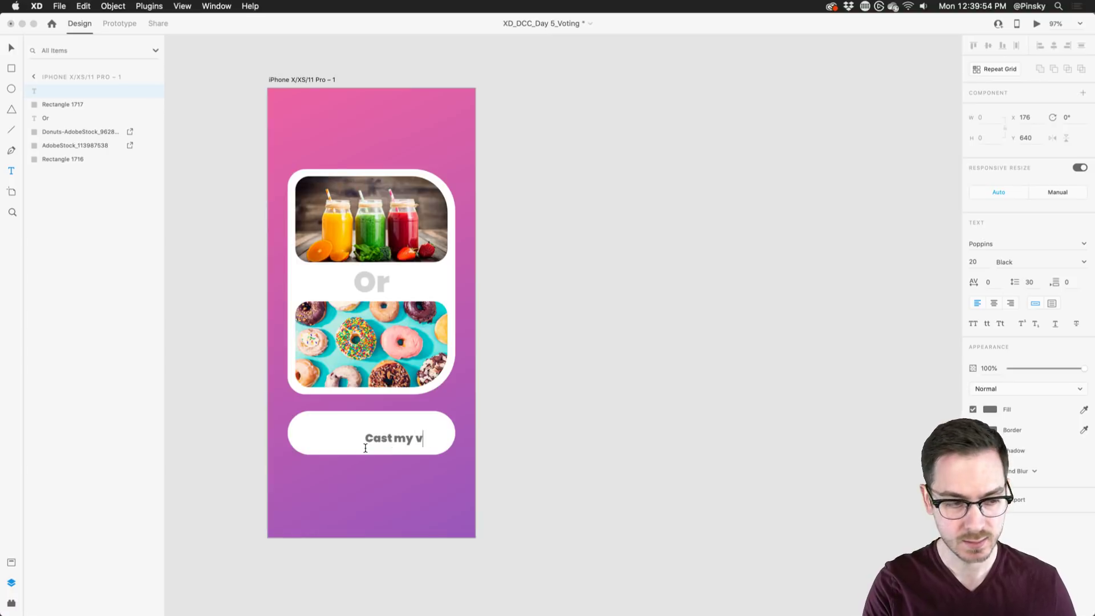
type("ote!")
key("Escape")
left_click_drag(386, 439, 360, 438)
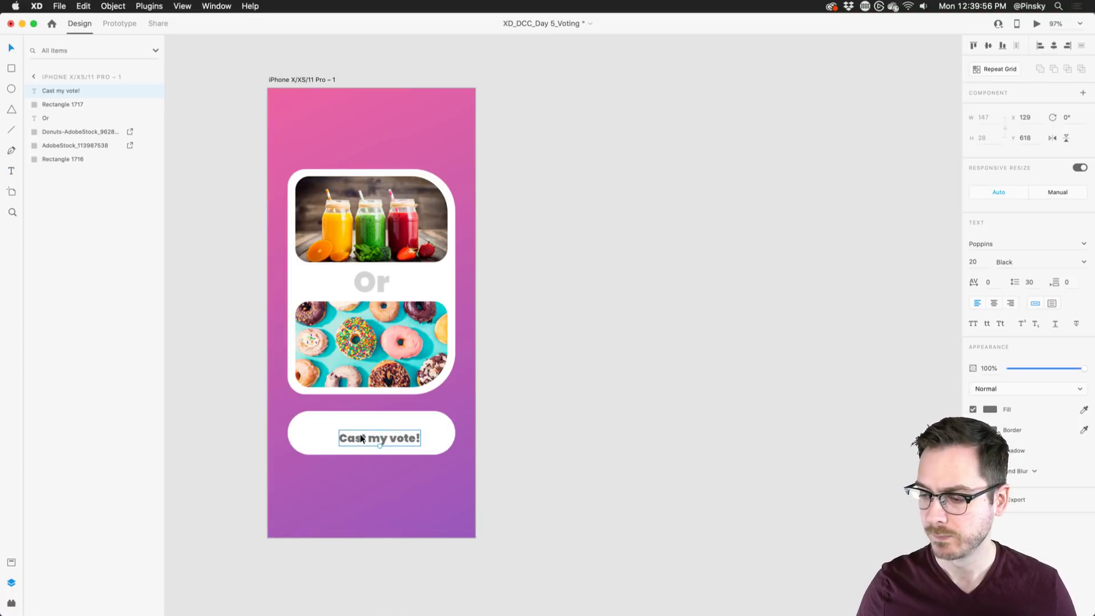
Center-align the "Cast my vote!" text, enlarge it to size 27 and center it within the button.
left_click(994, 303)
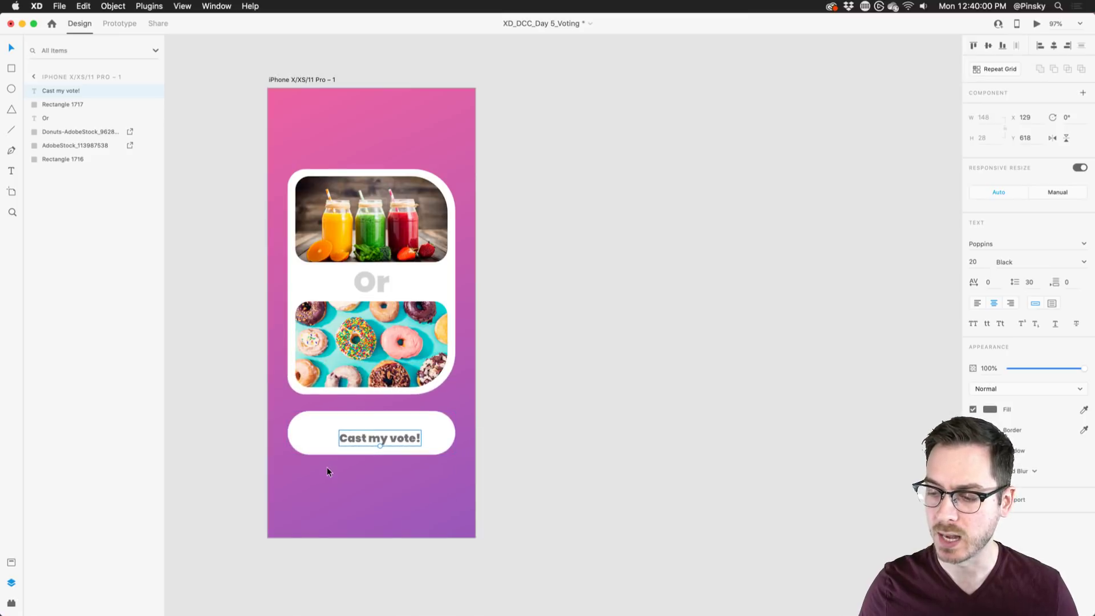
scroll(327, 467, "up", 5)
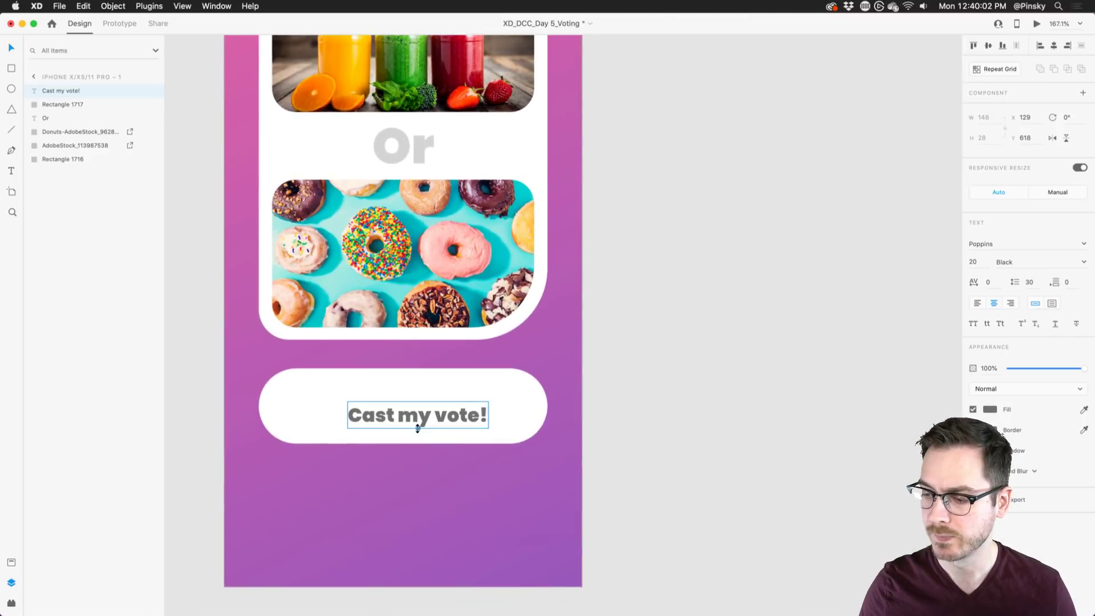
left_click_drag(417, 428, 409, 412)
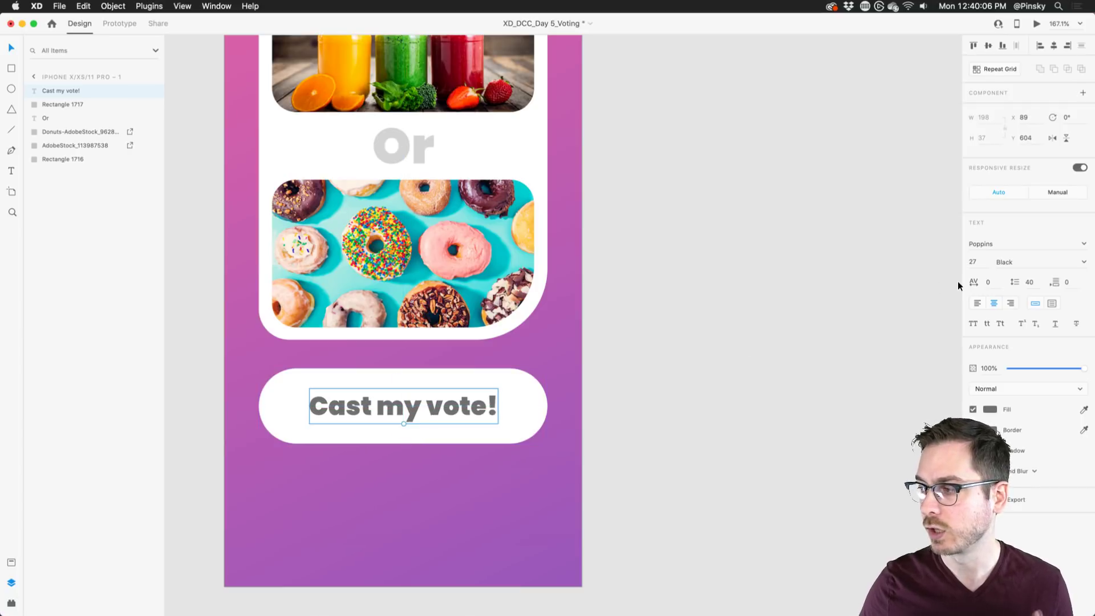
Set the "Cast my vote!" text to Bold and fill it with the purple sampled from the background beside the button.
left_click(1085, 261)
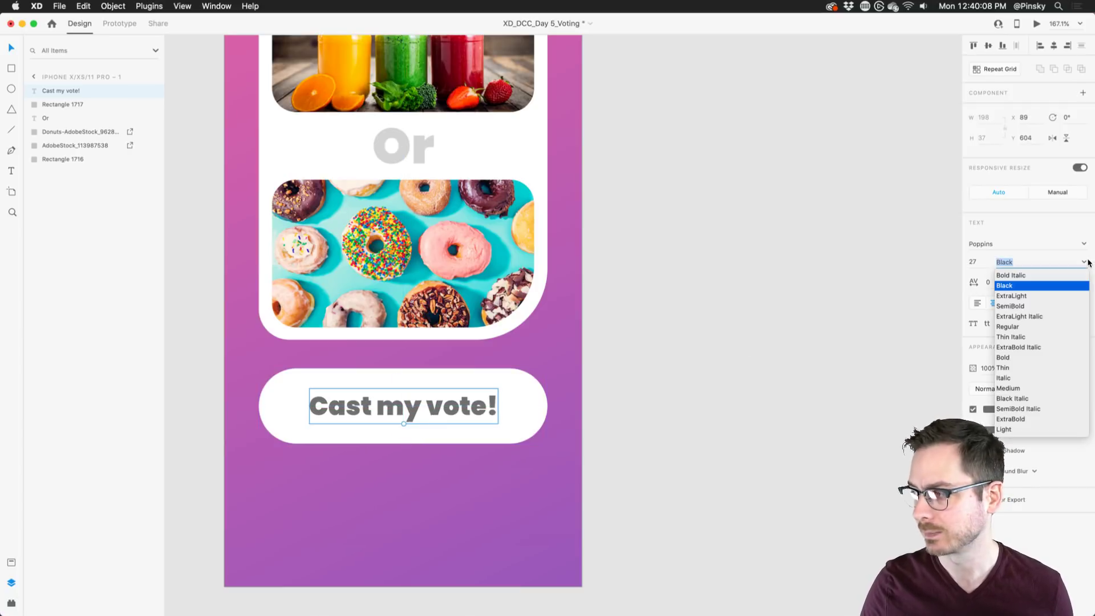
left_click(1009, 356)
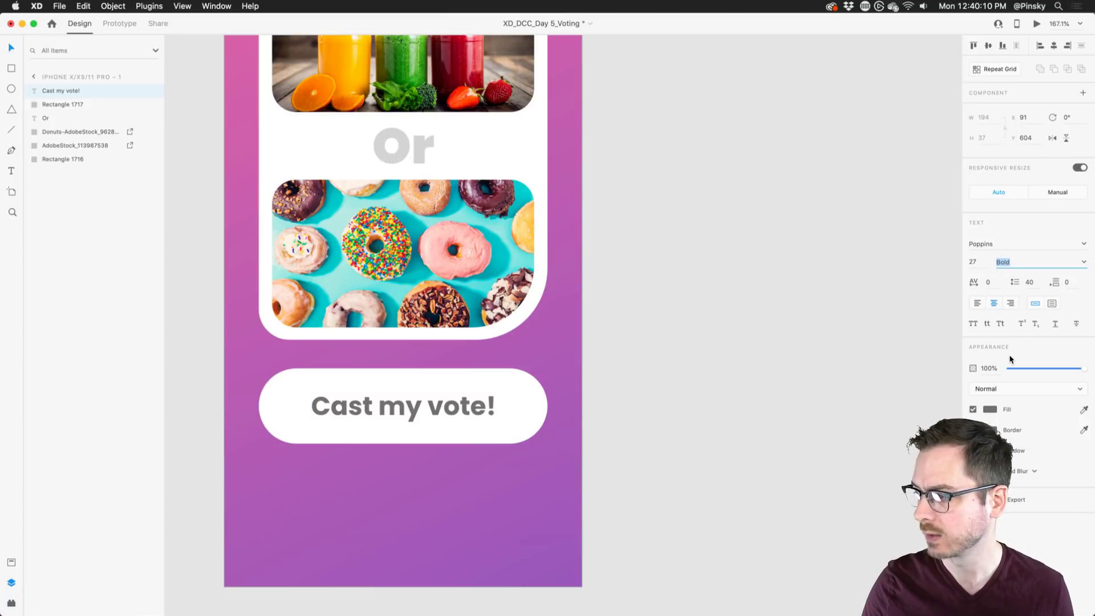
left_click_drag(415, 404, 414, 404)
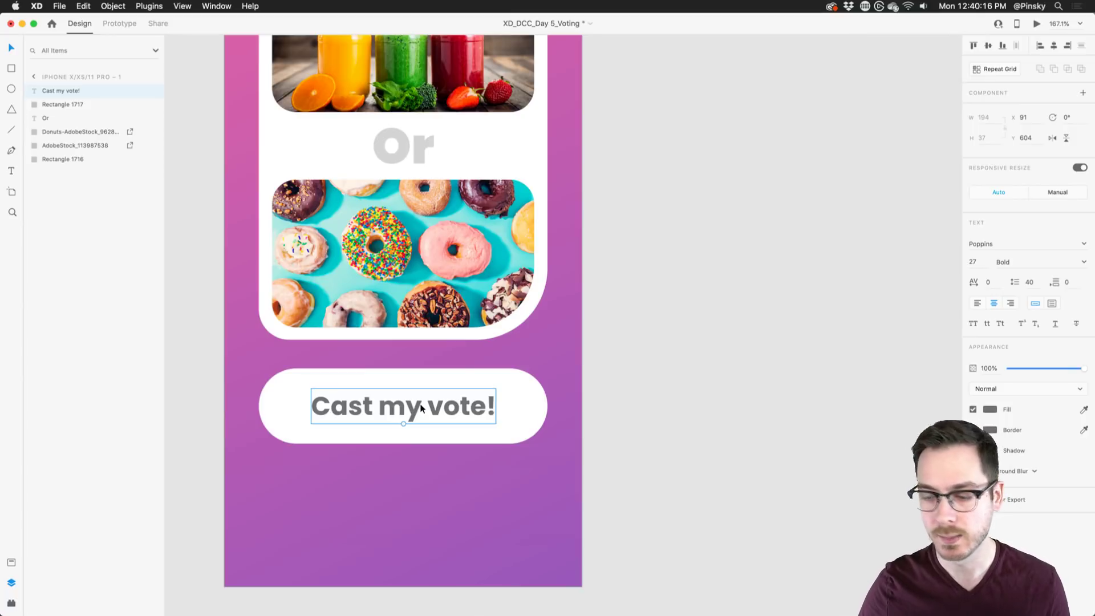
left_click(550, 406)
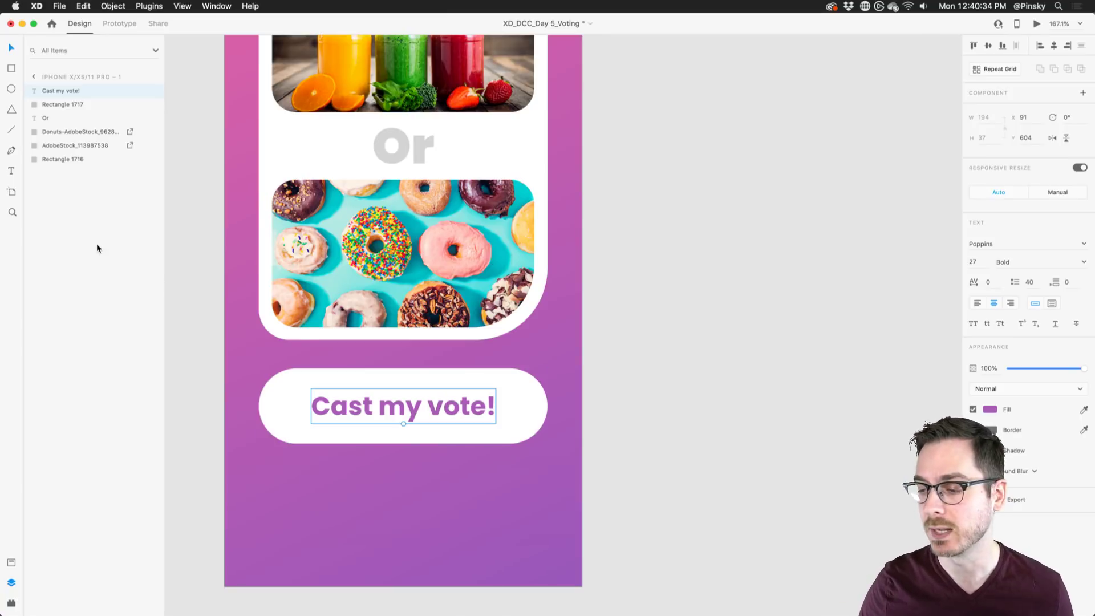
Make a component from the "Cast my vote!" text together with its white button rectangle.
left_click(88, 105, "shift")
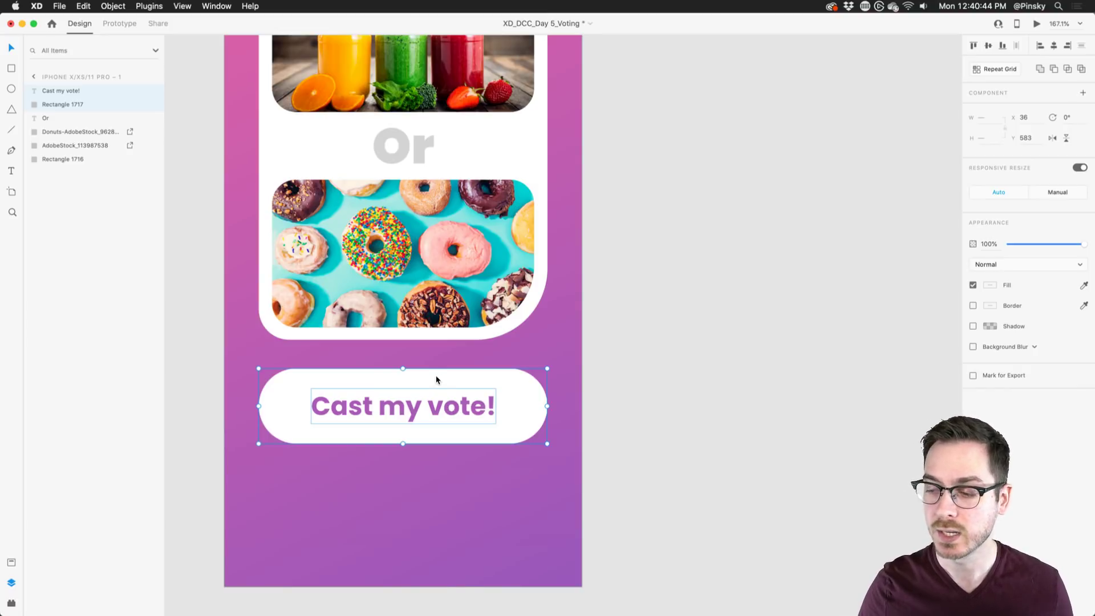
right_click(436, 380)
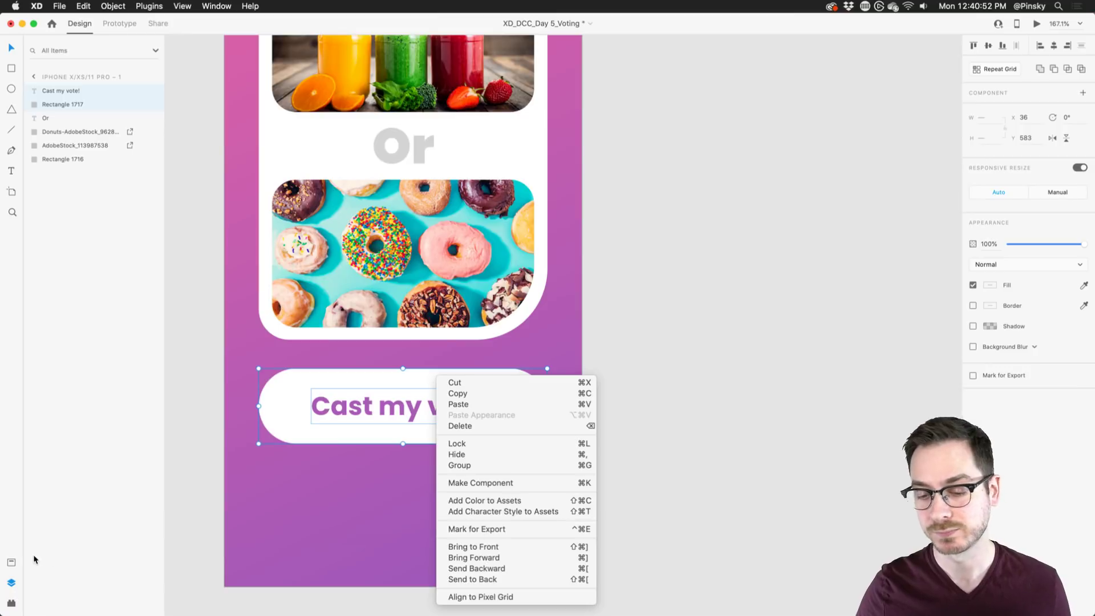
left_click(10, 563)
left_click(10, 564)
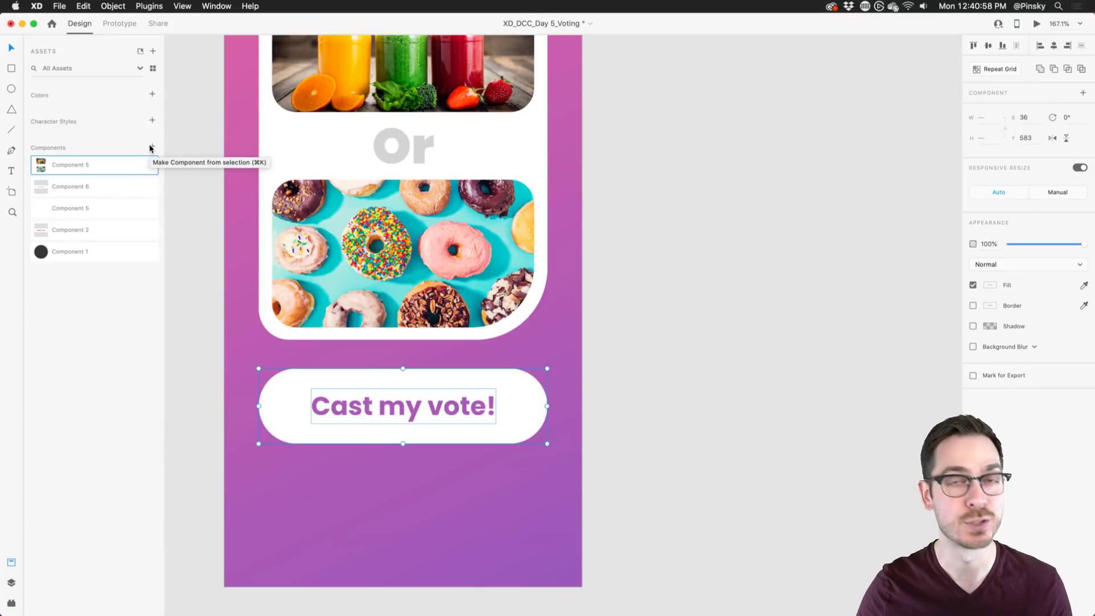
left_click(151, 148)
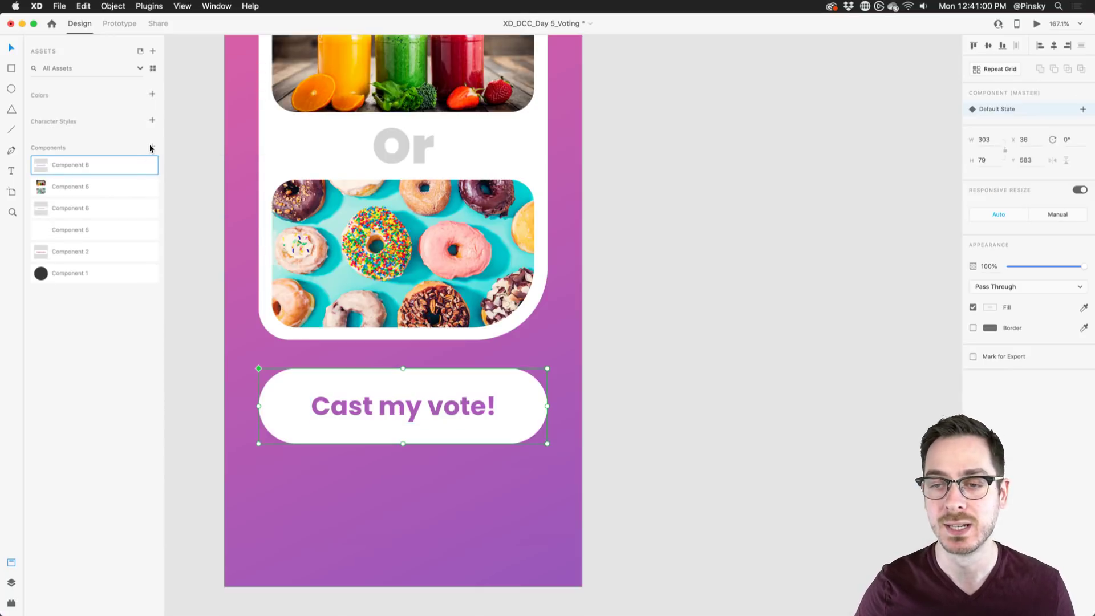
Rename the new "Cast my vote!" component as Button.
double_click(74, 165)
type("Button")
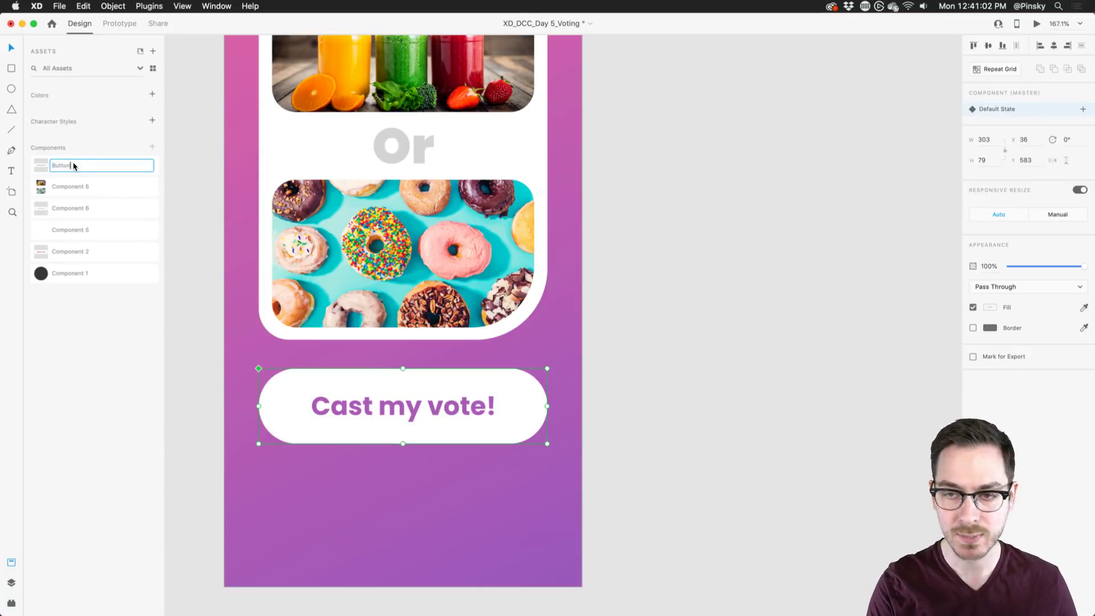
key("Return")
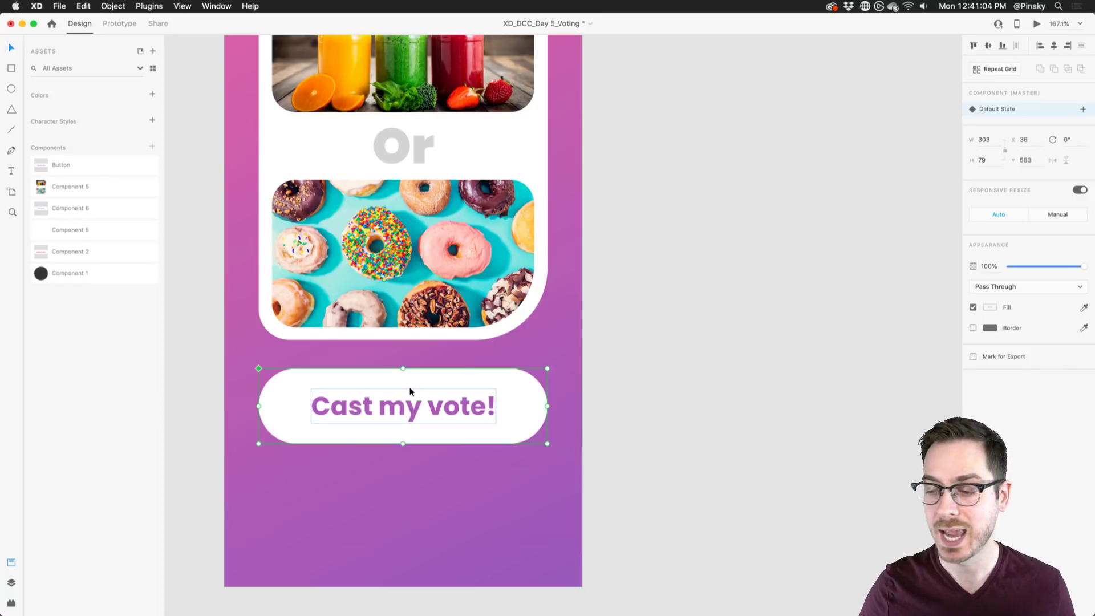
Place an instance of the Button component on the pasteboard beside the artboard, and undo the placement.
left_click_drag(57, 164, 705, 252)
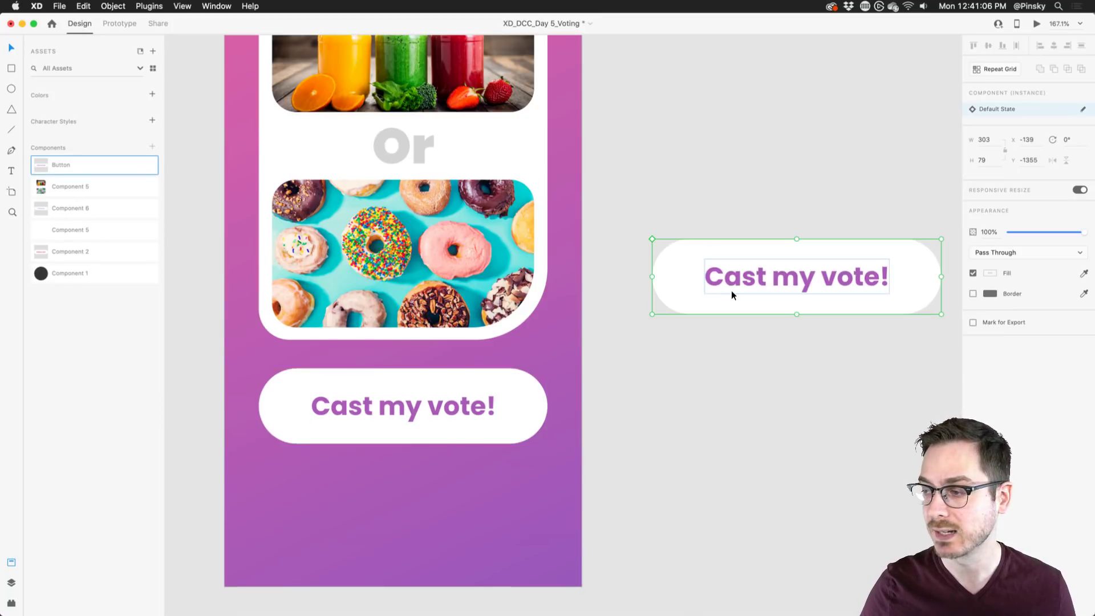
key("super+z")
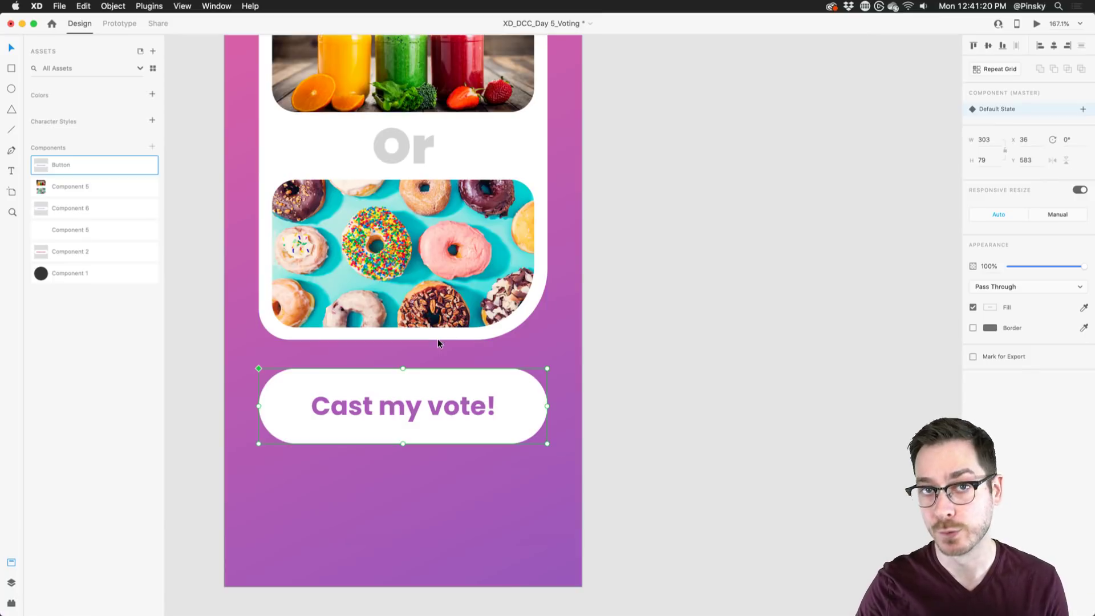
Add a new state named "Outlined" to the master Button component.
left_click(1076, 112)
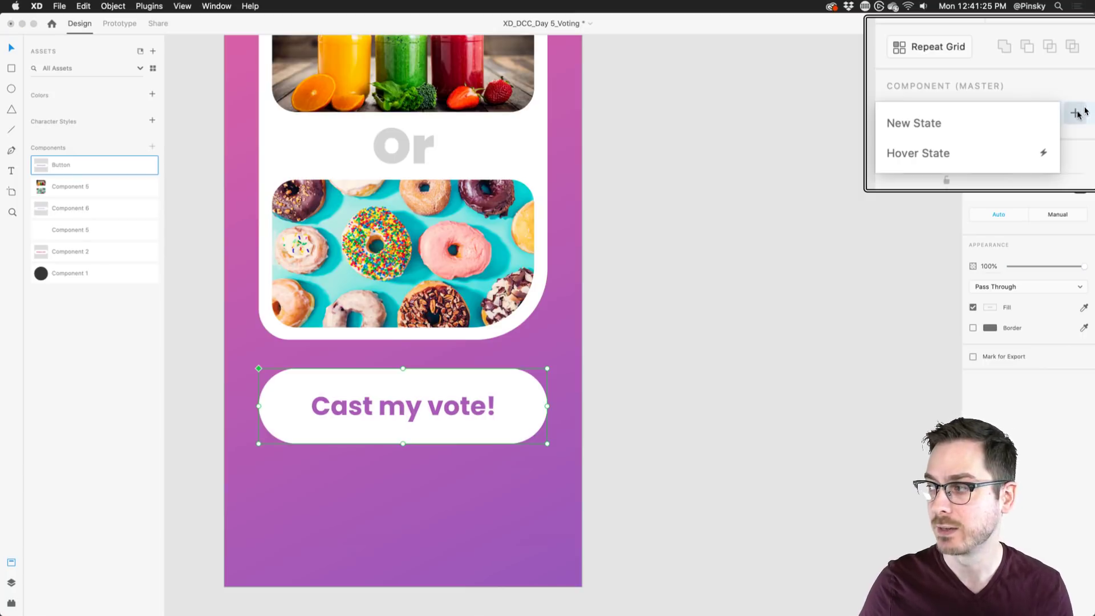
left_click(978, 130)
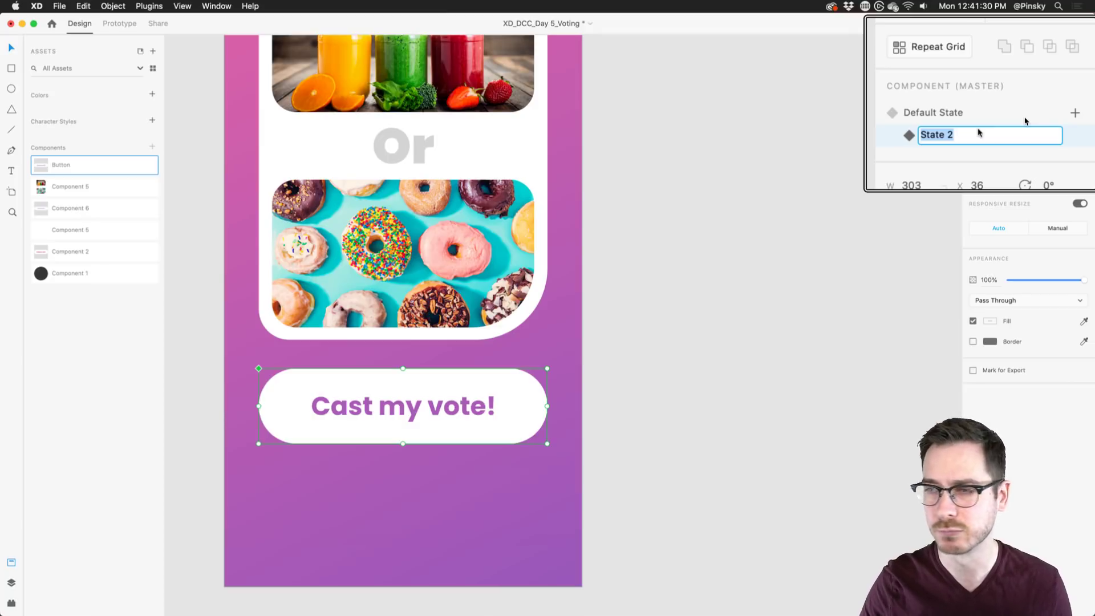
type("Outlined")
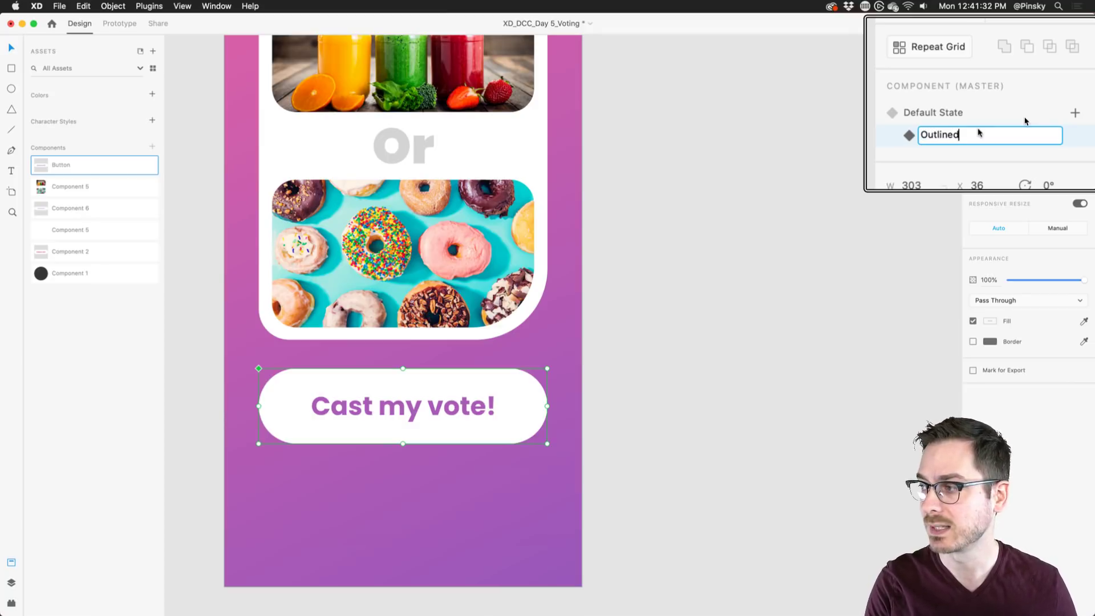
key("Return")
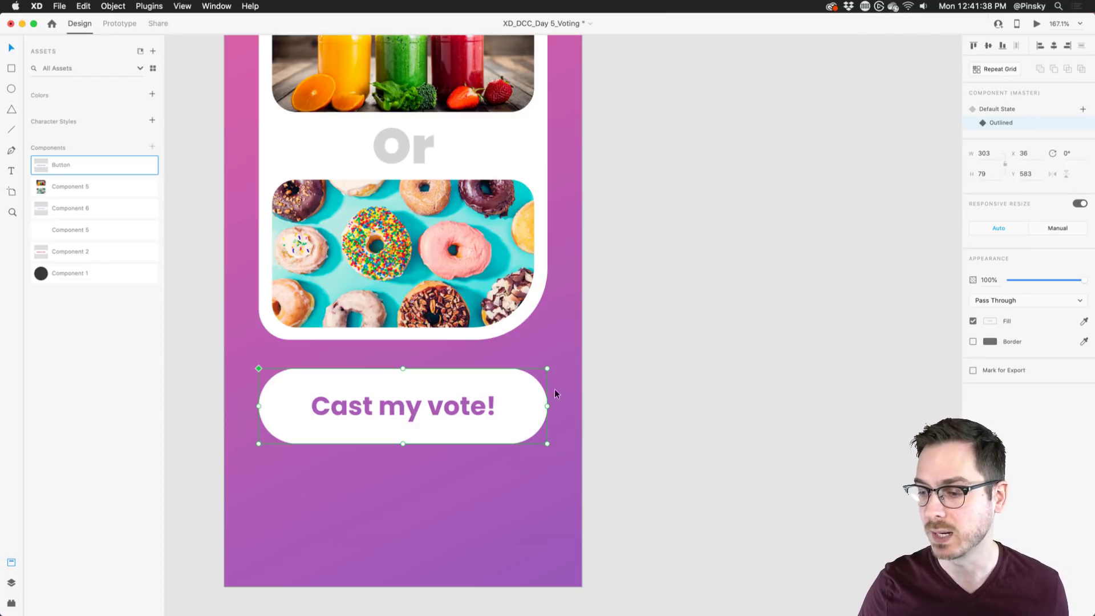
In the Outlined state, turn off the button rectangle's fill and give it a white border of size 5.
double_click(513, 388)
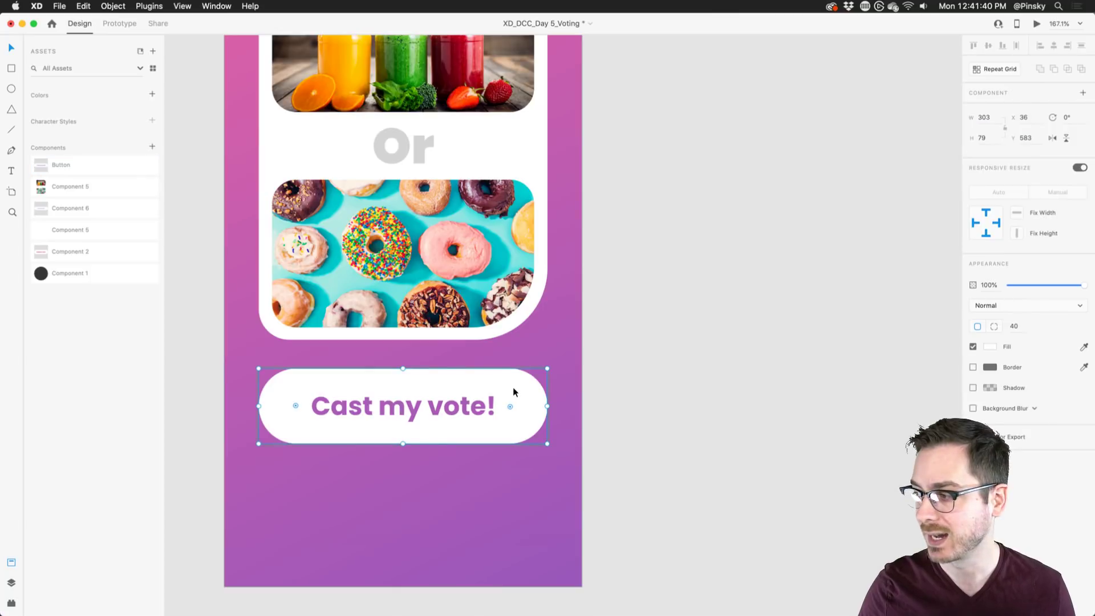
left_click(973, 346)
left_click(973, 368)
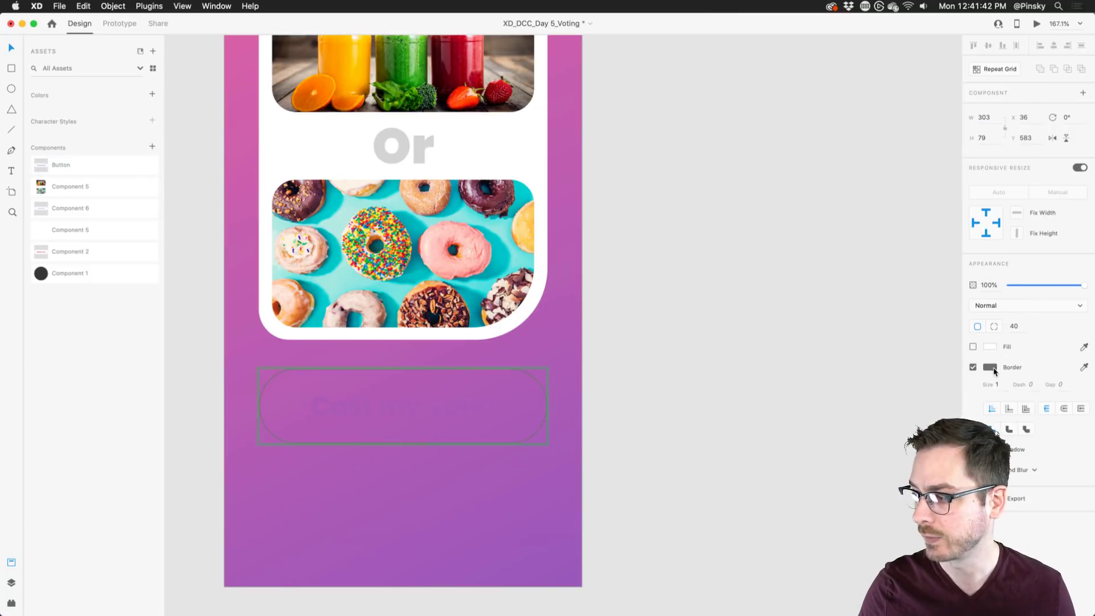
left_click(989, 368)
left_click(1001, 390)
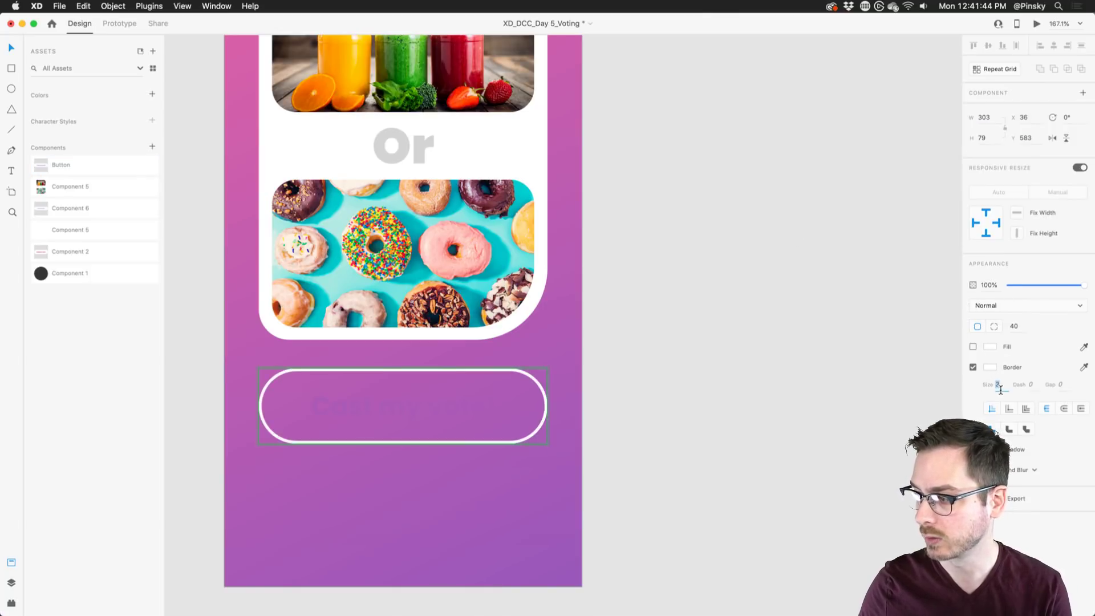
Fill the Outlined state's button text with white and change its wording to "View my votes".
left_click(436, 397)
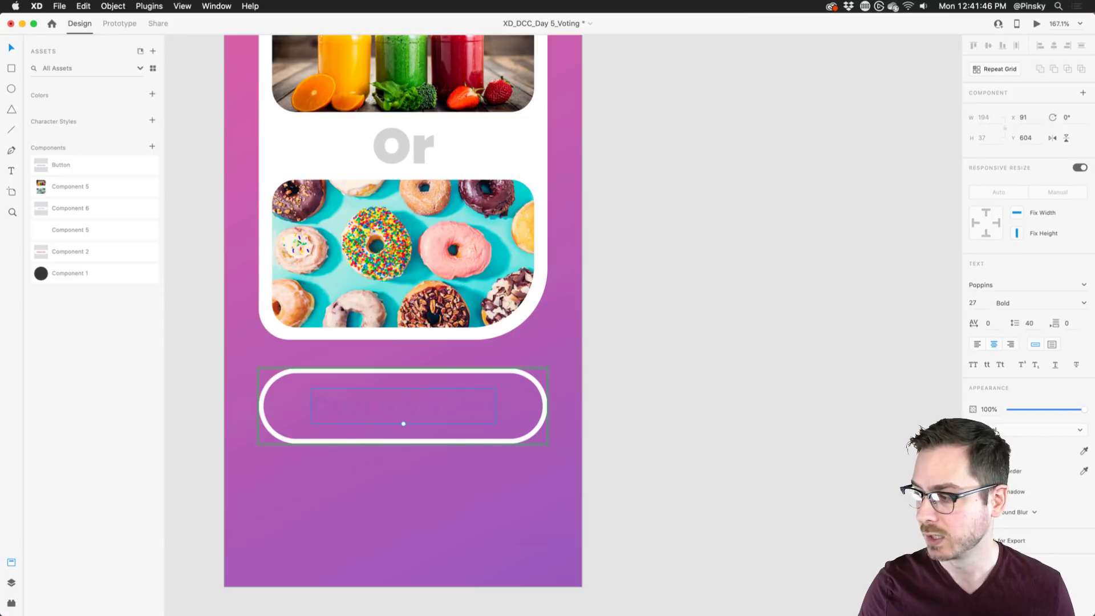
left_click(982, 451)
type("ffffff")
key("Return")
double_click(366, 409)
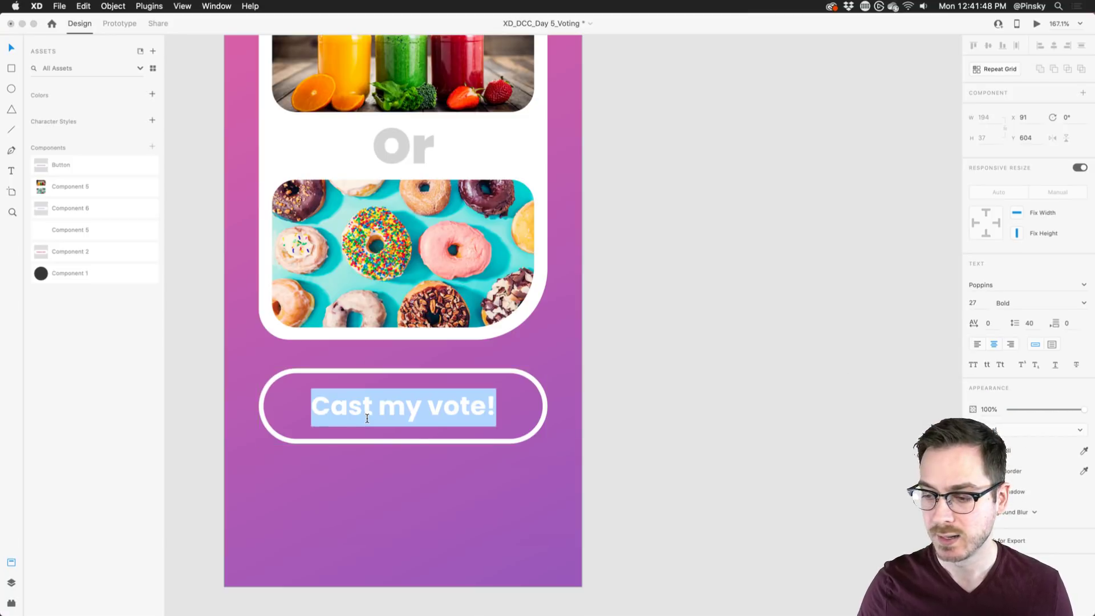
type("View my votes")
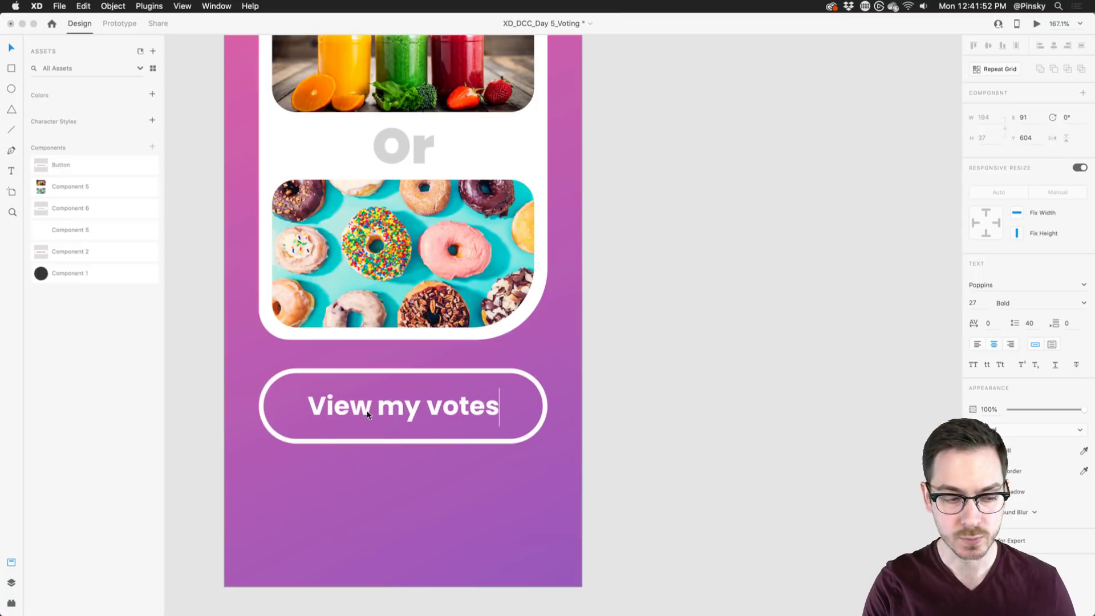
key("Escape")
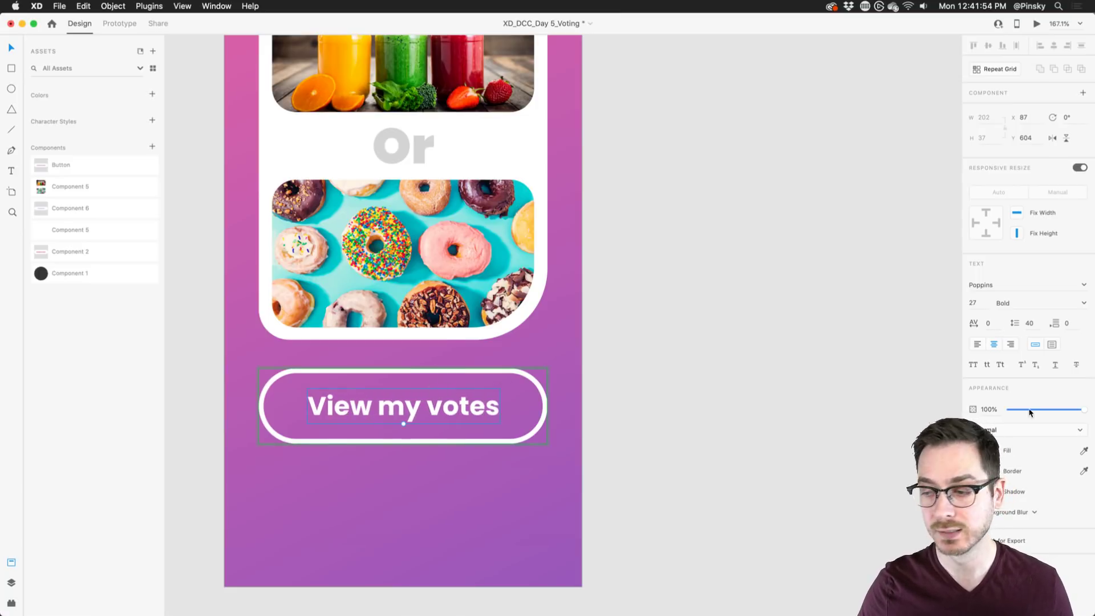
Set the blend mode of the "View my votes" text to Overlay.
left_click(1026, 429)
left_click(1007, 515)
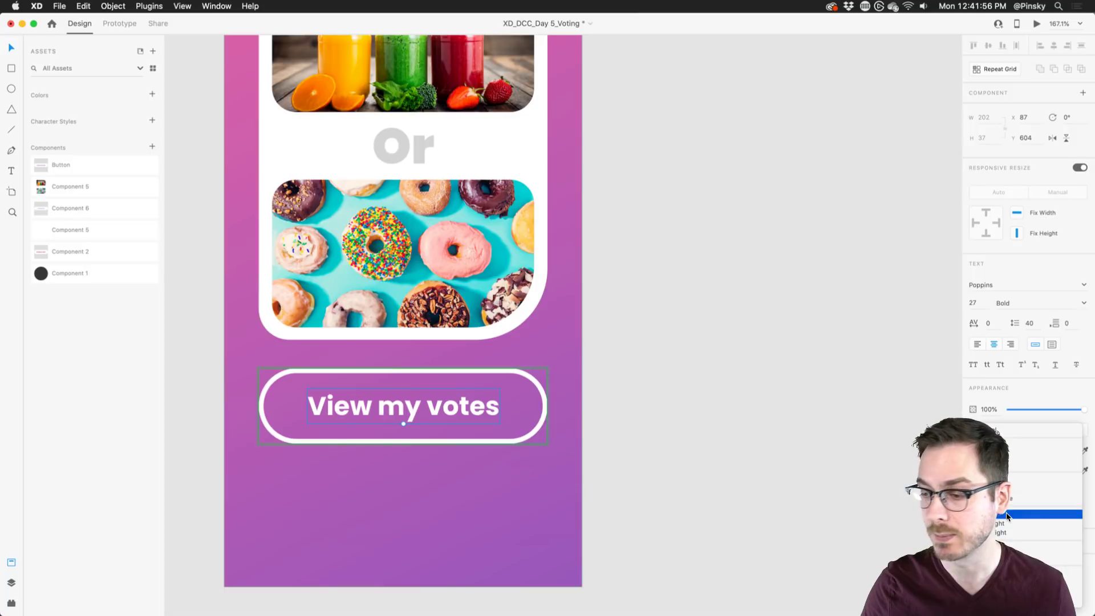
left_click(508, 370)
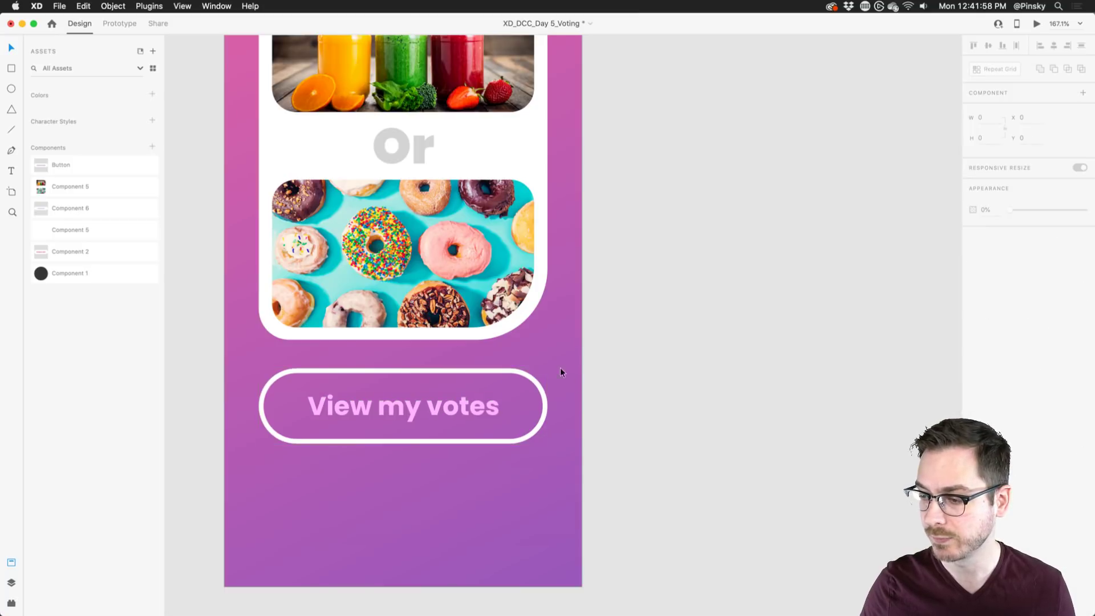
Set the blend mode of the outlined rectangle inside the Button component to Overlay.
left_click(442, 370)
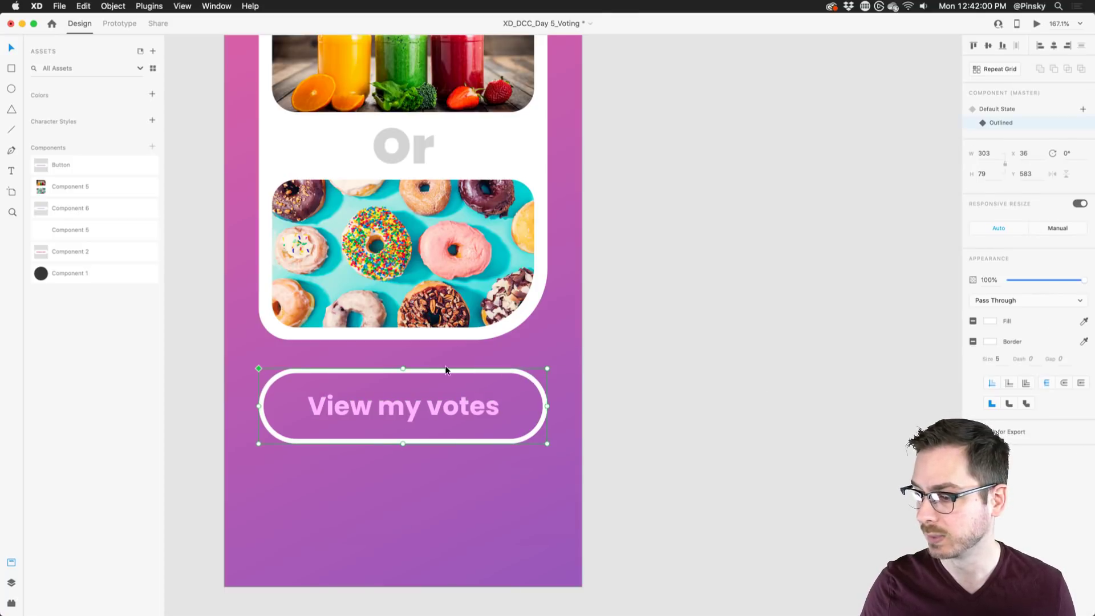
key("super+y")
left_click(36, 90)
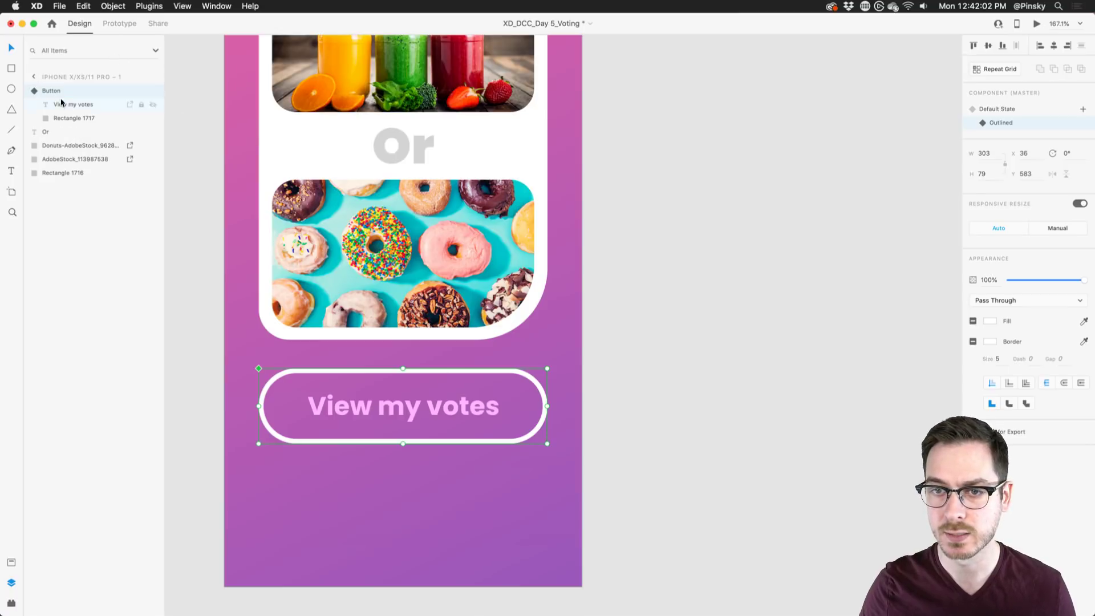
left_click(131, 117)
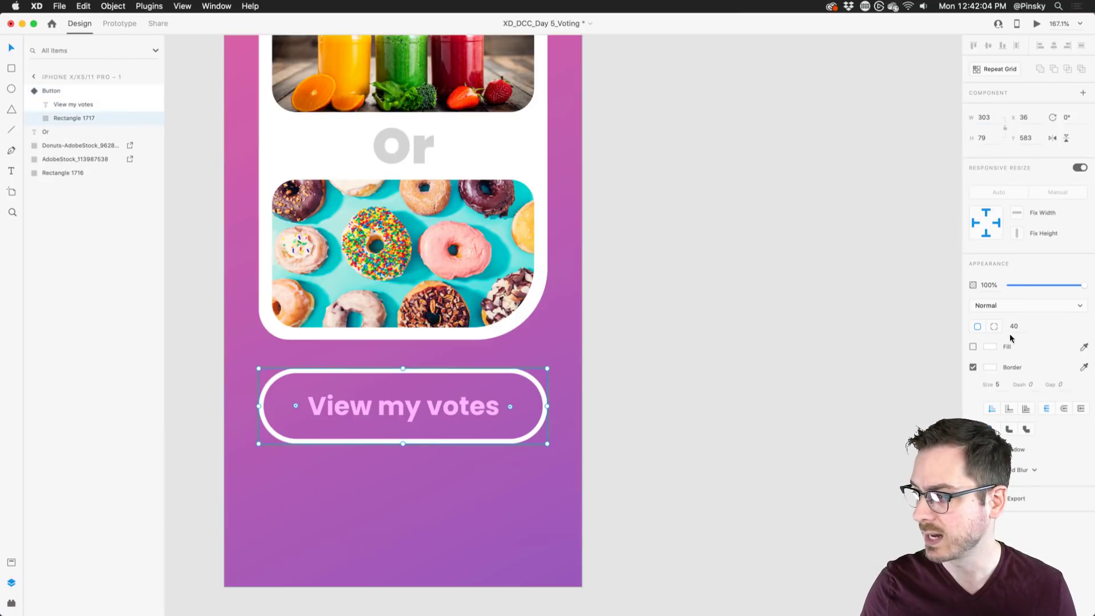
left_click(1021, 306)
left_click(998, 392)
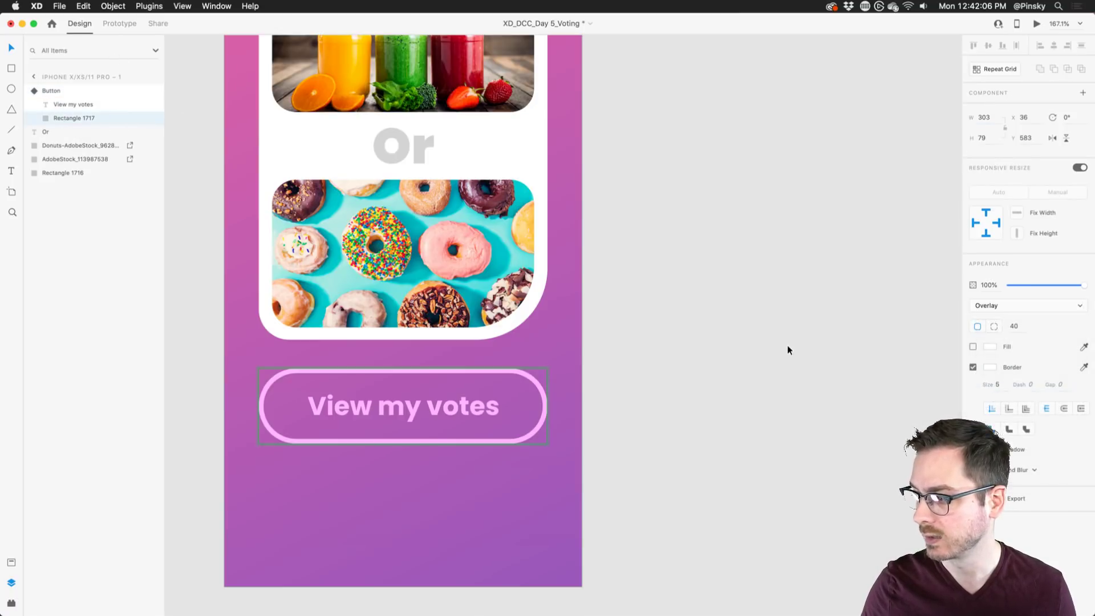
key("Escape")
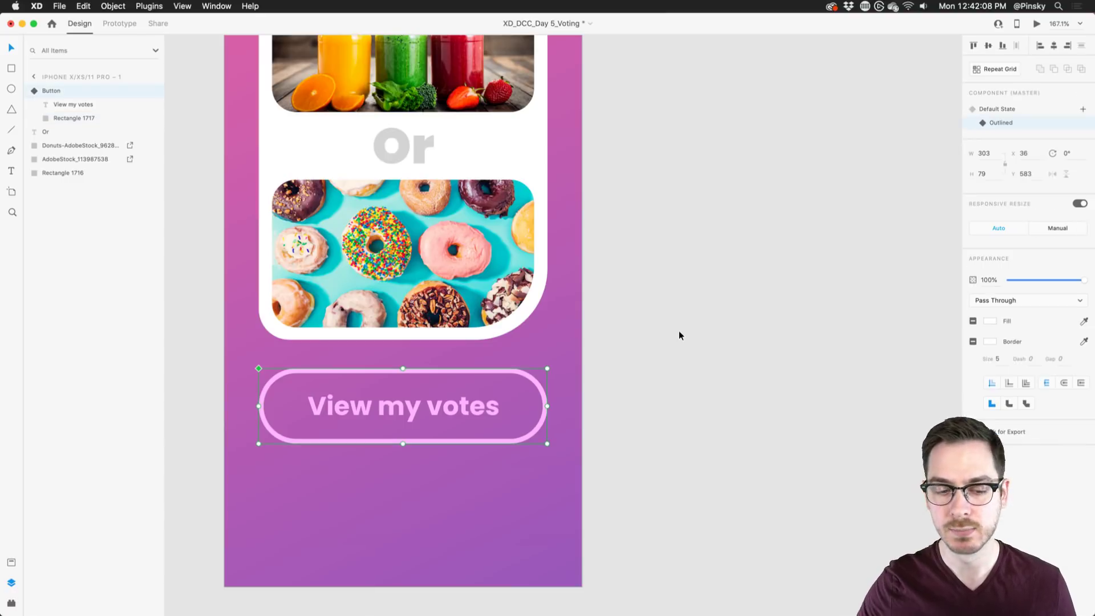
Compare the button's Default State with its Outlined state and leave the master in Default State.
left_click(1004, 109)
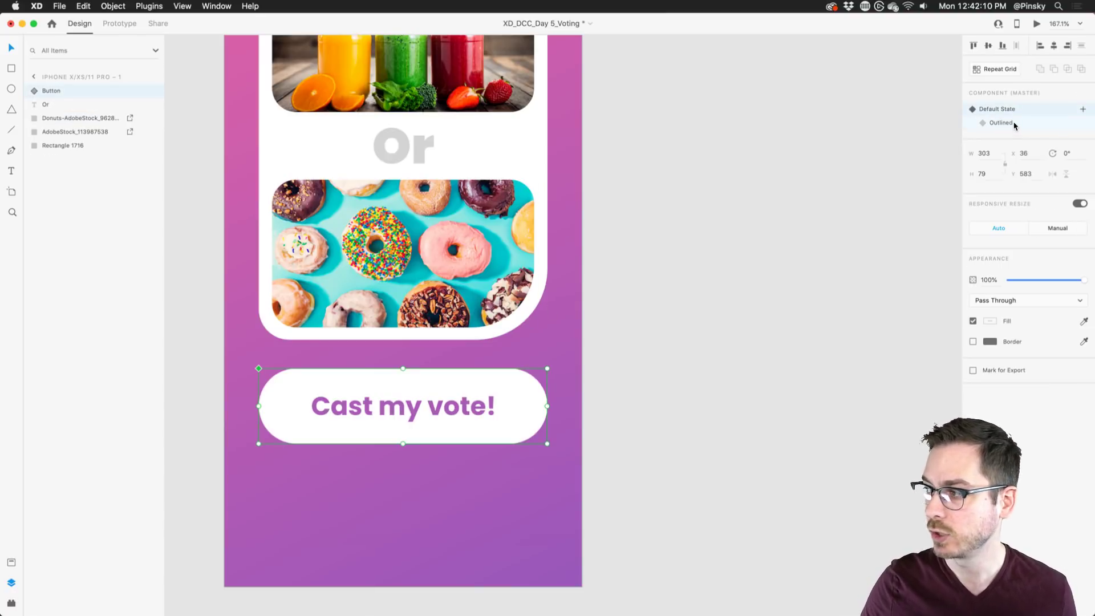
left_click(1014, 122)
left_click(1004, 110)
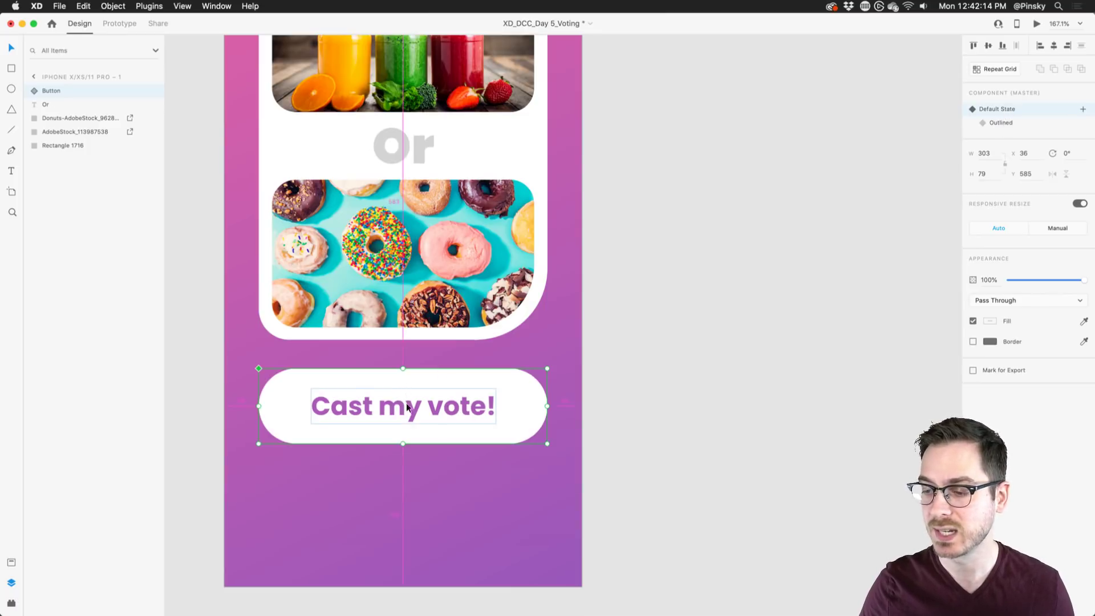
Duplicate the button directly below the original, switch the copy to the Outlined state and place it at Y 673.
left_click_drag(405, 389, 408, 475, "alt")
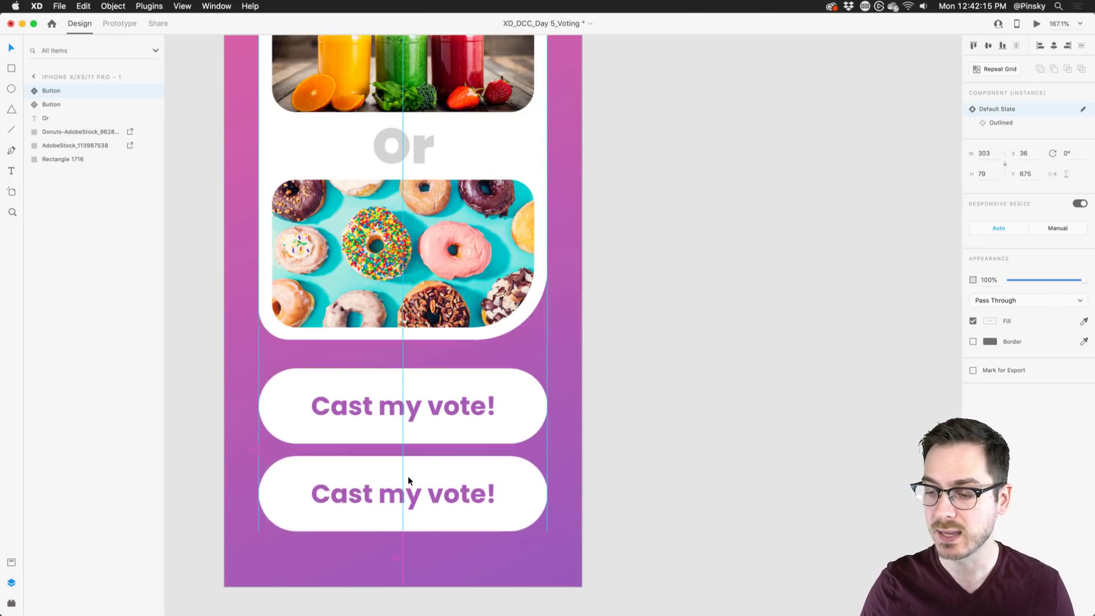
left_click(1008, 123)
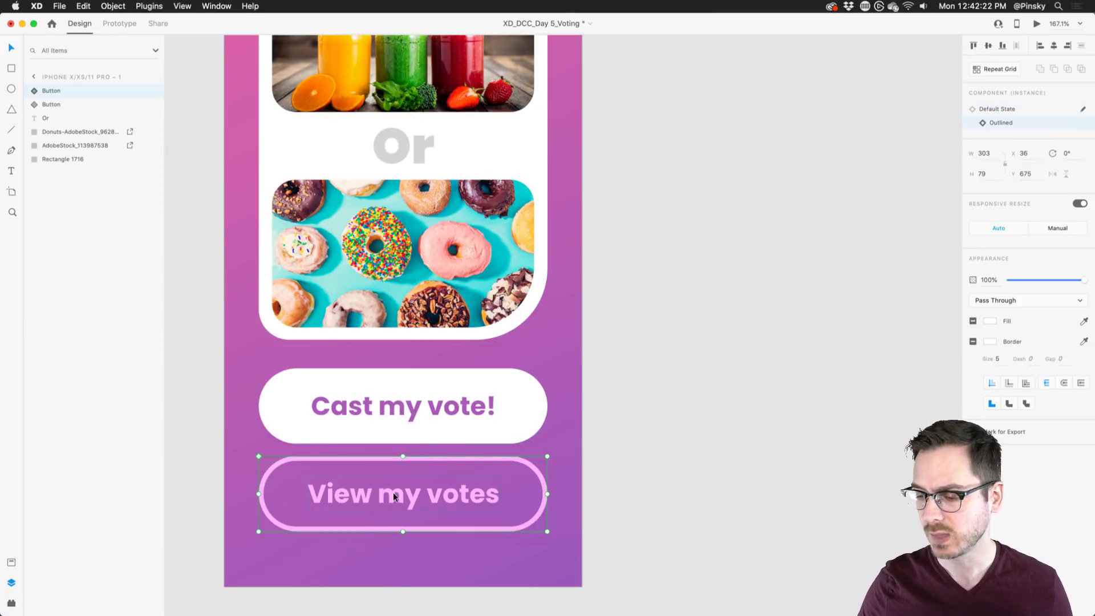
left_click_drag(392, 492, 394, 491)
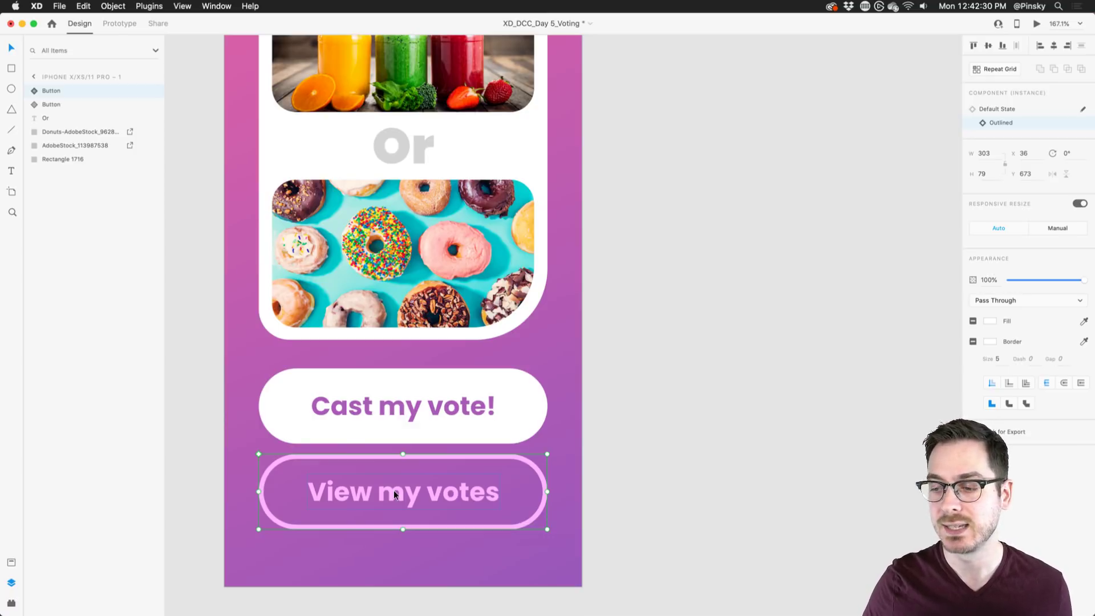
Try squaring the corners of the "Cast my vote!" button's rectangle to radius 0, and undo the change.
double_click(524, 387)
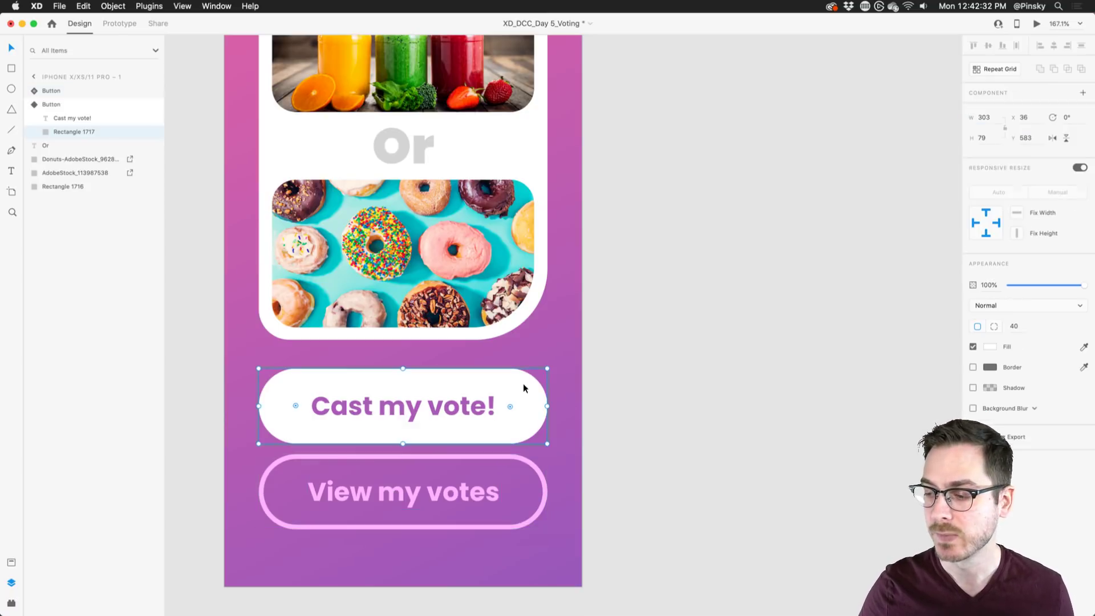
left_click_drag(510, 406, 553, 356)
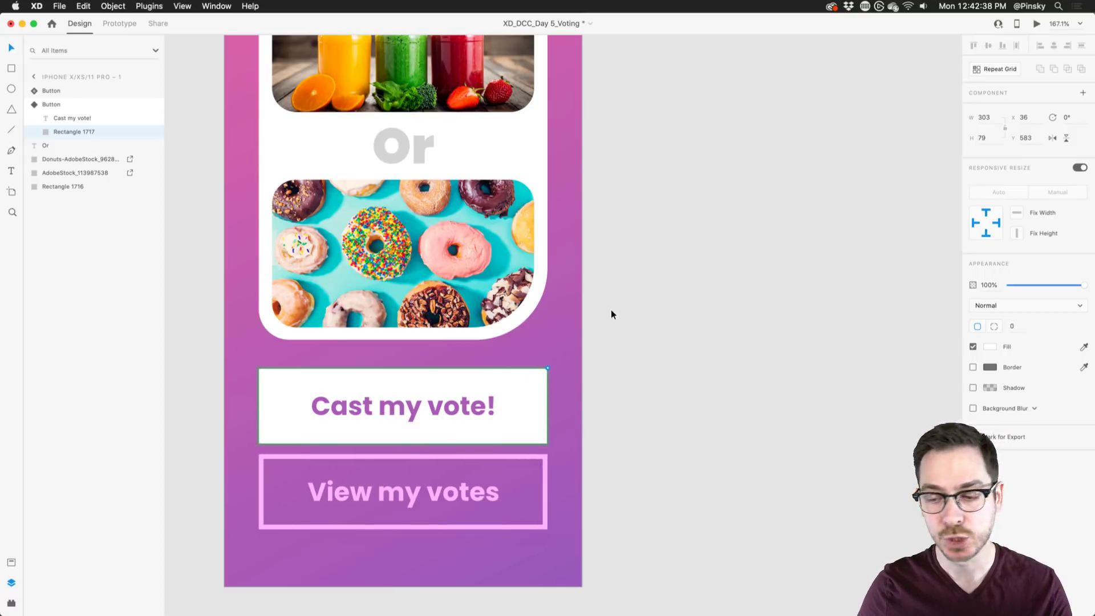
key("super+z")
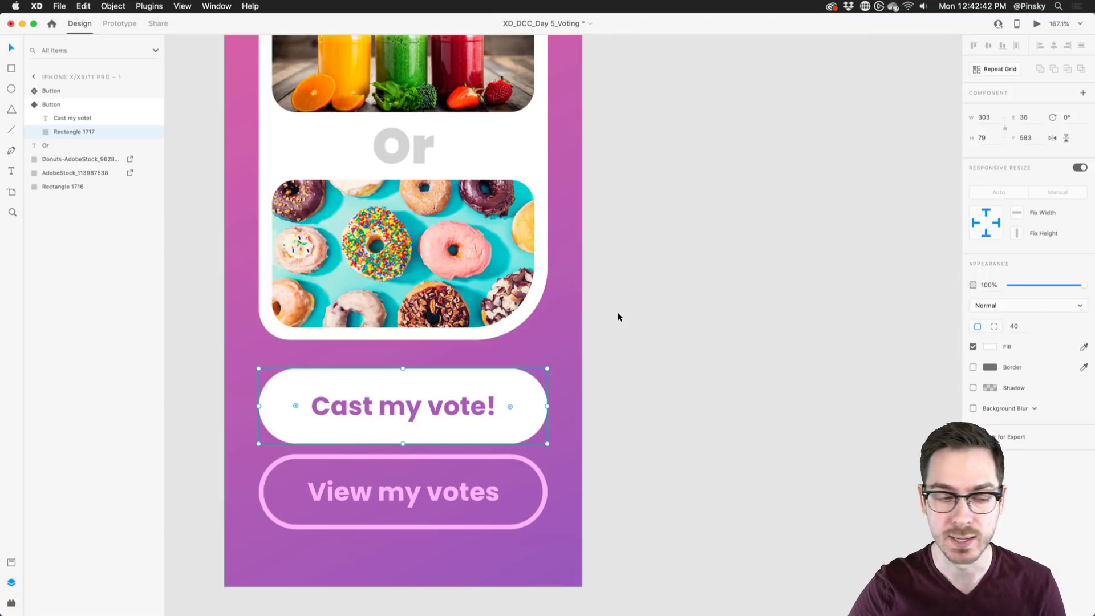
Move the "Cast my vote!" and "View my votes" buttons up slightly, closer to the voting card.
left_click(618, 317)
scroll(618, 317, "down", 3)
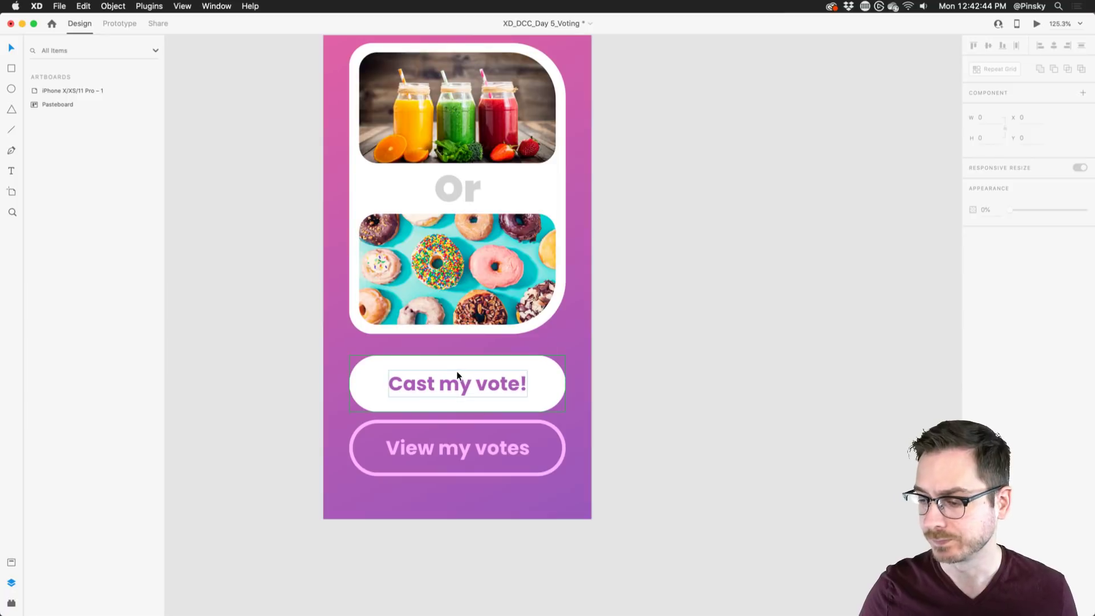
left_click_drag(457, 375, 457, 364)
left_click_drag(446, 450, 445, 444)
Add the text "Juice" on the white card to the left of "Or", just below the juice image.
left_click(343, 247)
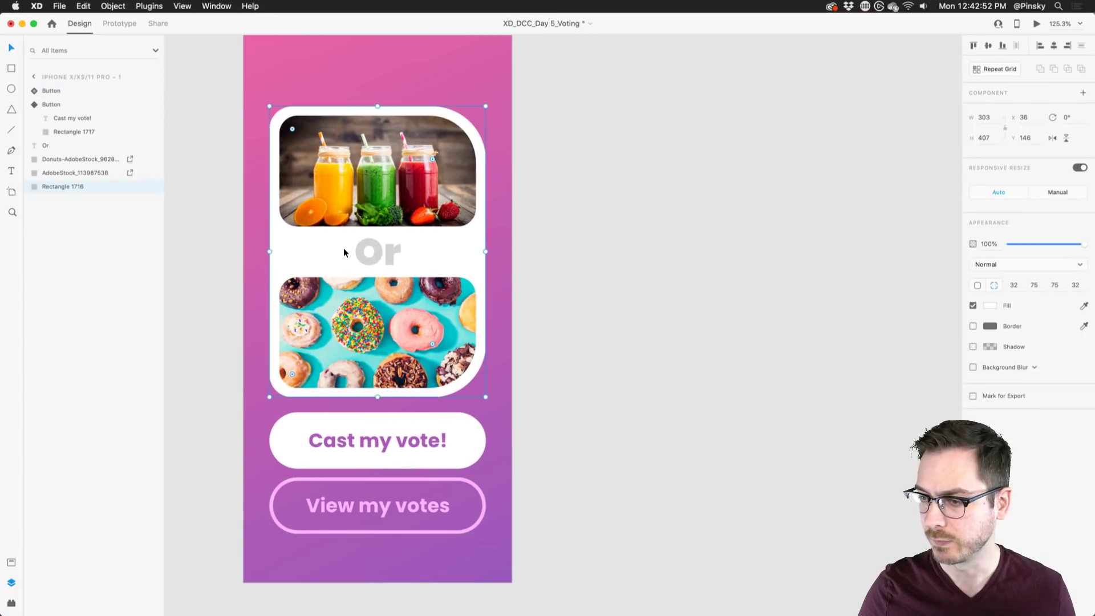
key("super+3")
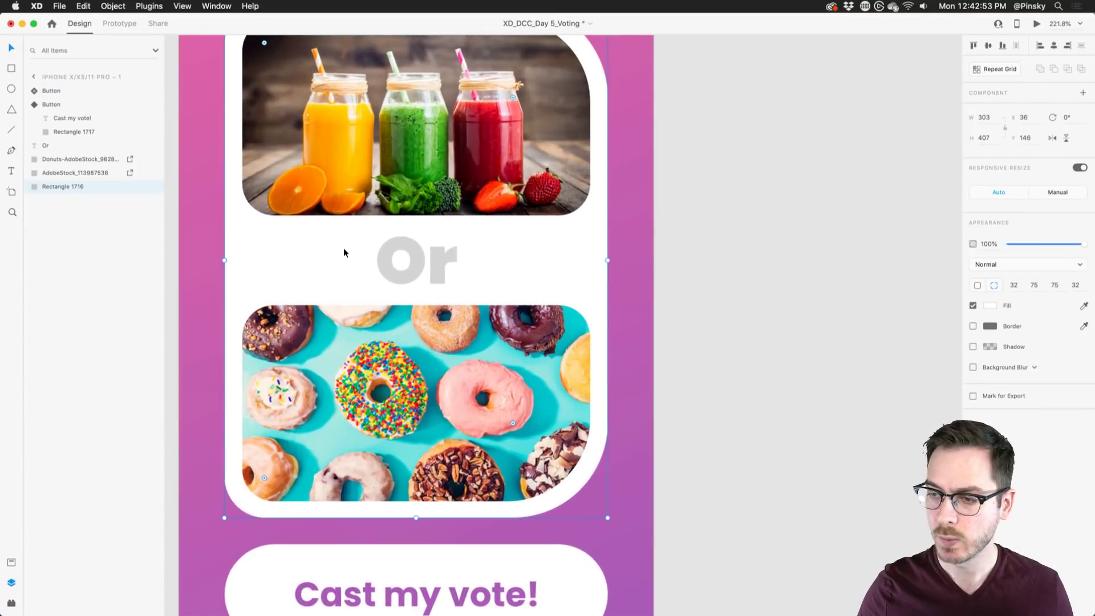
key("t")
left_click(264, 250)
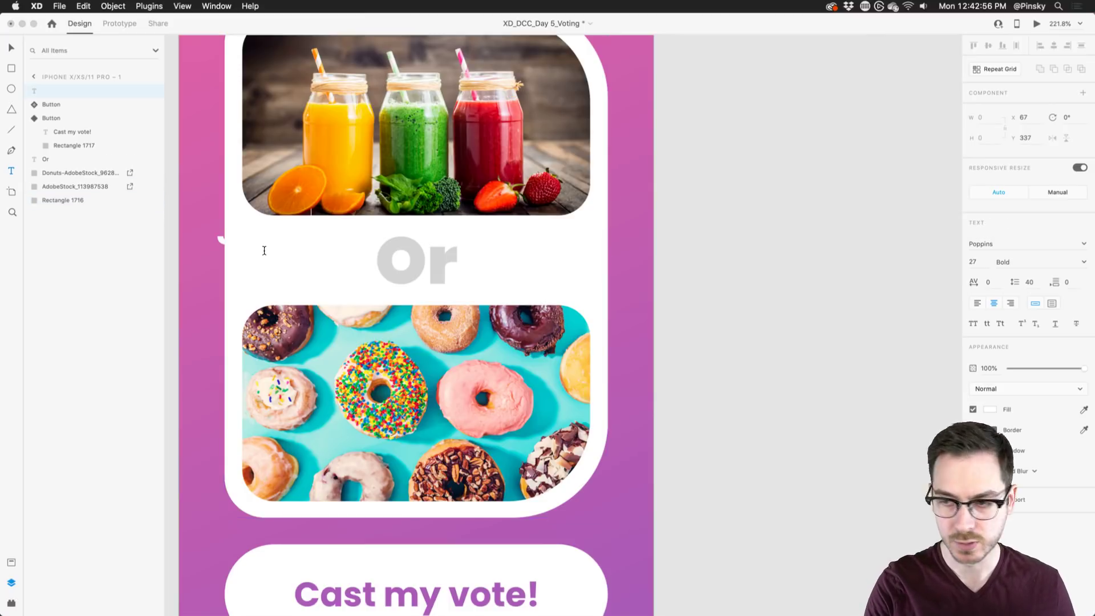
type("Juice")
key("Escape")
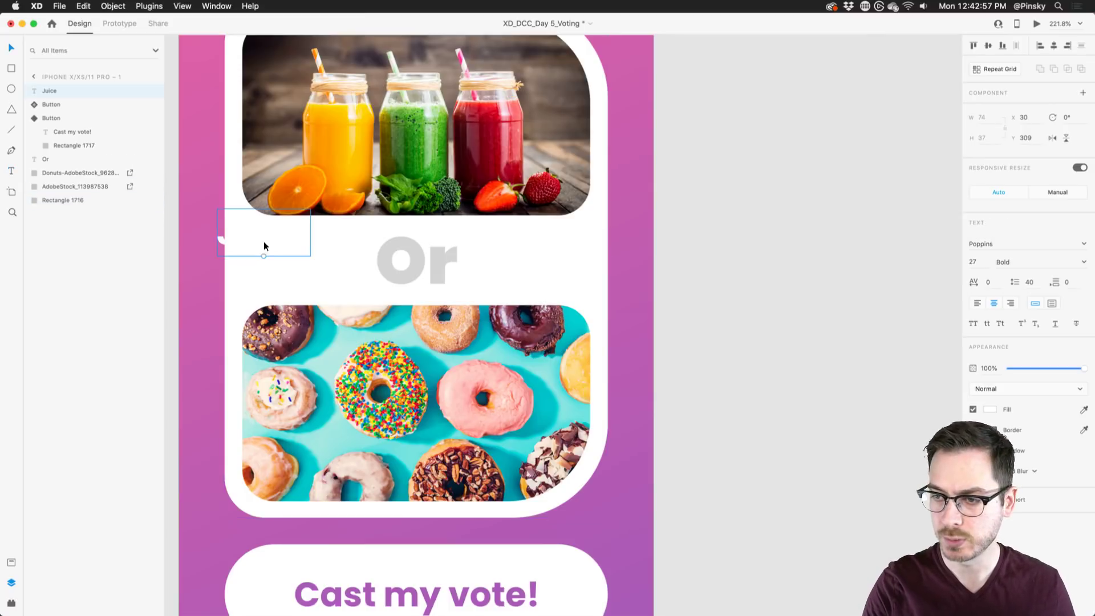
Colour the "Juice" text with the red sampled from the red juice jar and set its font weight to Light.
left_click(1084, 409)
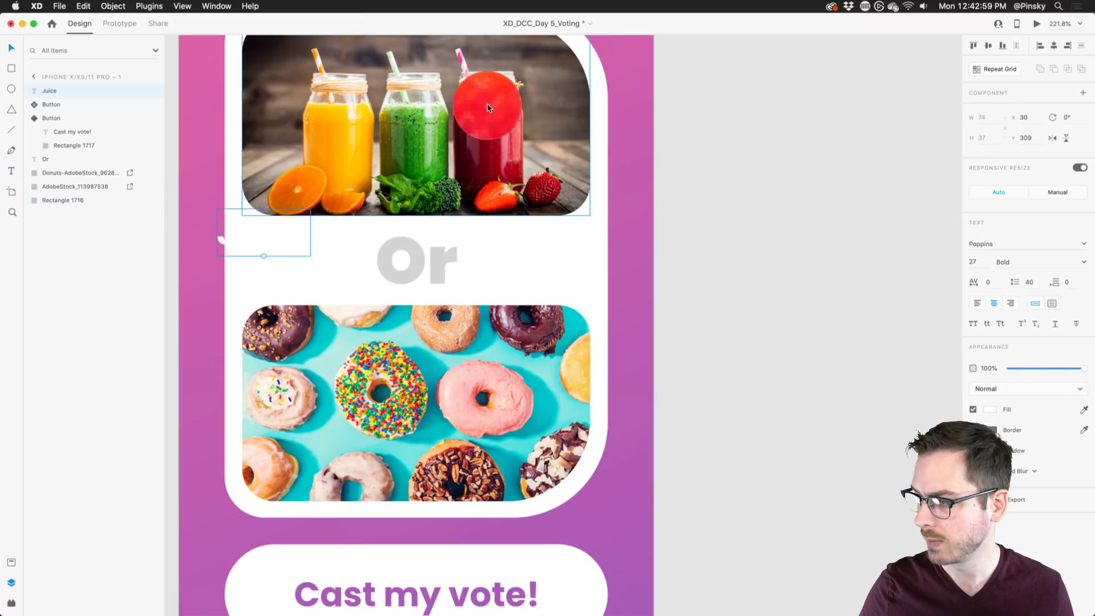
left_click(511, 133)
left_click(1083, 262)
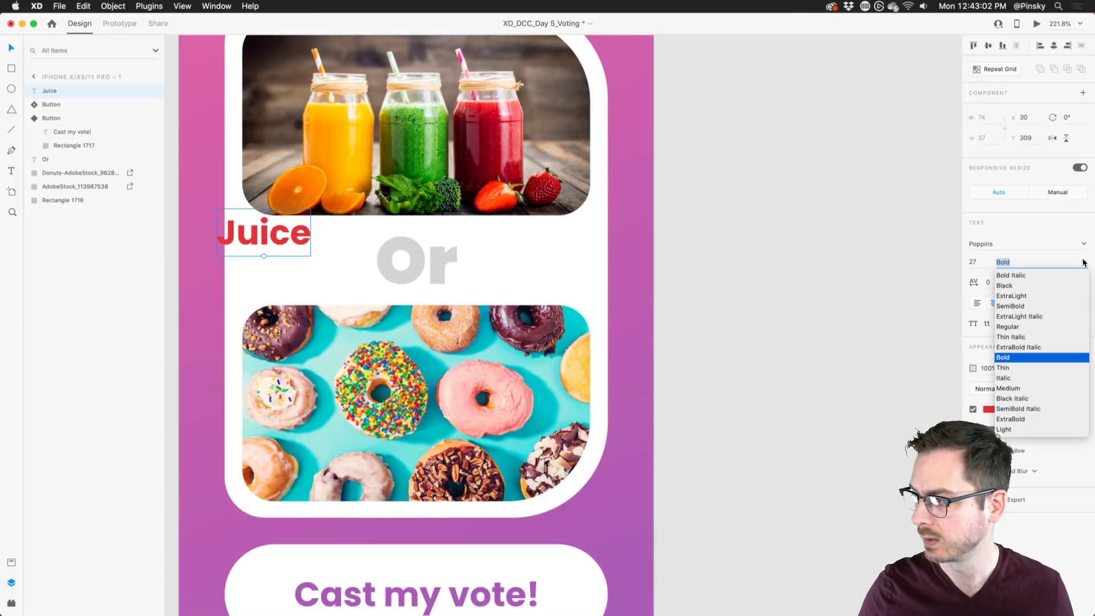
left_click(1008, 368)
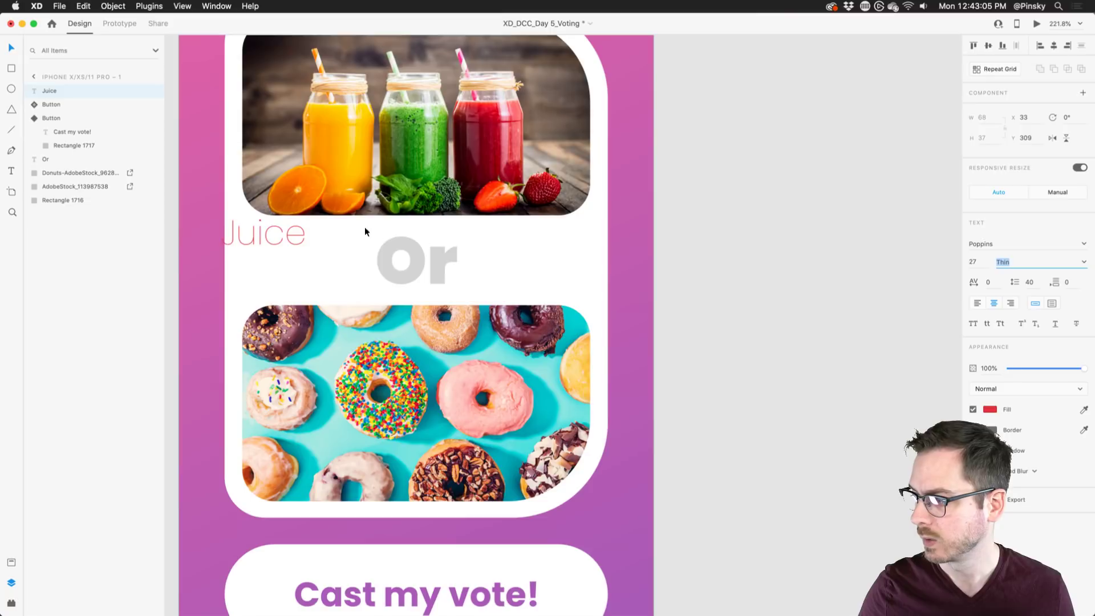
left_click(1084, 264)
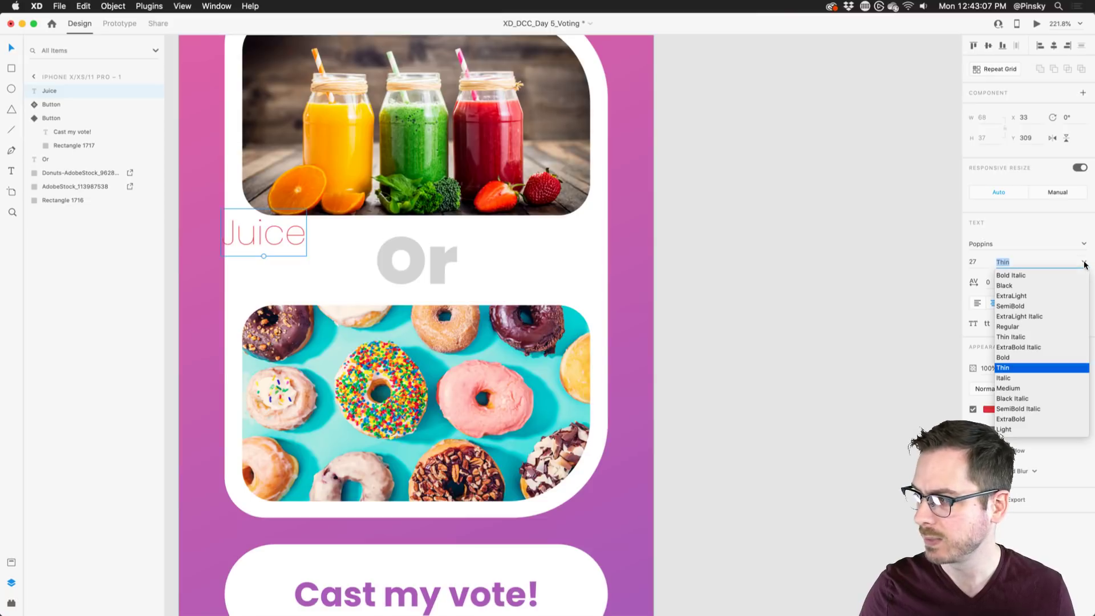
left_click(1003, 429)
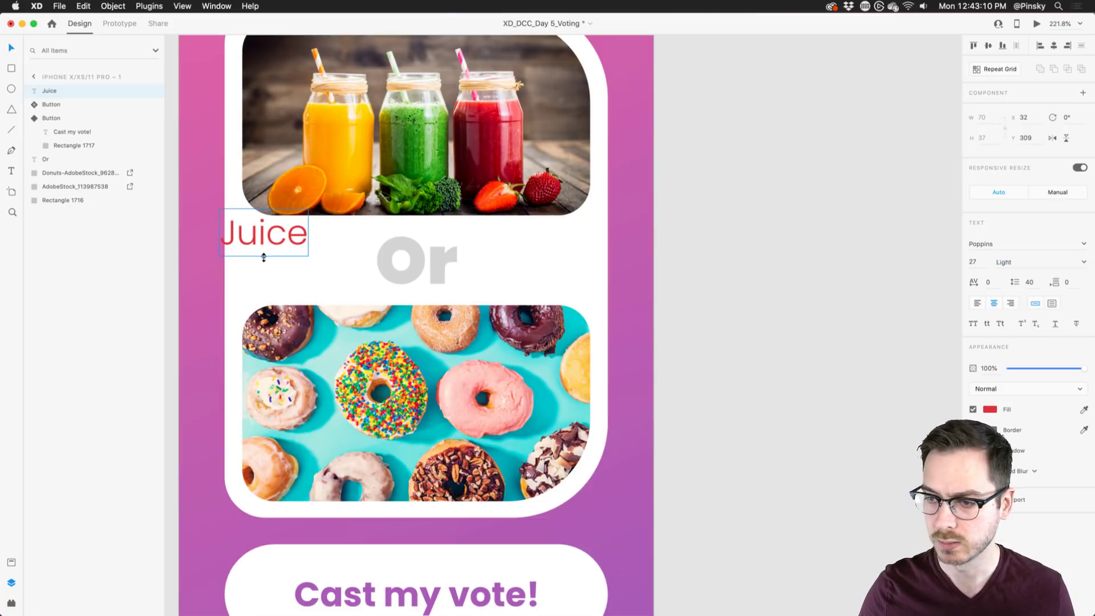
Reduce "Juice" to size 24 and place it inside the card, with a right-aligned duplicate reading "Donuts" just above the donuts image.
left_click_drag(263, 257, 513, 279)
key("super+d")
double_click(512, 279)
type("Donuts")
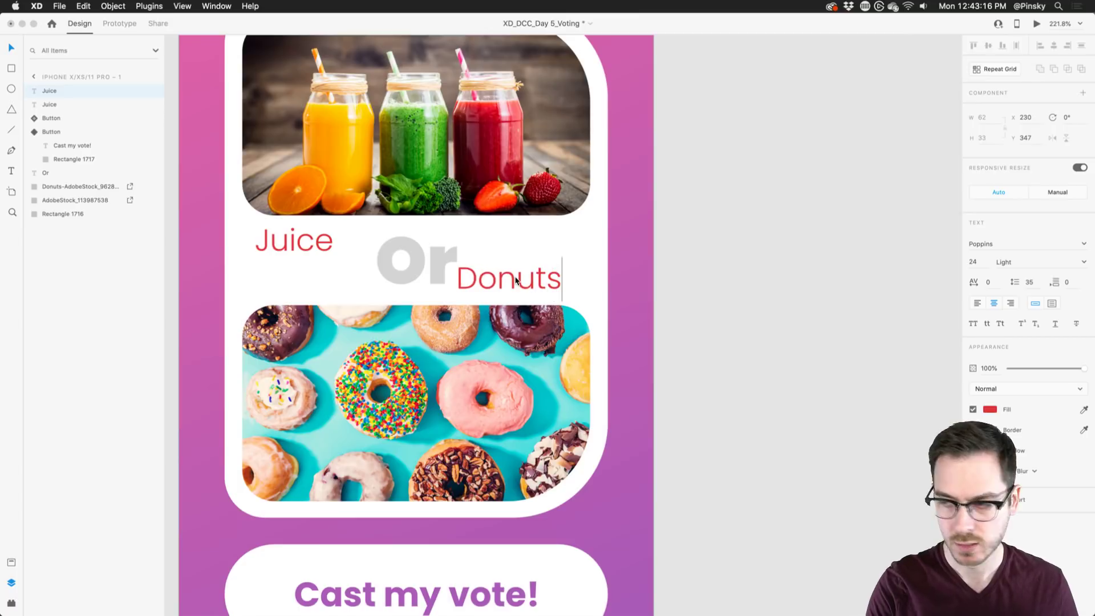
key("Escape")
key("super+shift+r")
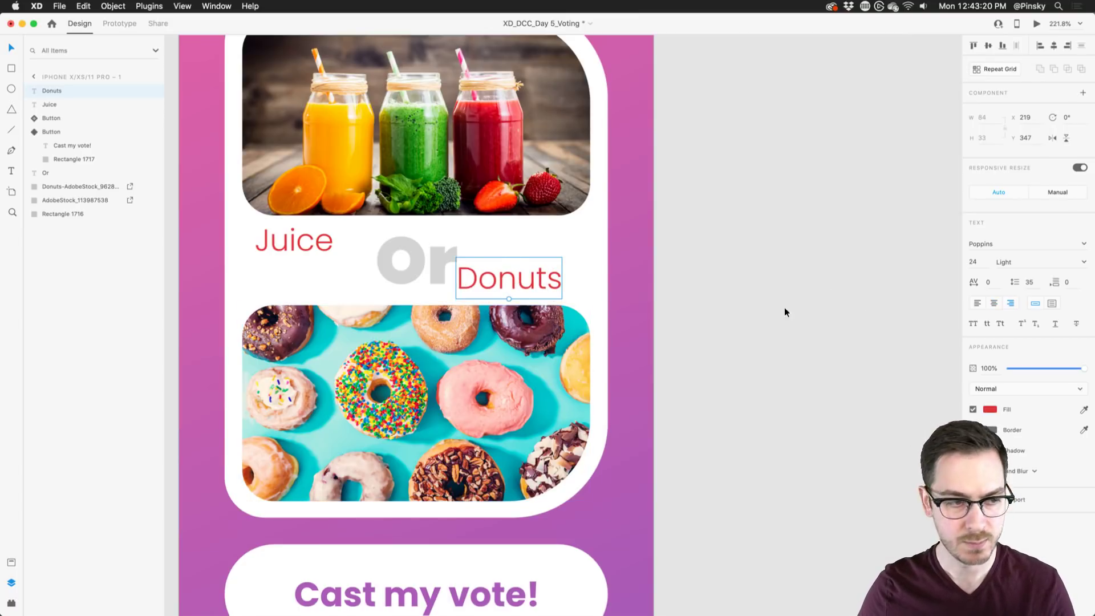
Colour the "Donuts" text with the turquoise sampled from the donuts image background, shifted to a more saturated blue.
key("i")
left_click(498, 349)
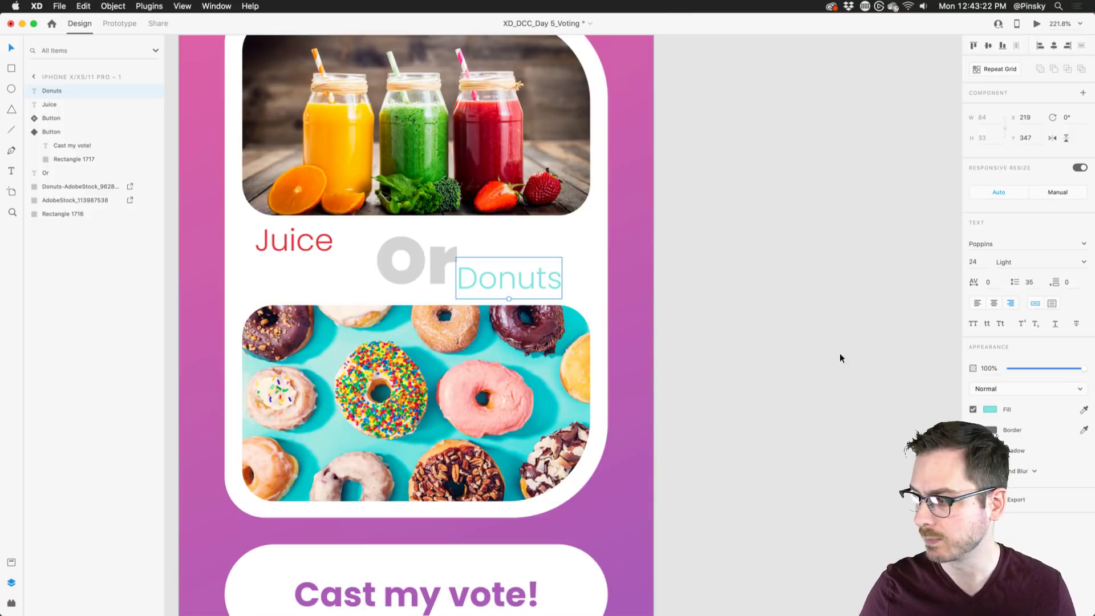
left_click(989, 409)
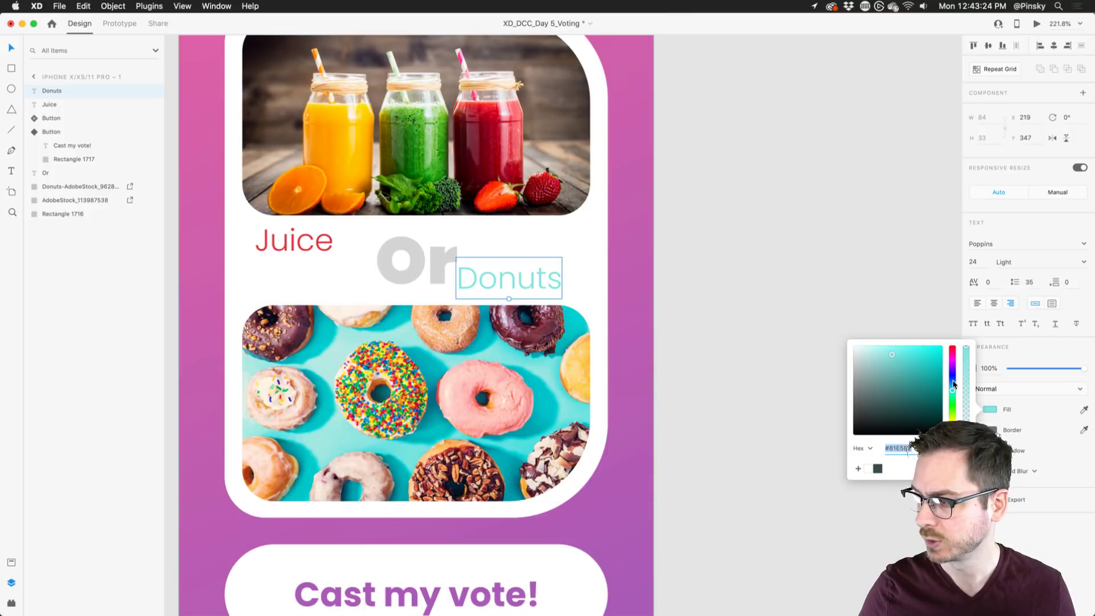
left_click(952, 383)
left_click(898, 354)
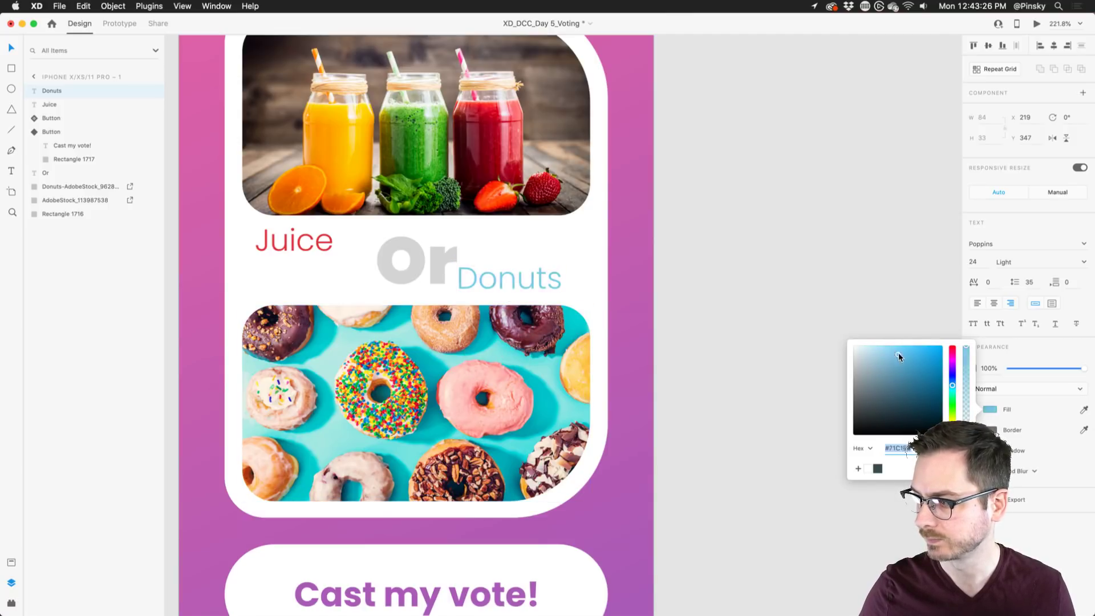
left_click_drag(898, 354, 908, 355)
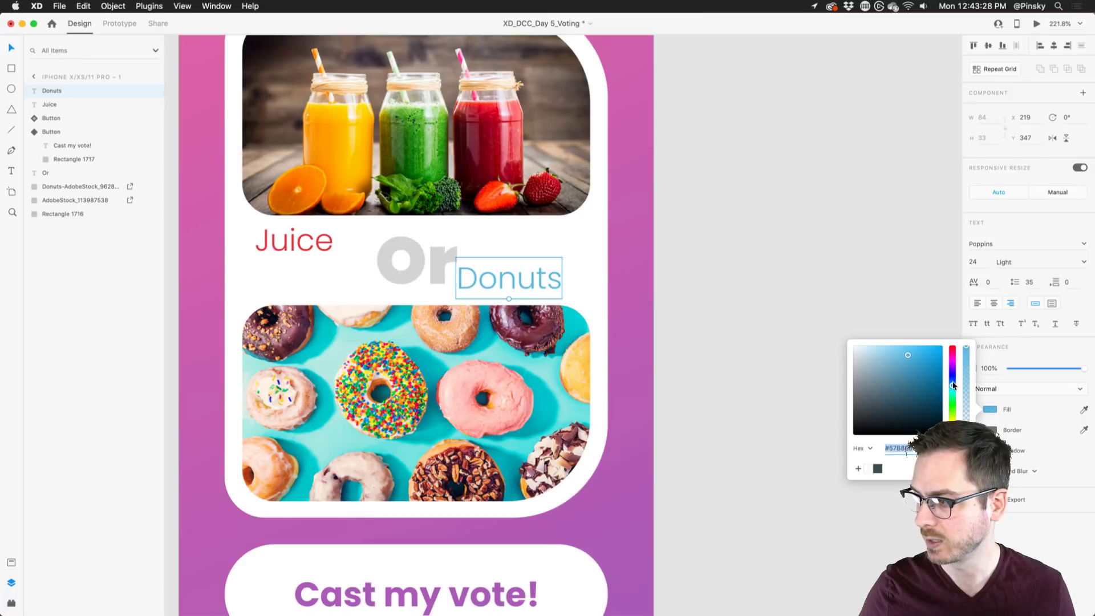
left_click_drag(952, 386, 953, 386)
Move "Donuts" to X 224, Y 350, and distribute "Juice", "Or" and "Donuts" evenly across the card horizontally.
left_click_drag(523, 278, 530, 289)
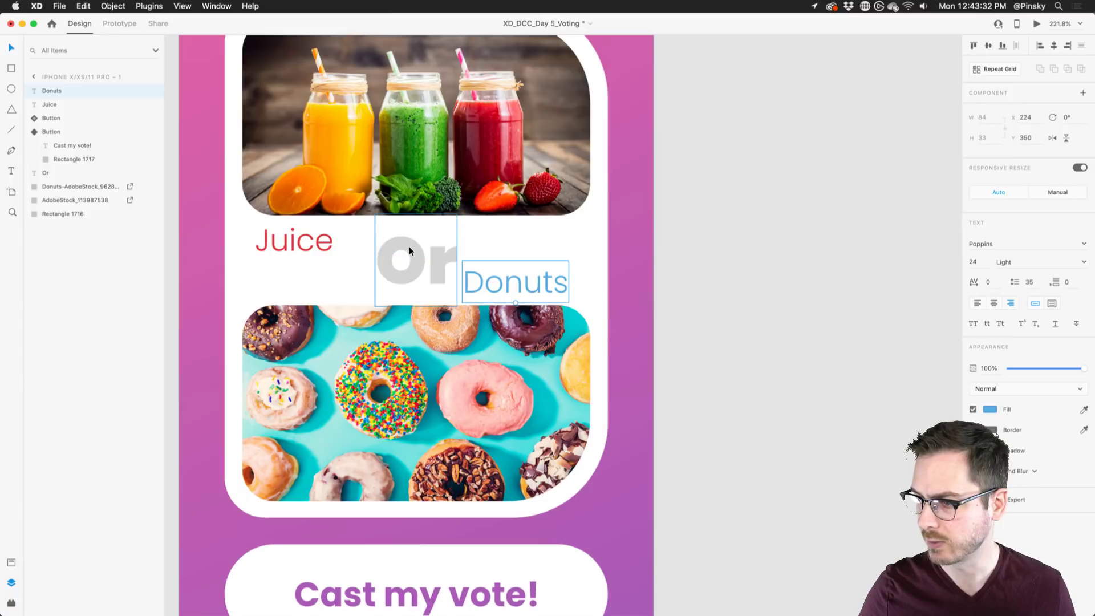
left_click_drag(411, 249, 391, 249)
left_click(285, 236)
left_click(395, 260, "shift")
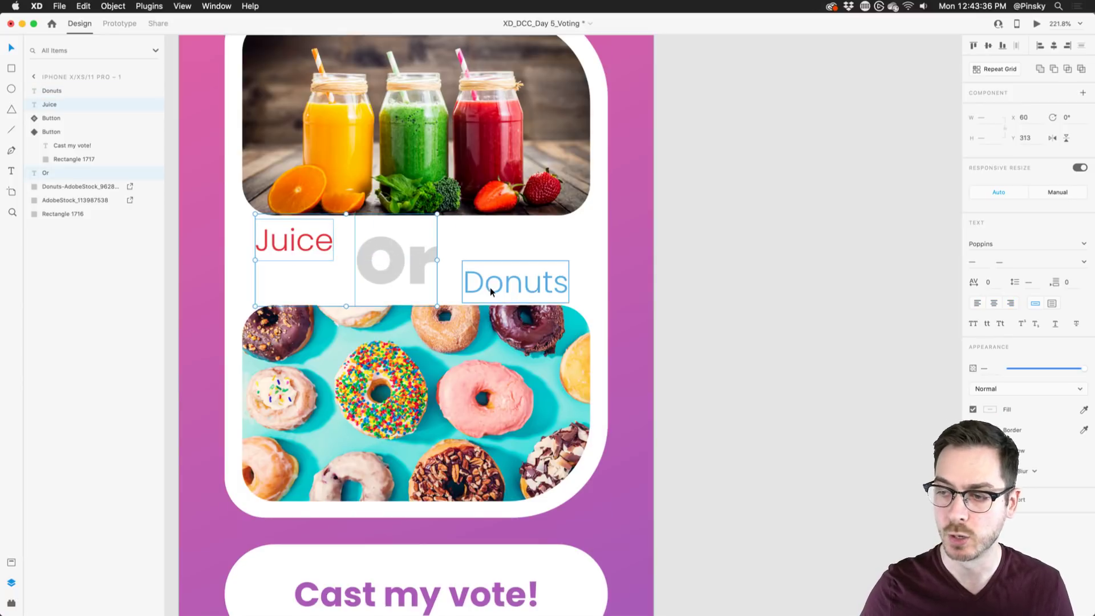
left_click(491, 285, "shift")
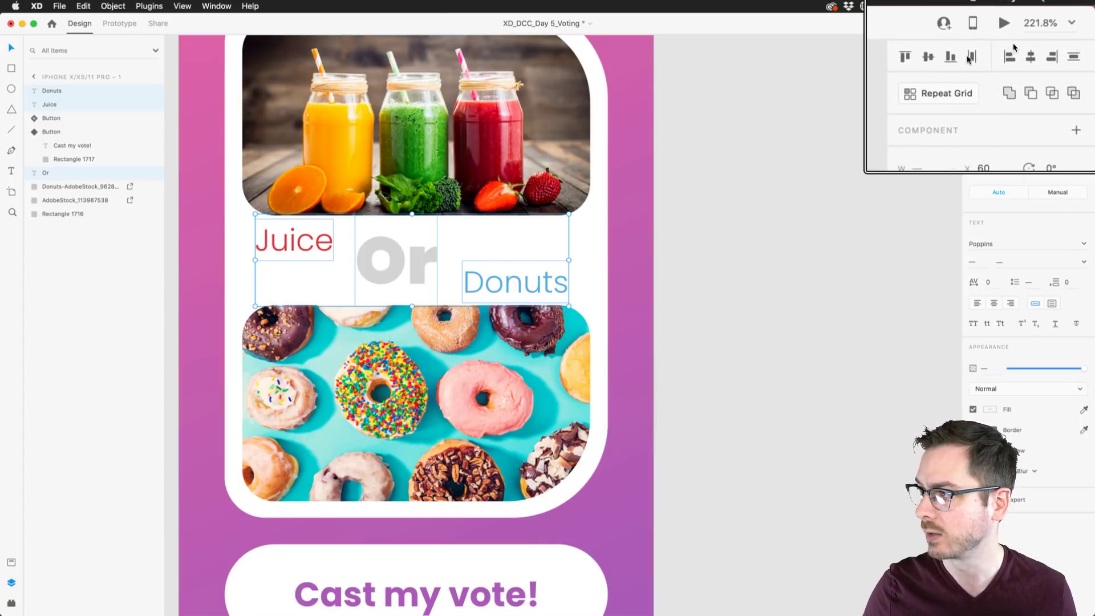
left_click(971, 57)
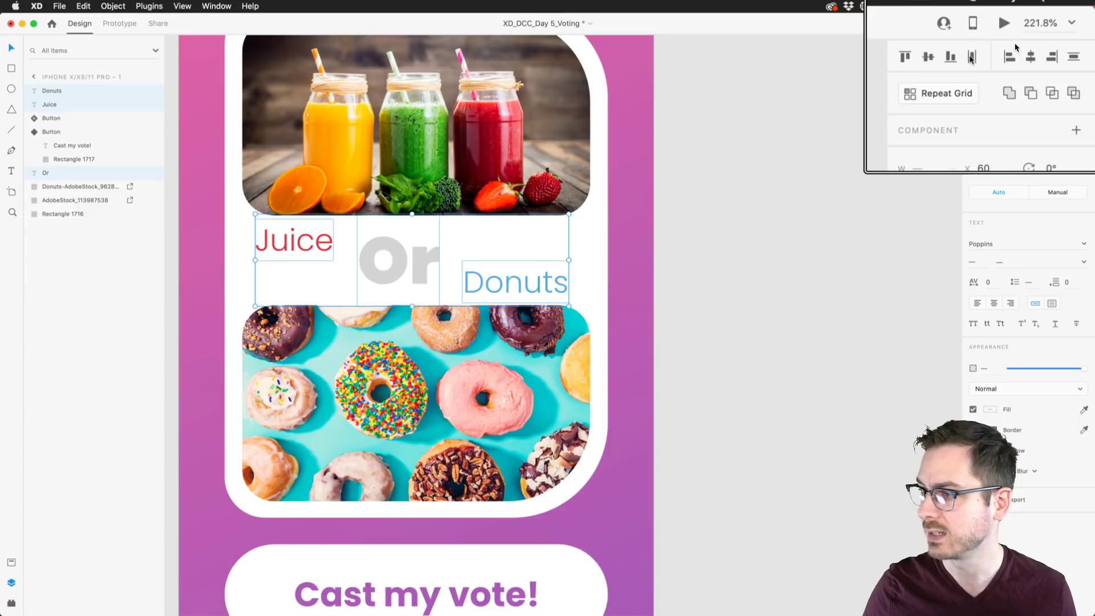
left_click(657, 259)
Make one component from the juice and donuts images and the "Juice" and "Donuts" labels, leaving out "Or".
scroll(430, 228, "down", 5)
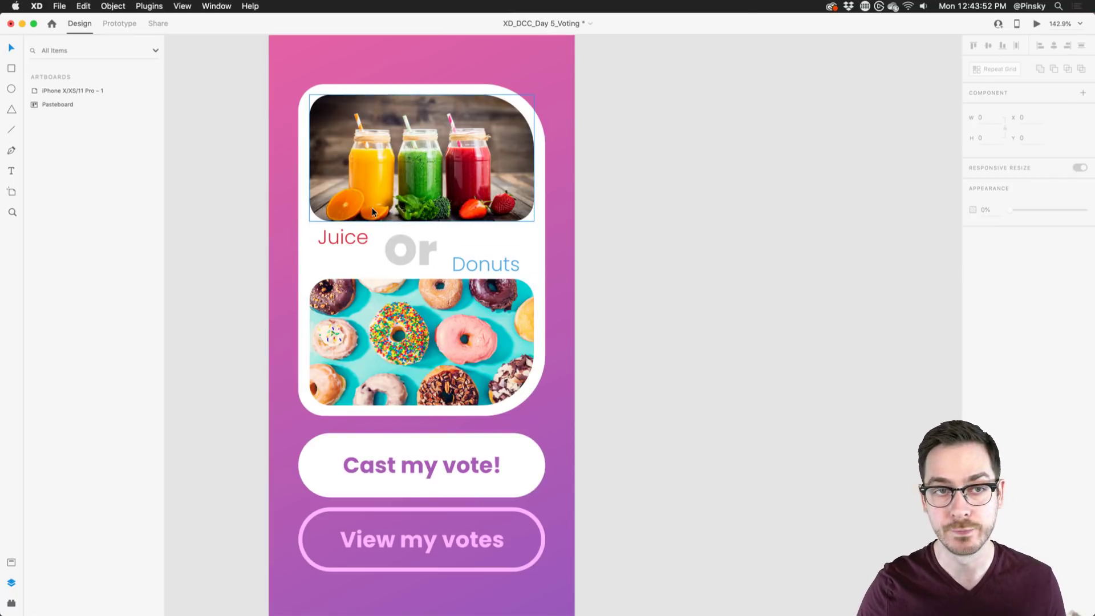
scroll(372, 208, "down", 3)
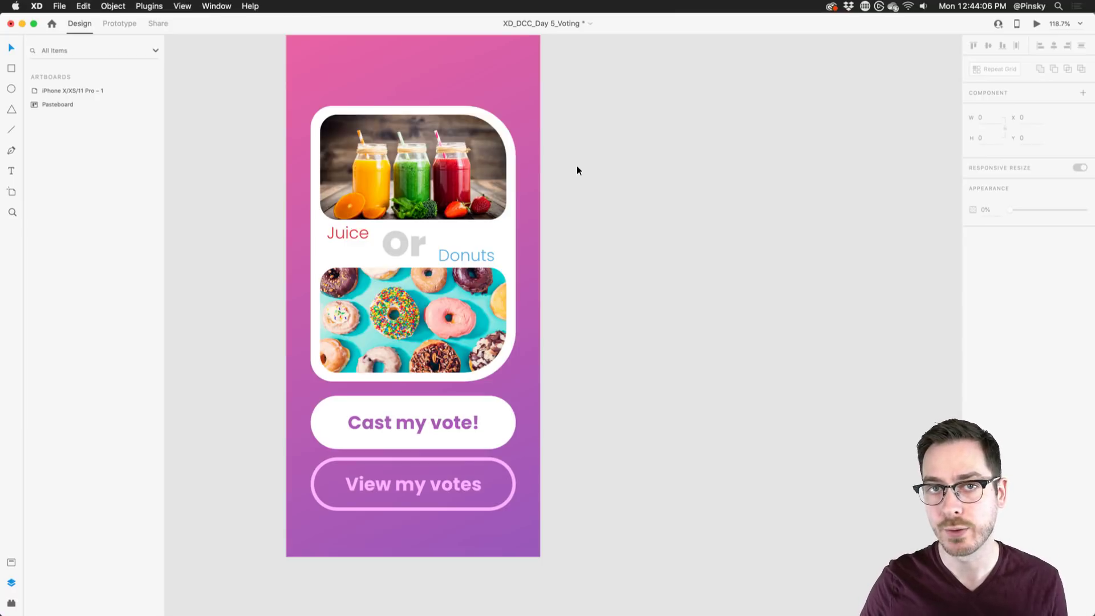
left_click(405, 169)
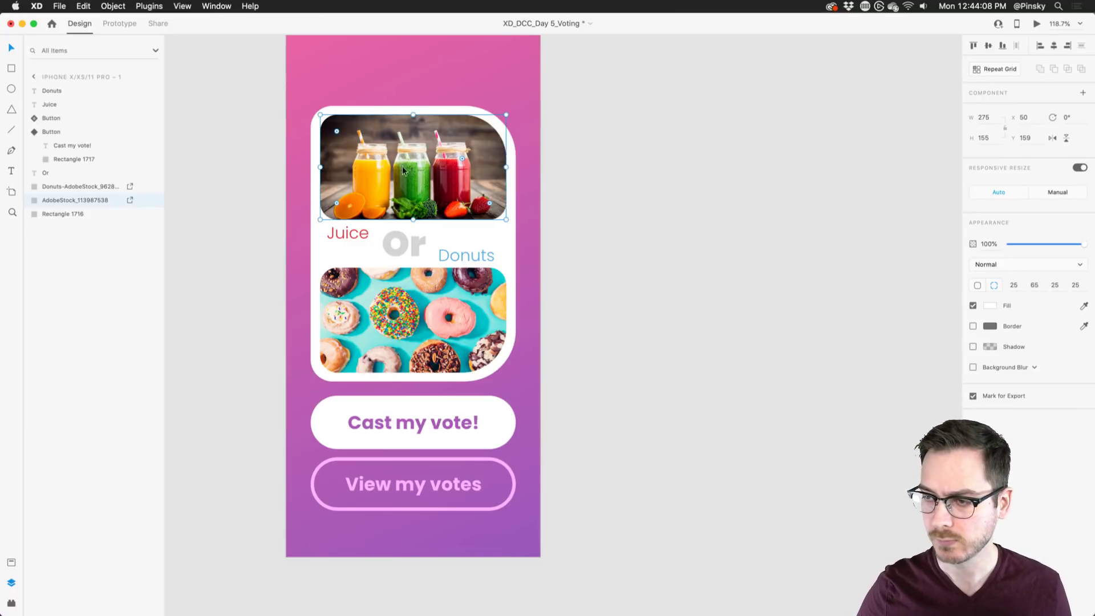
left_click(351, 234, "shift")
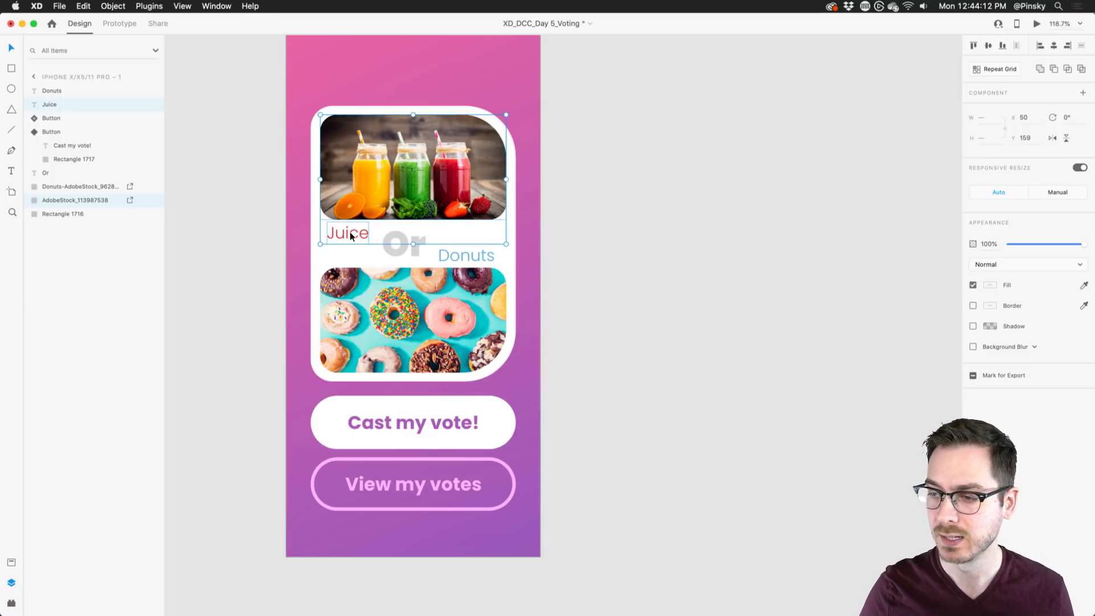
left_click(463, 250, "shift")
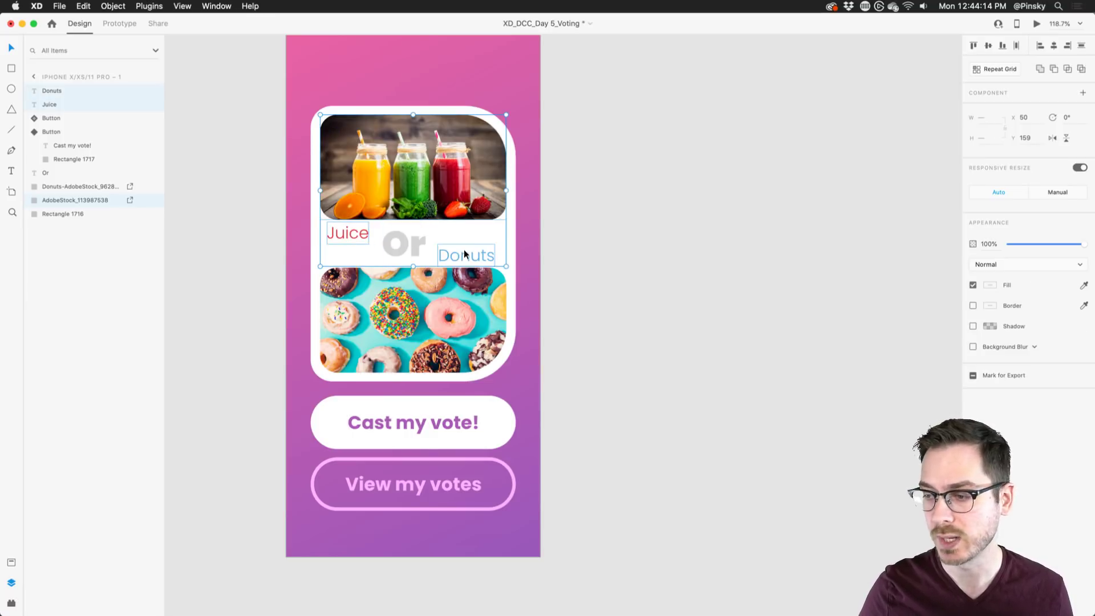
left_click(381, 310, "shift")
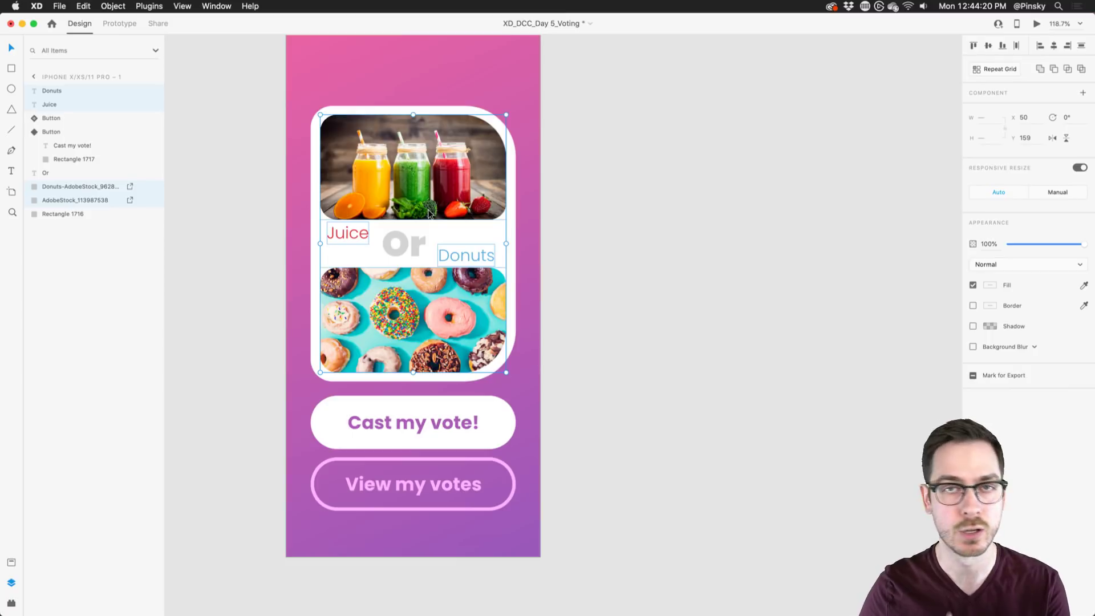
left_click_drag(427, 214, 410, 143)
key("super+z")
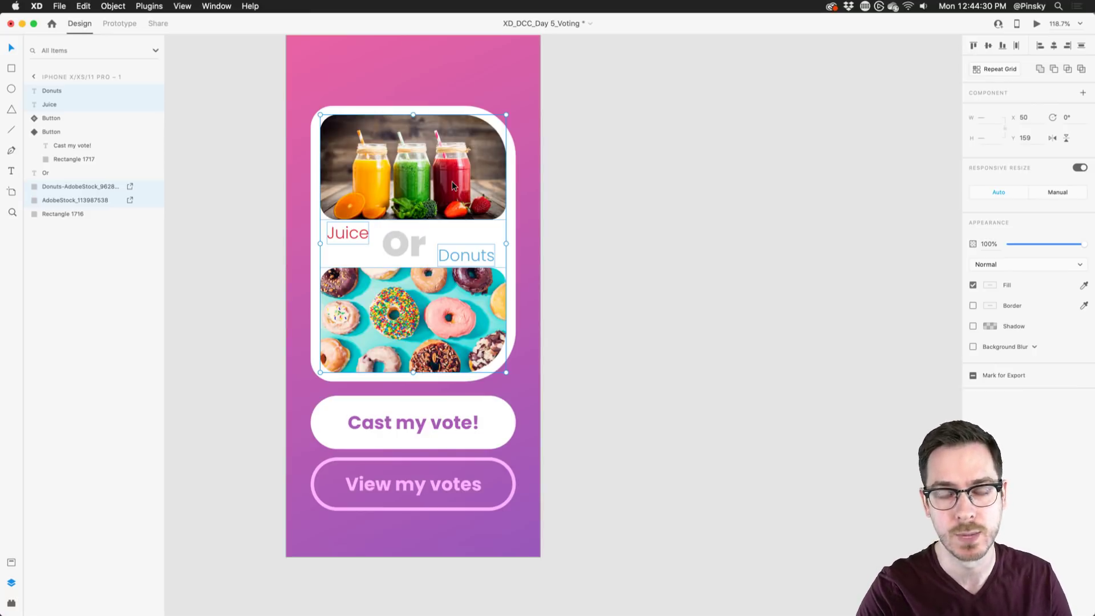
key("super+k")
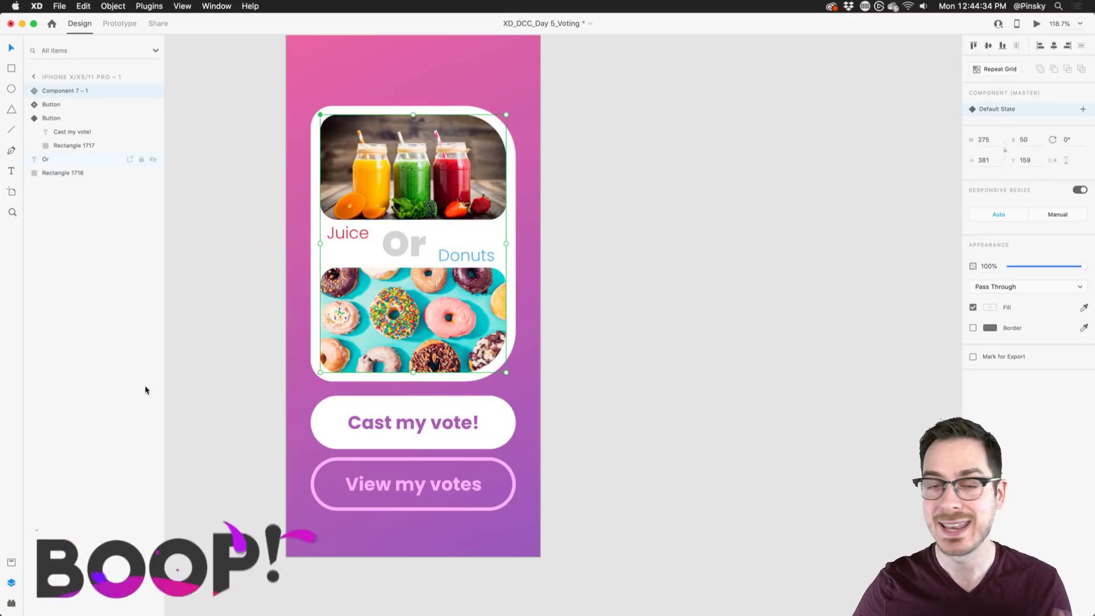
Rename the component holding the two images and their labels as "Voting" in the document assets.
left_click(11, 561)
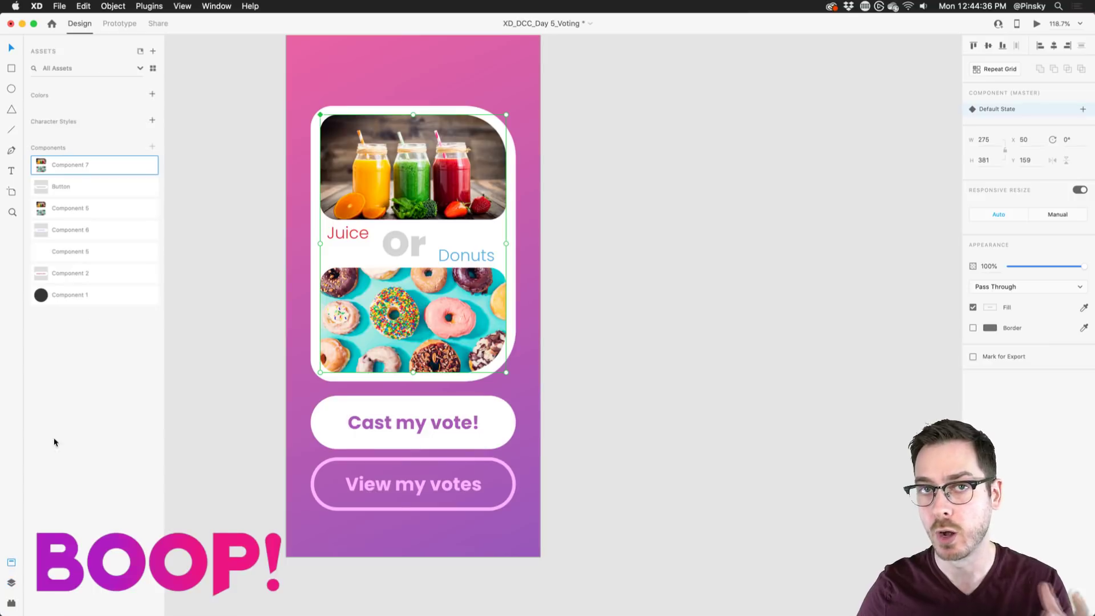
double_click(65, 166)
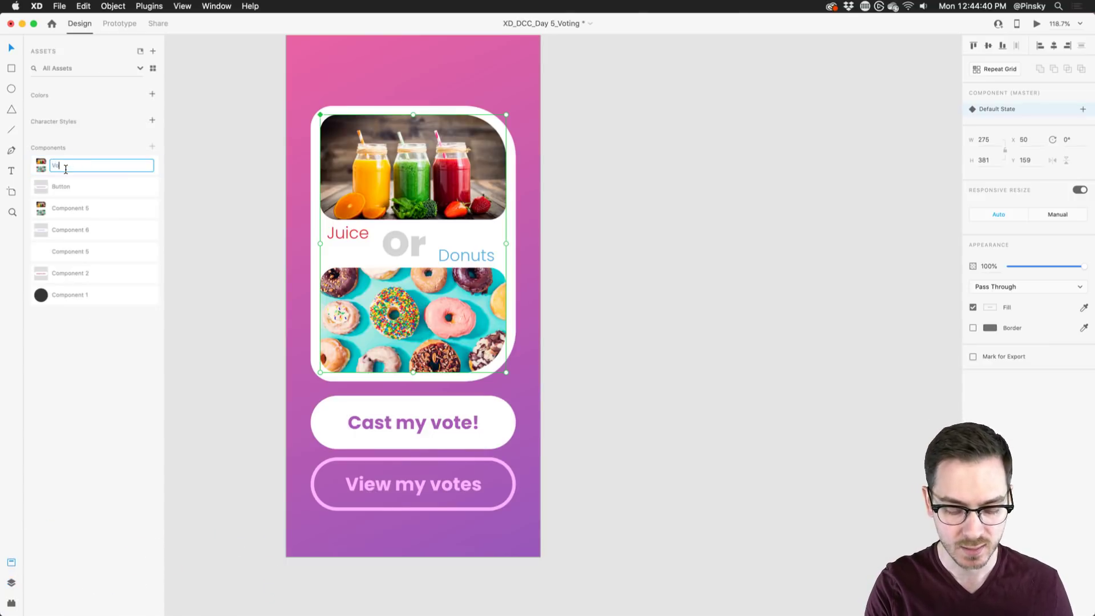
key("Return")
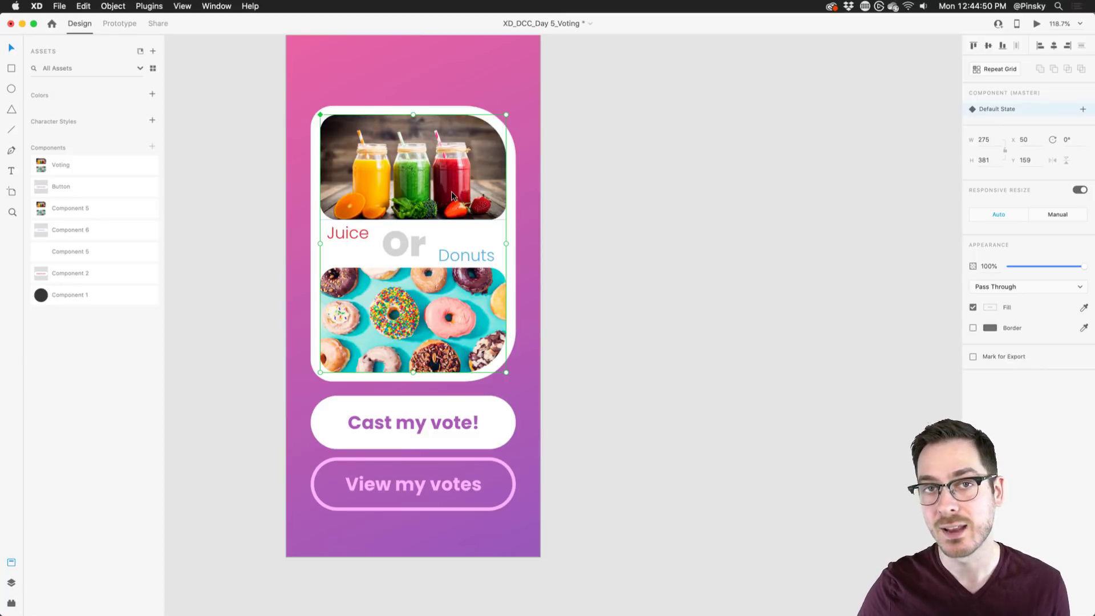
Add a new state named "Juice" to the Voting component.
left_click(1077, 107)
left_click(992, 118)
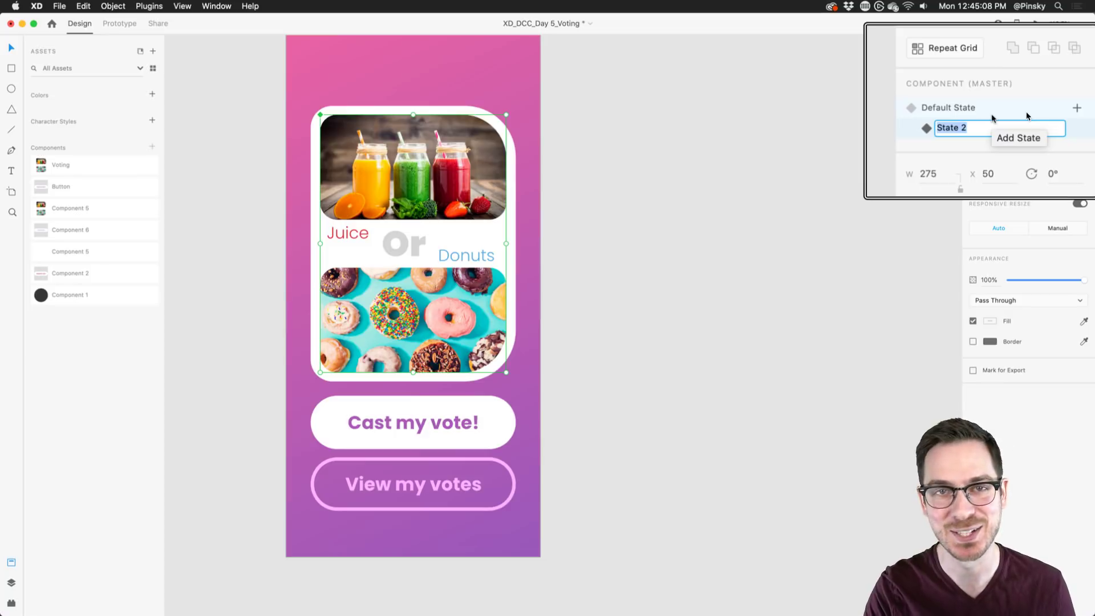
type("Juice")
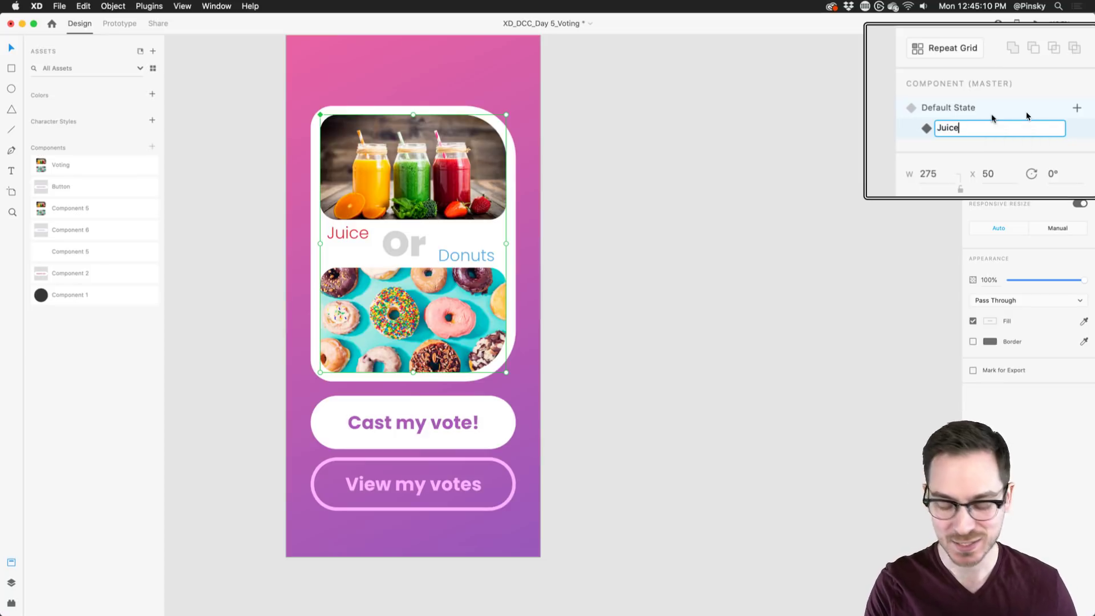
key("Return")
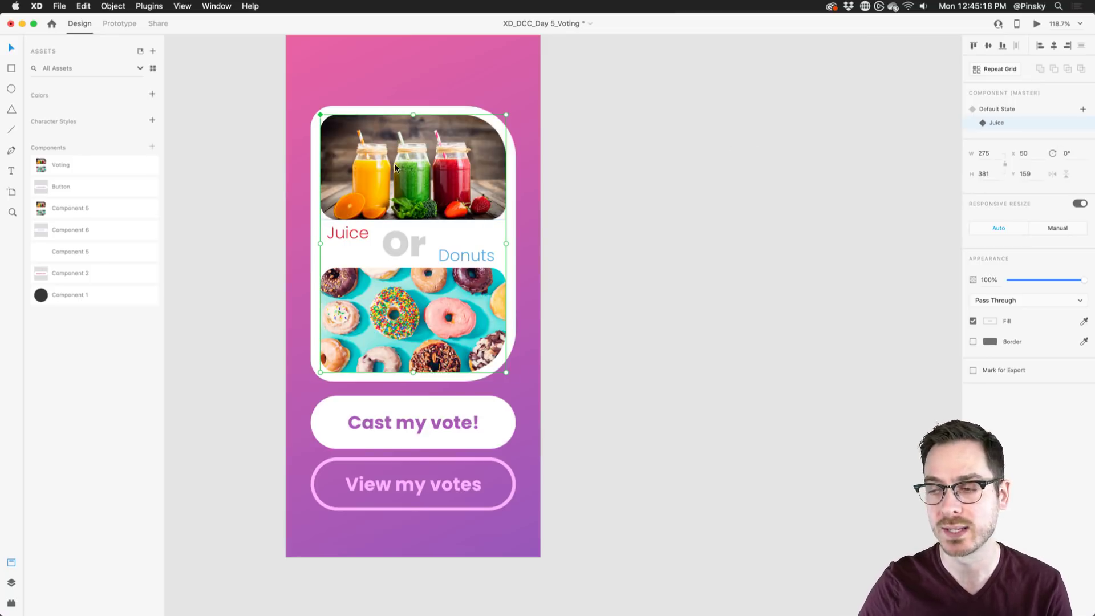
Fade the "Donuts" label and the donuts image in the Juice state by lowering their opacity.
double_click(464, 251)
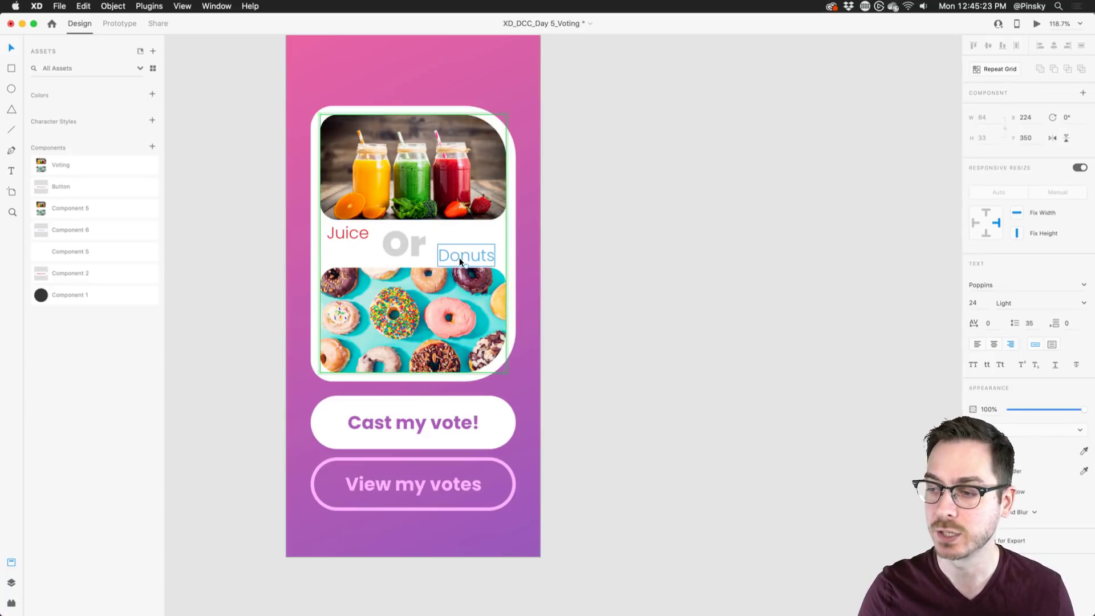
left_click(436, 295, "shift")
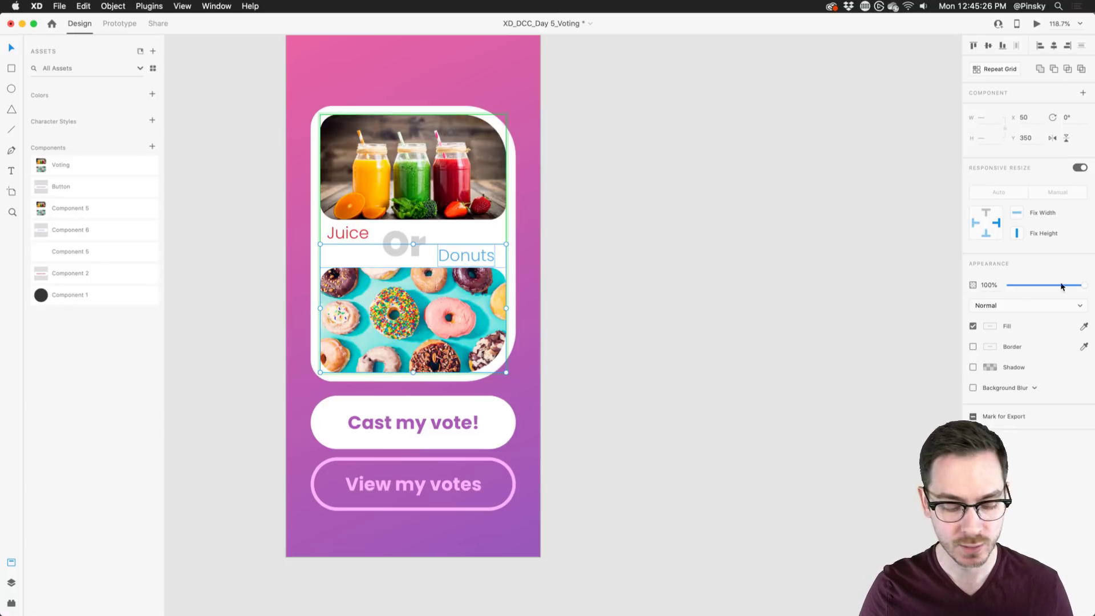
left_click_drag(1071, 285, 1041, 286)
key("Escape")
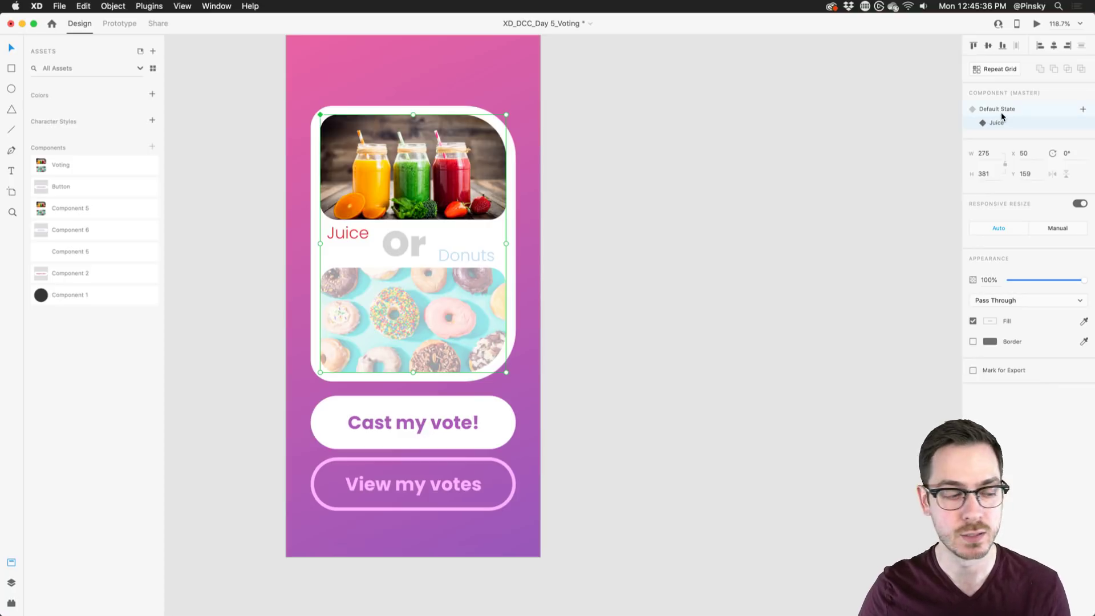
Add a new state named "Donut" to the Voting component, based on its default state.
left_click(1024, 108)
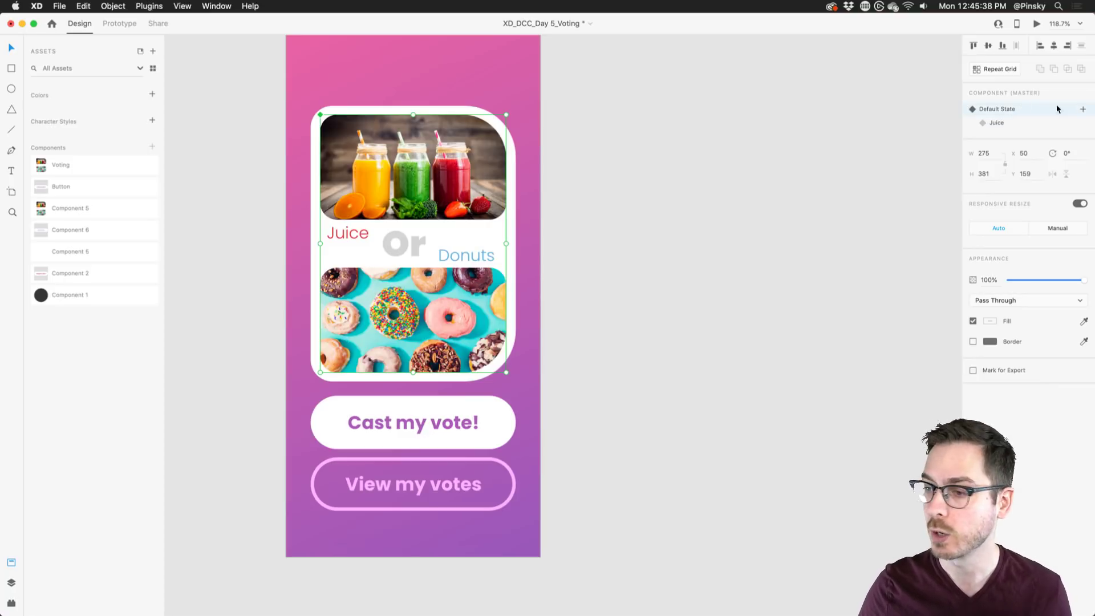
left_click(1083, 109)
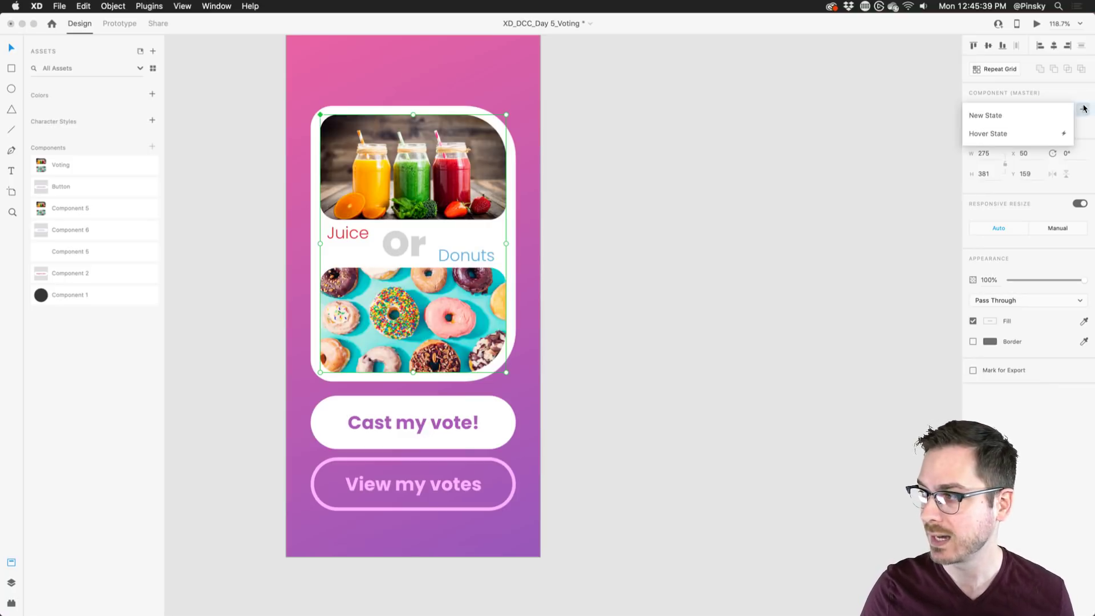
left_click(1025, 116)
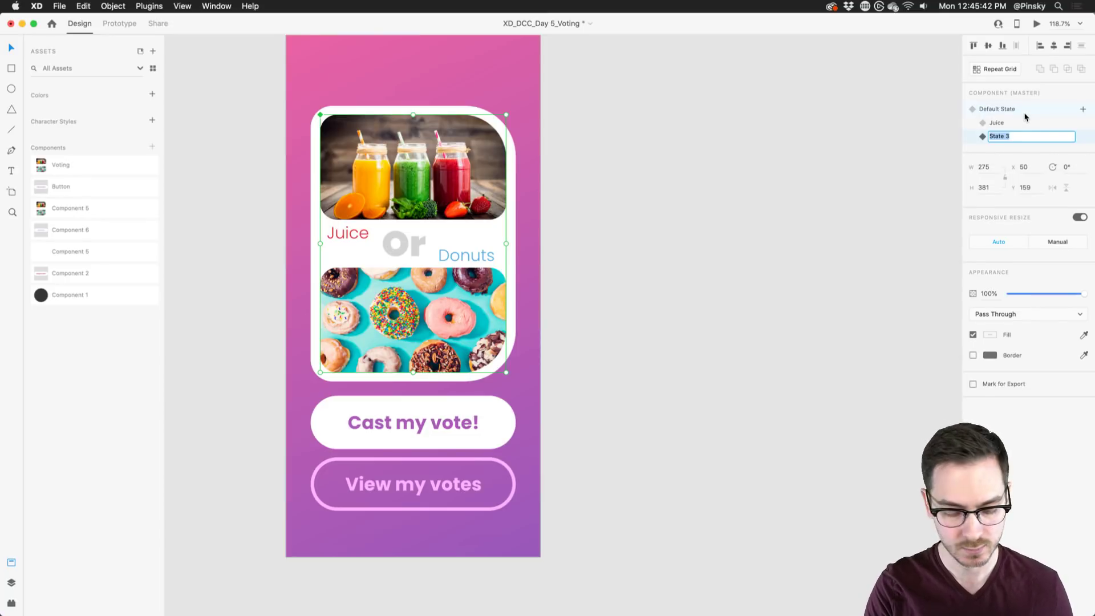
type("Donut")
key("Return")
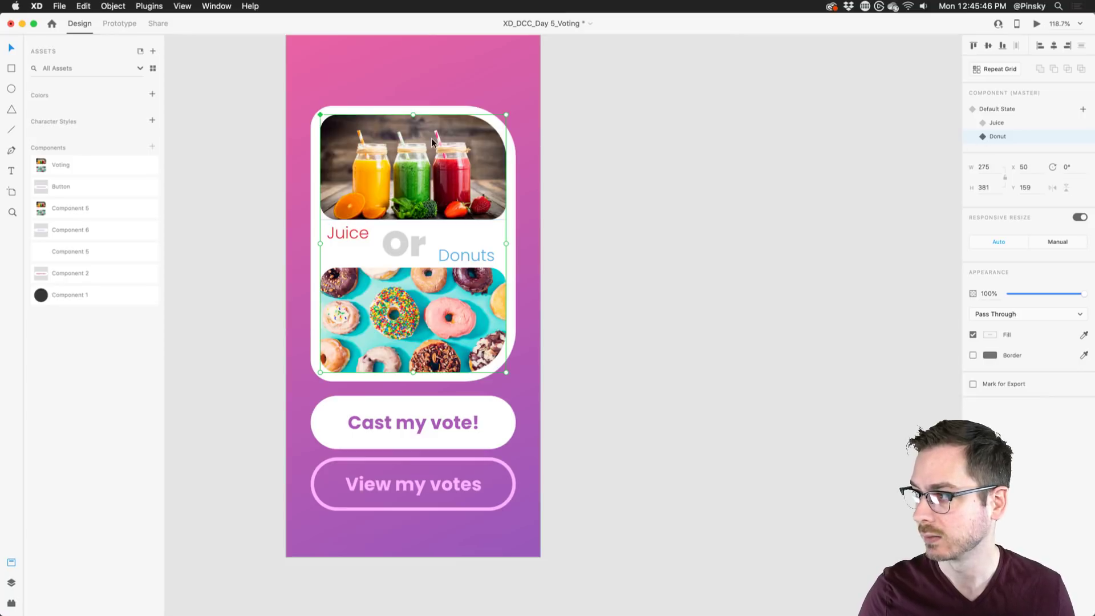
Fade the juice image and the "Juice" label in the Donut state to 40% opacity.
double_click(418, 181)
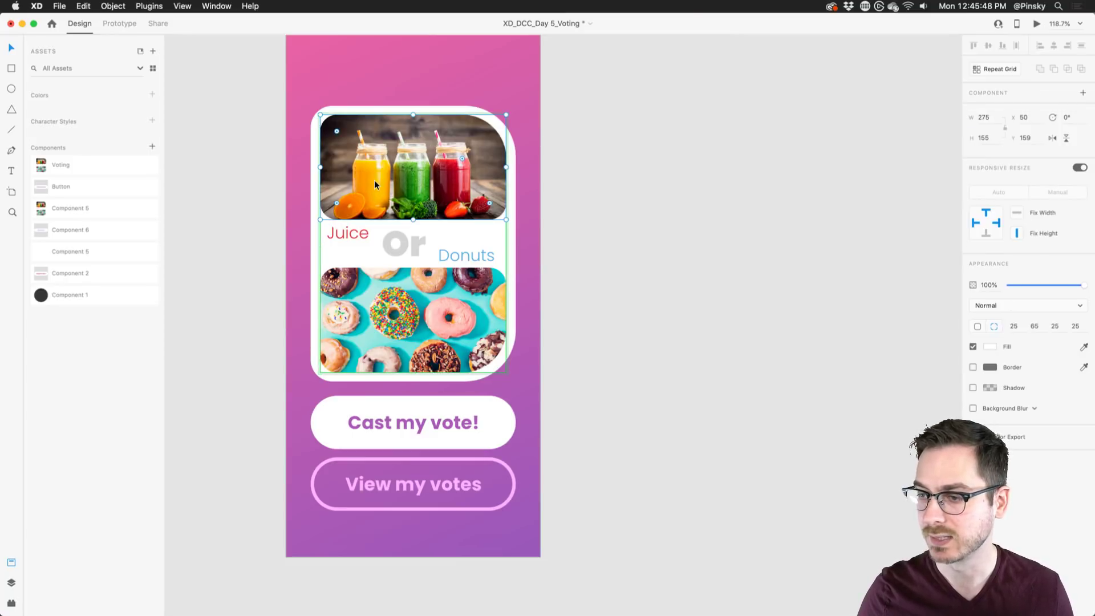
left_click(347, 236, "shift")
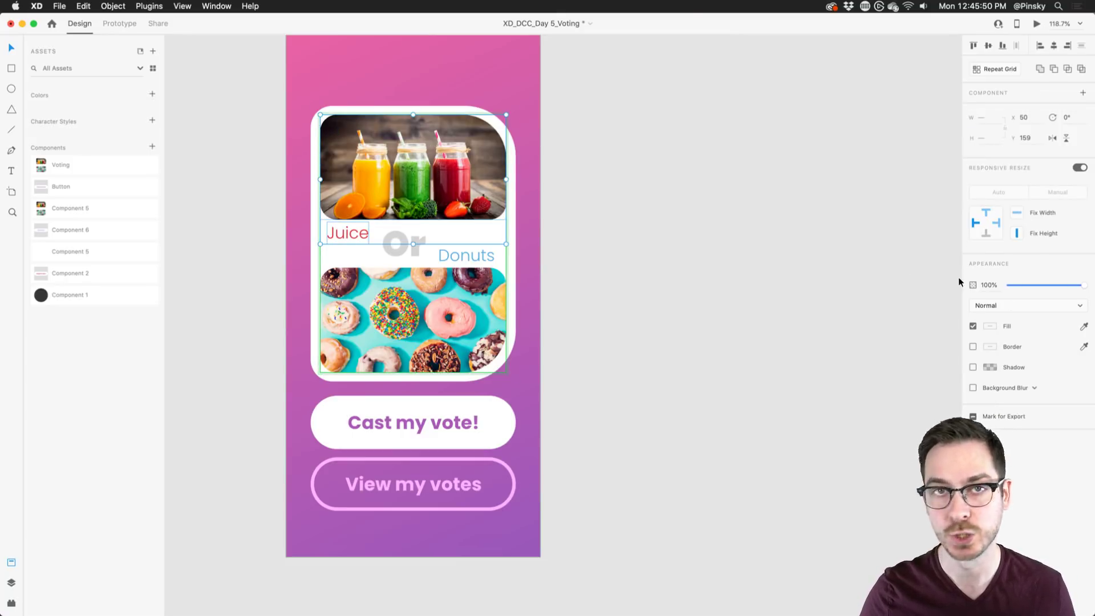
key("4")
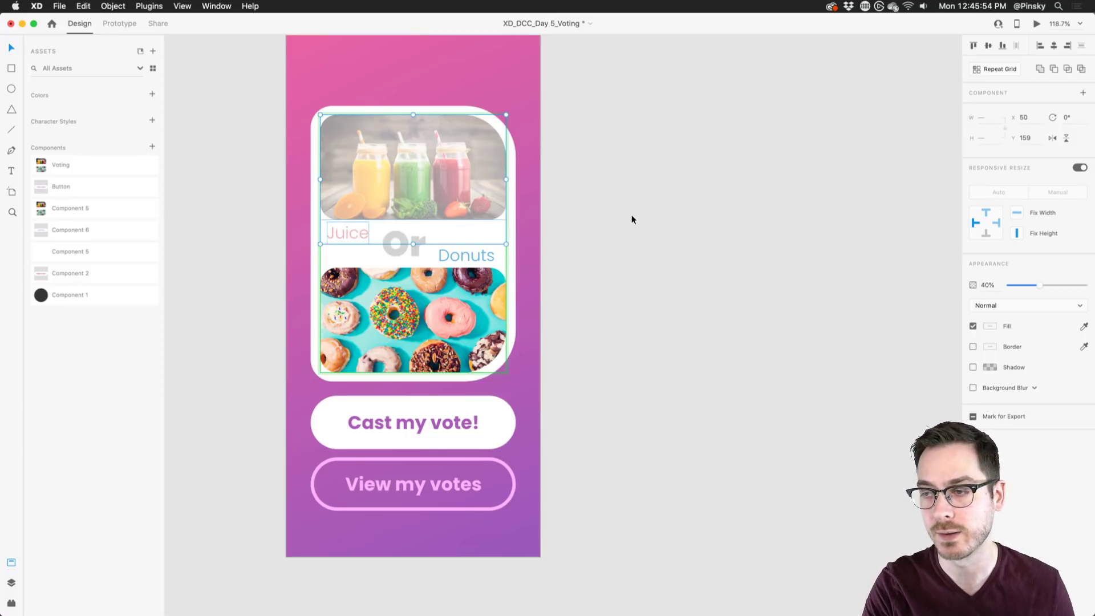
key("Escape")
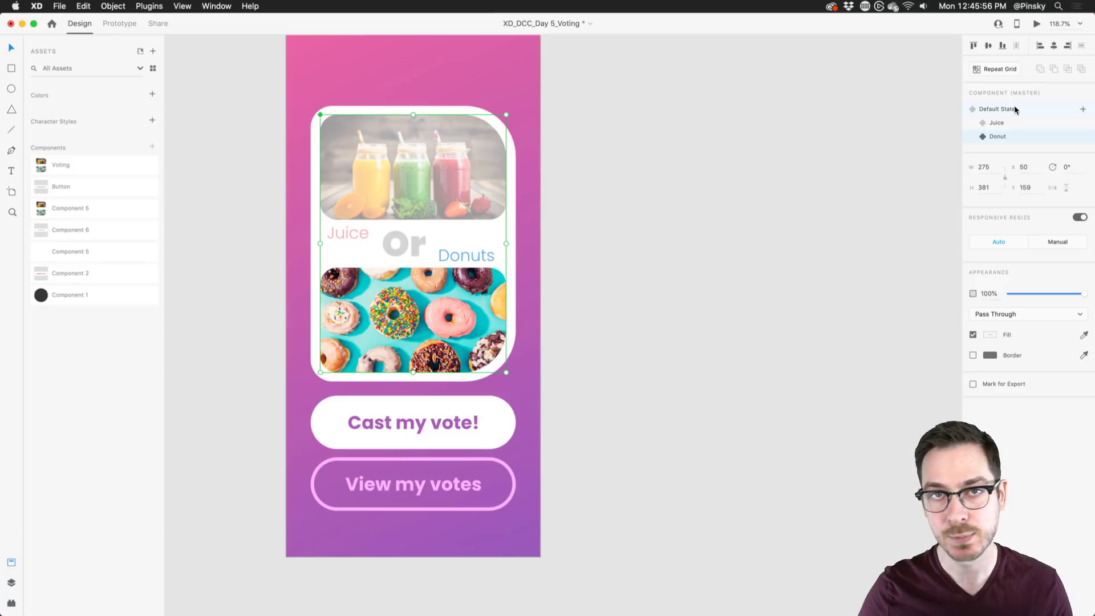
Compare the Voting component's Juice and Donut states, finishing on the default state.
left_click(1014, 107)
left_click(1009, 122)
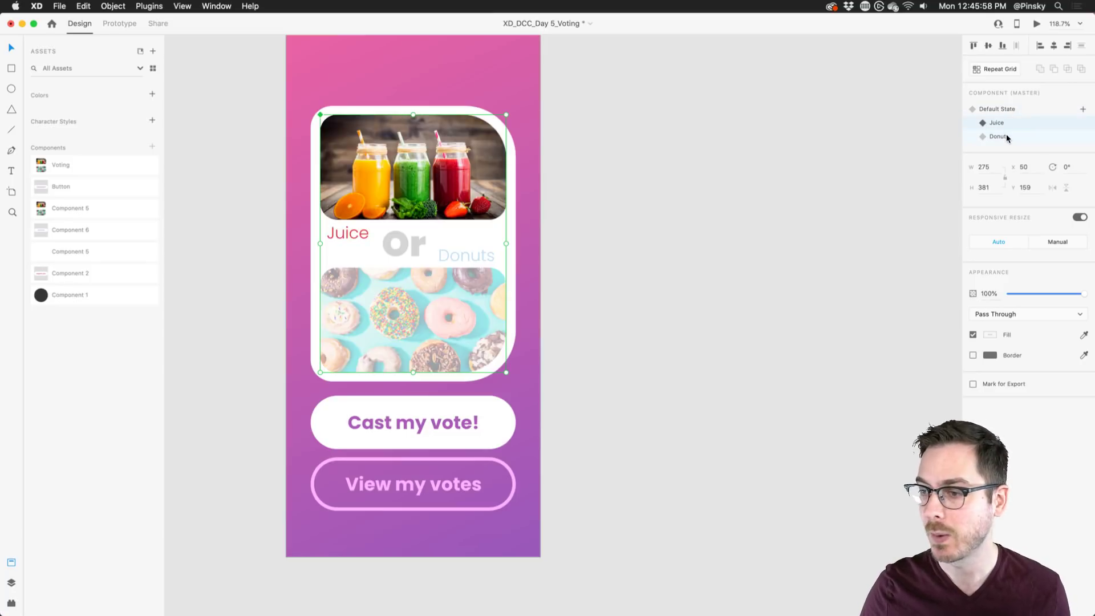
left_click(1007, 137)
left_click(1006, 123)
left_click(1005, 109)
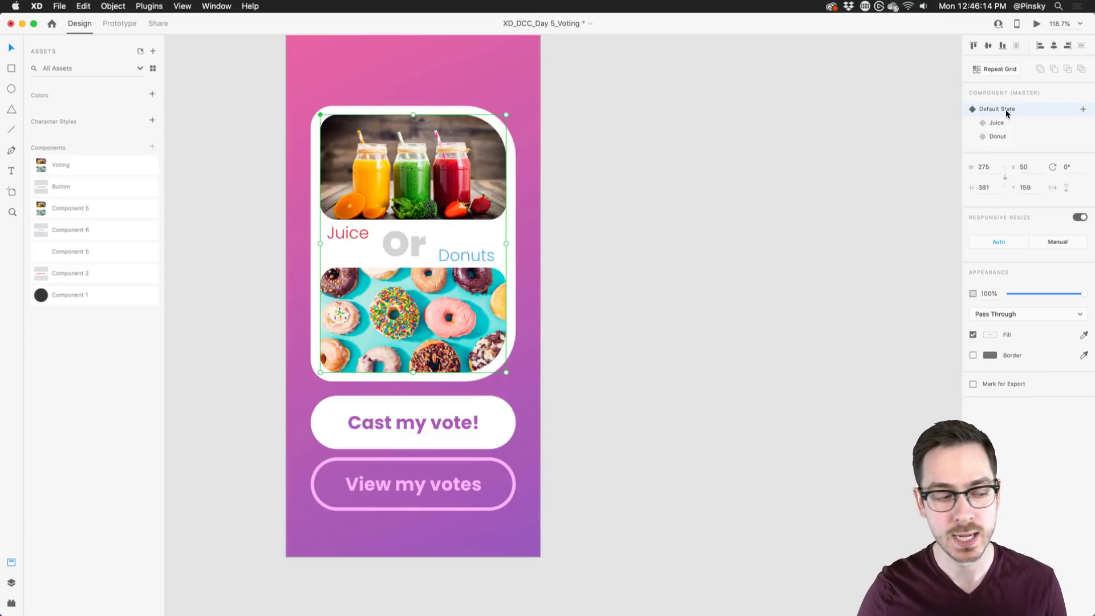
In prototype mode, add a tap interaction to the default state's juice image with the Juice state as destination.
scroll(398, 105, "left", 2)
scroll(398, 105, "up", 1)
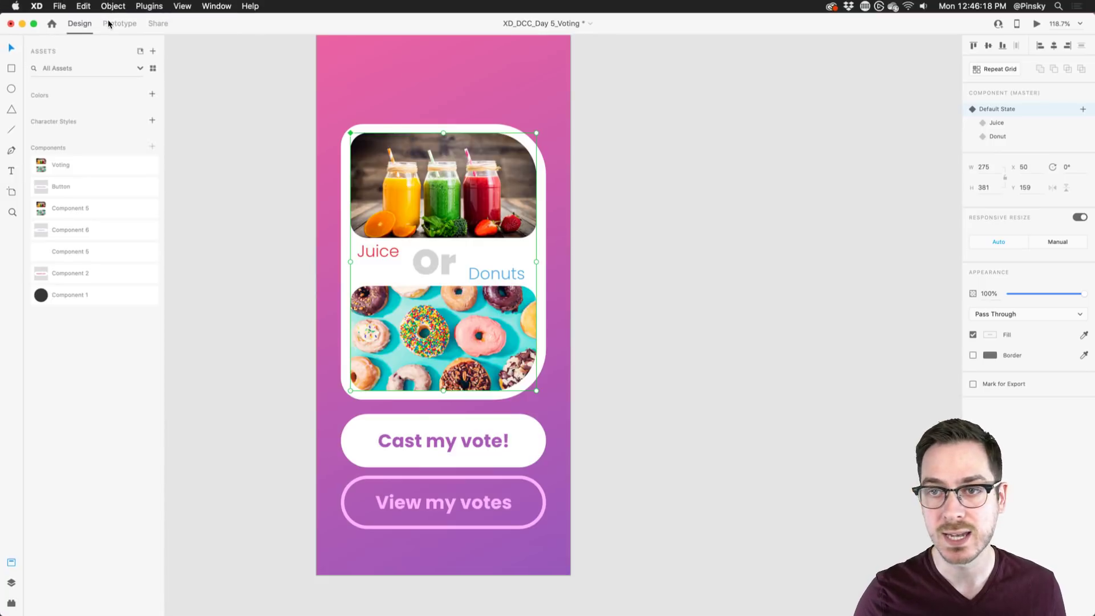
left_click(109, 22)
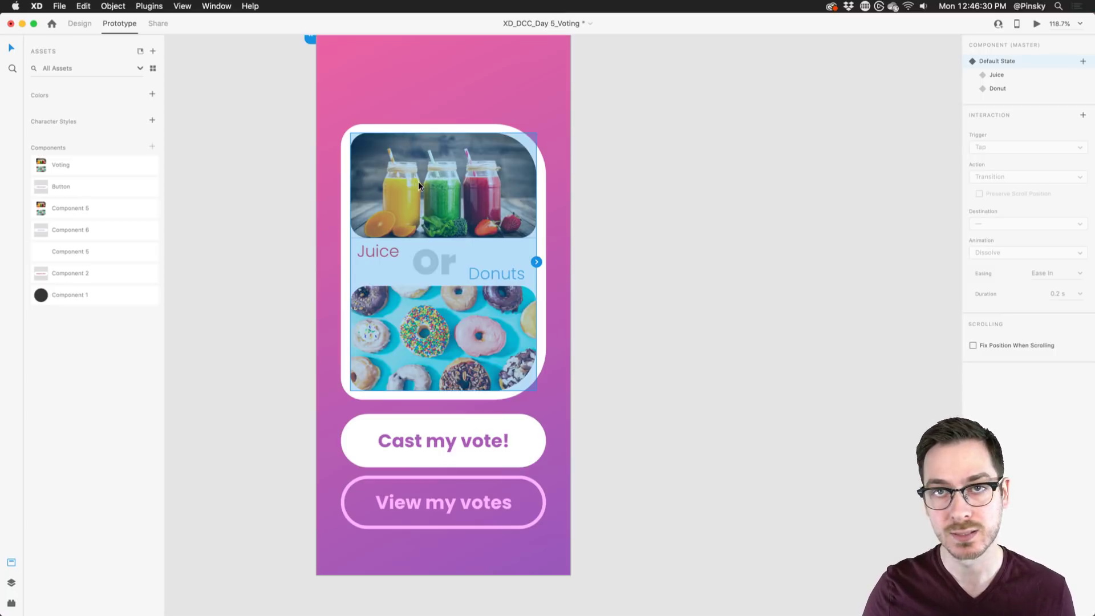
double_click(458, 184)
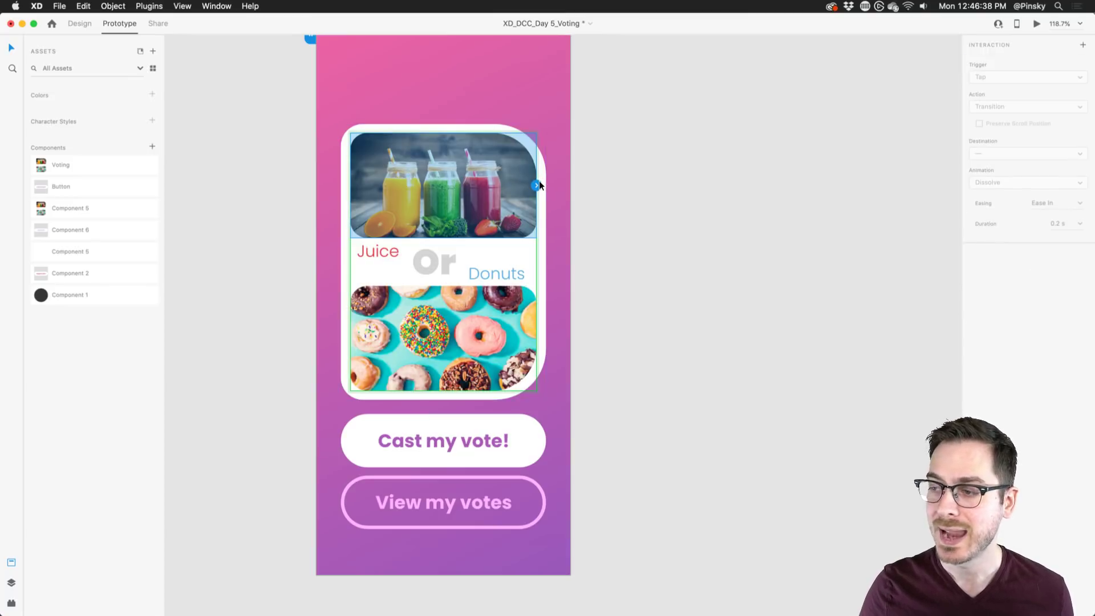
mouse_move(537, 185)
left_mouse_down()
mouse_move(596, 172)
mouse_move(761, 179)
mouse_move(539, 186)
left_mouse_up()
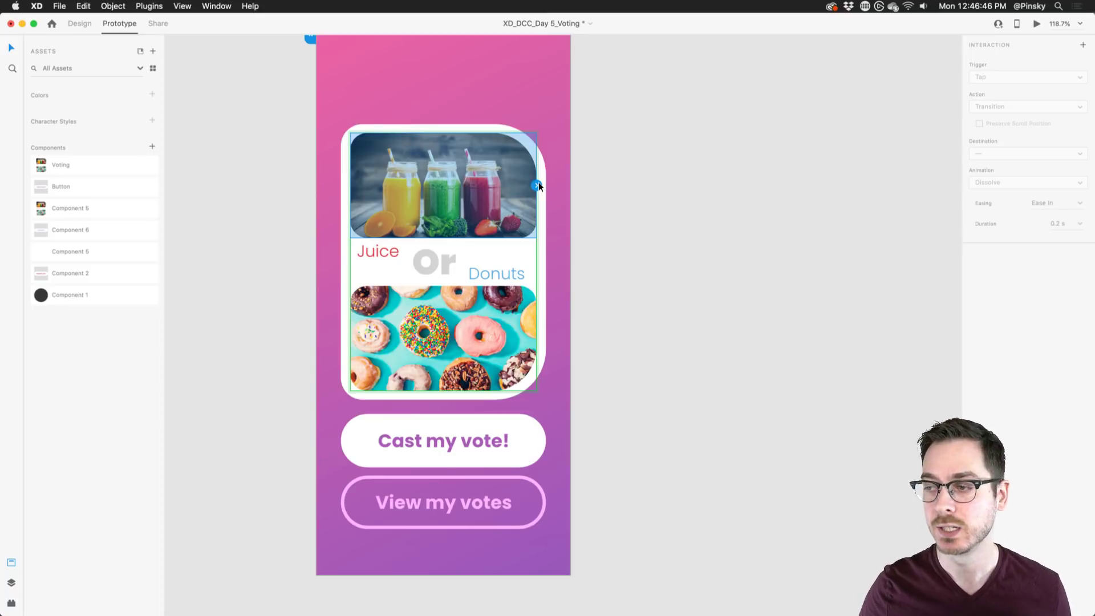
left_click_drag(539, 186, 539, 186)
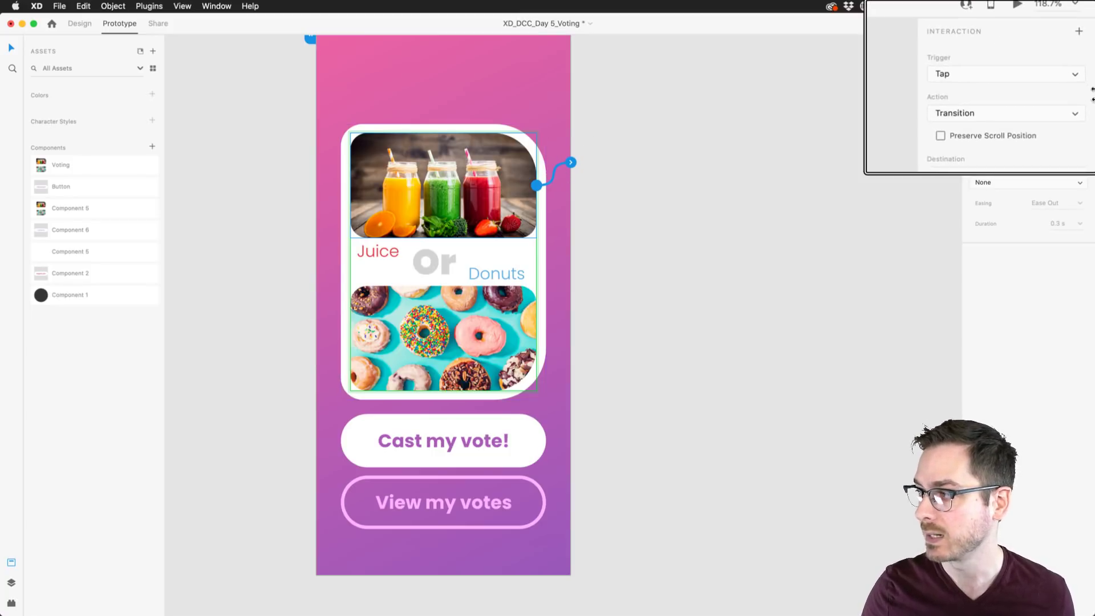
left_click(1018, 150)
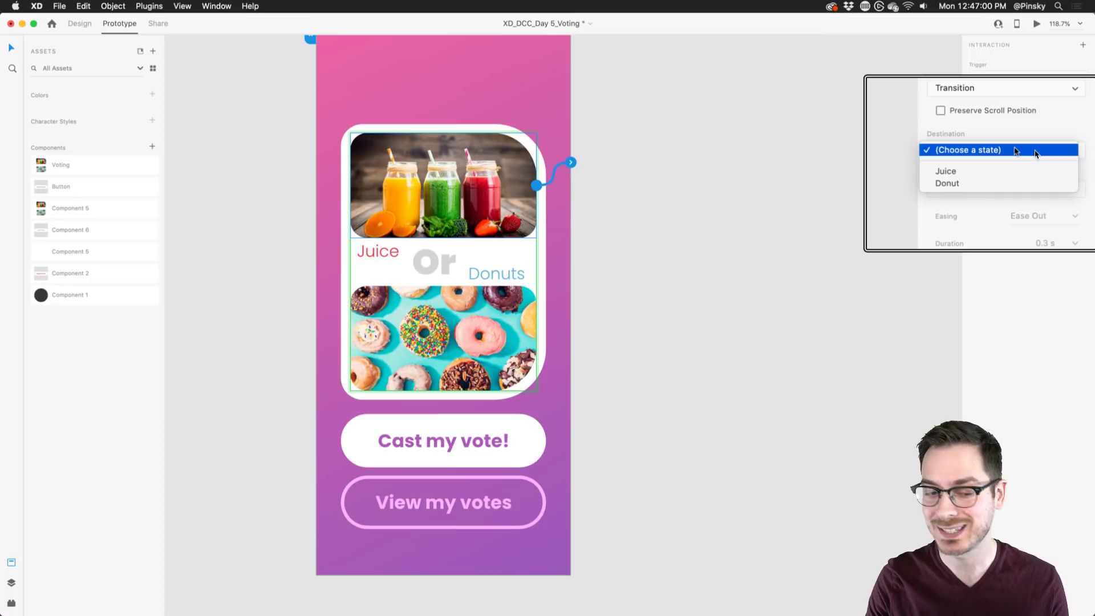
left_click(1004, 171)
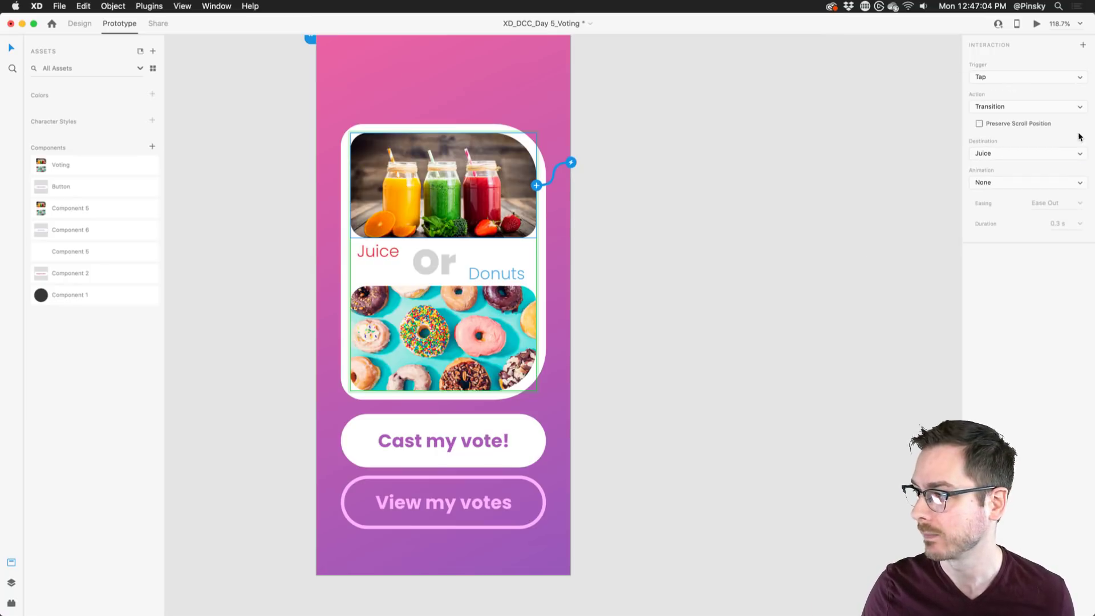
Keep the juice image's interaction on the Transition action with its animation set to None.
left_click(1080, 106)
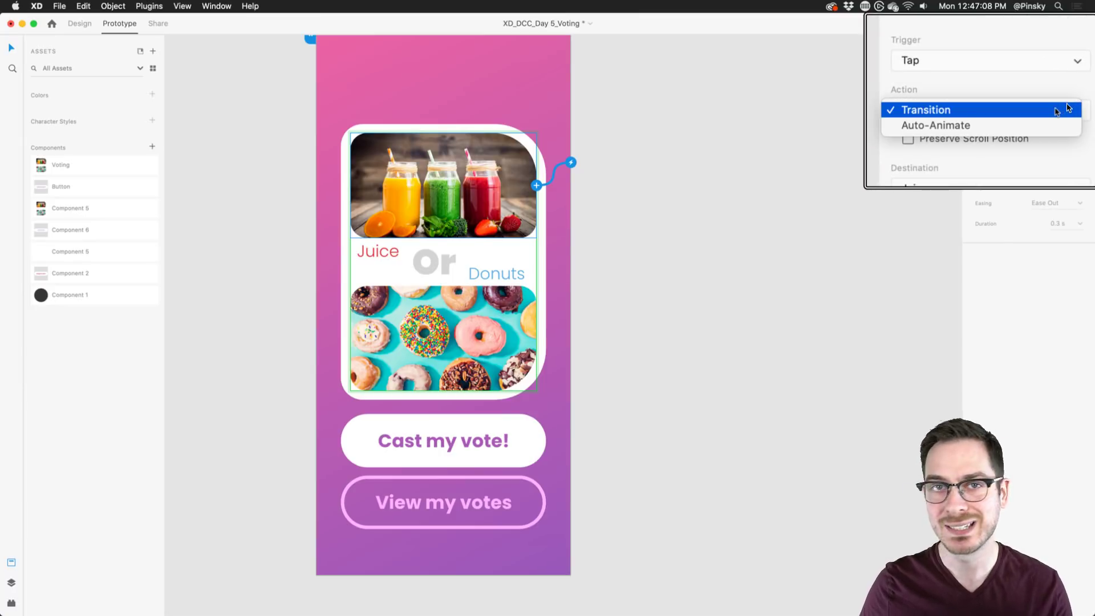
left_click(1067, 109)
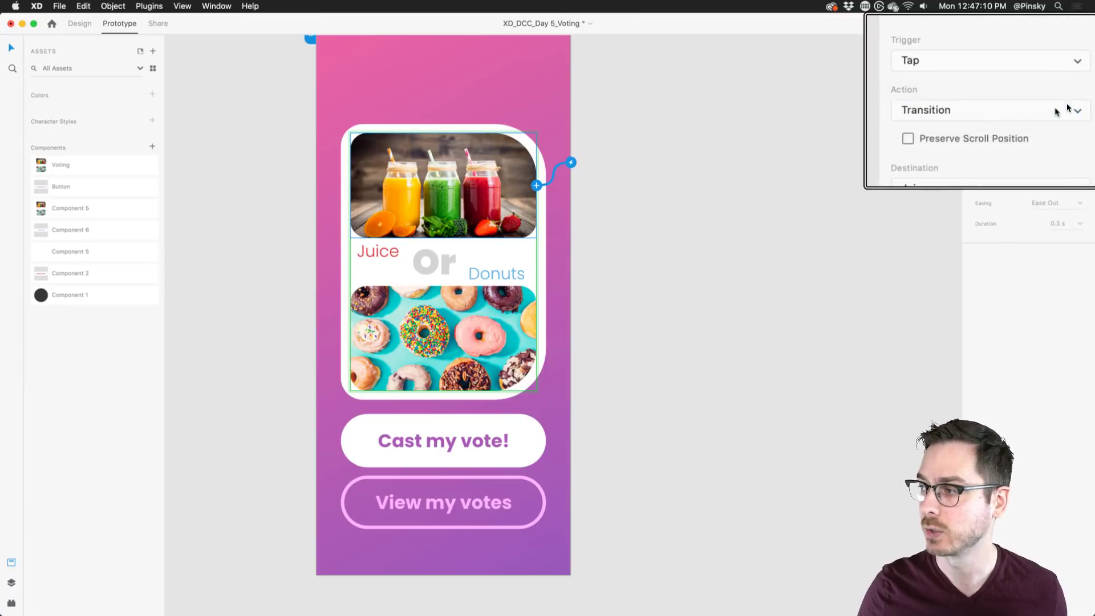
left_click(1066, 182)
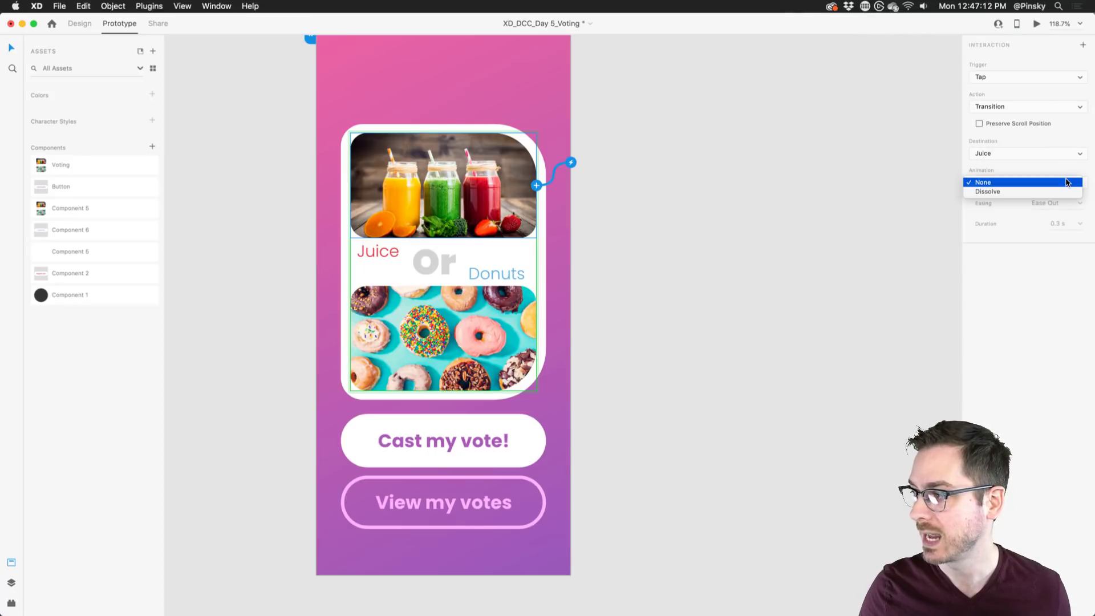
left_click(1066, 181)
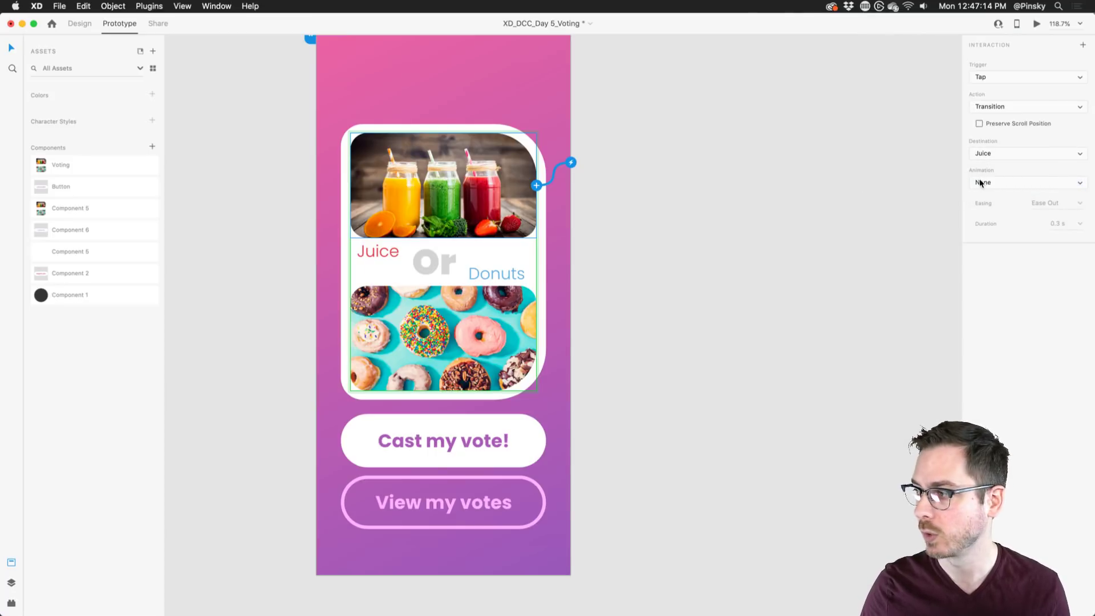
key("Escape")
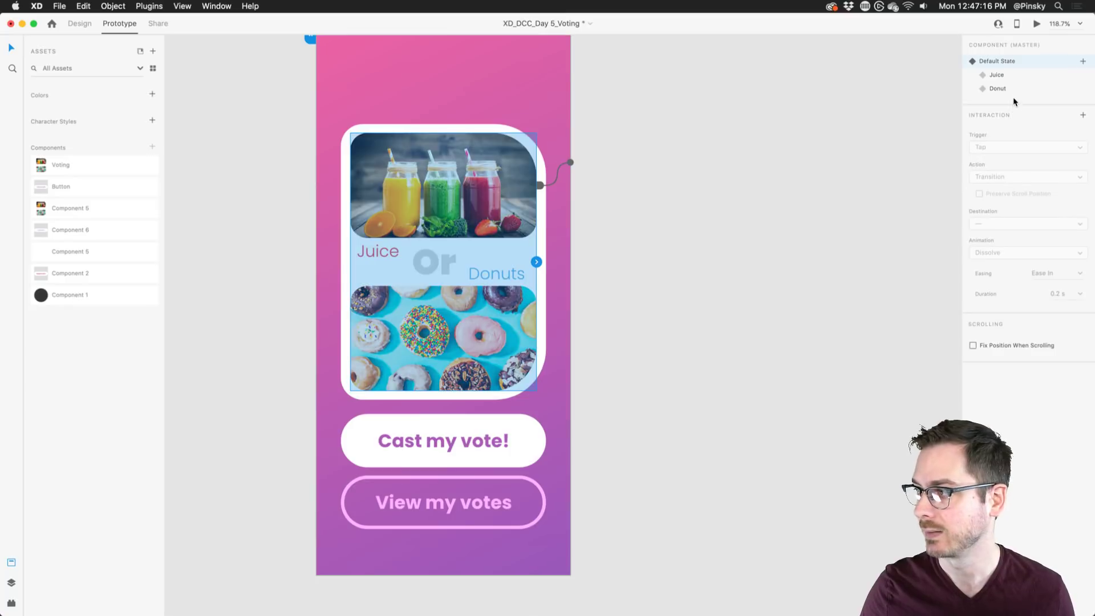
Add a tap interaction to the default state's donuts image with the Donut state as destination.
double_click(481, 313)
left_click(537, 337)
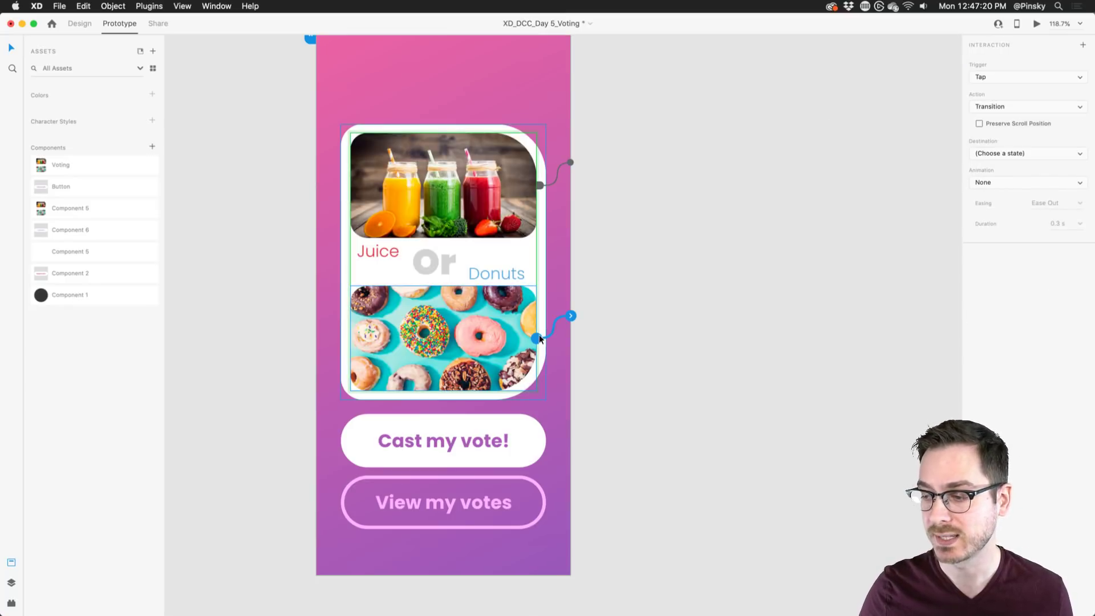
left_click(1020, 155)
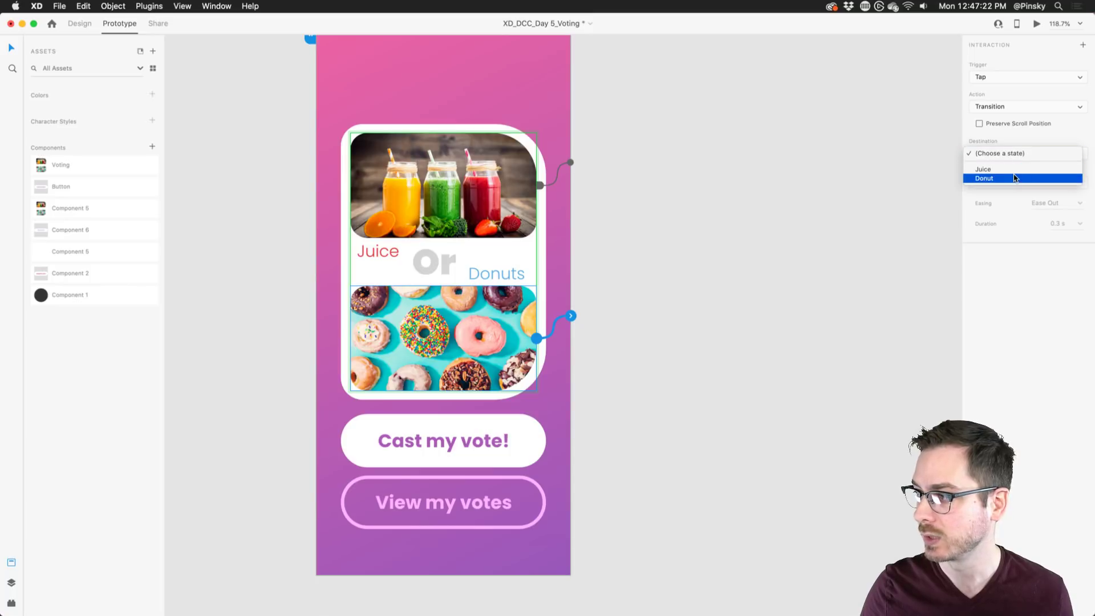
left_click(1015, 178)
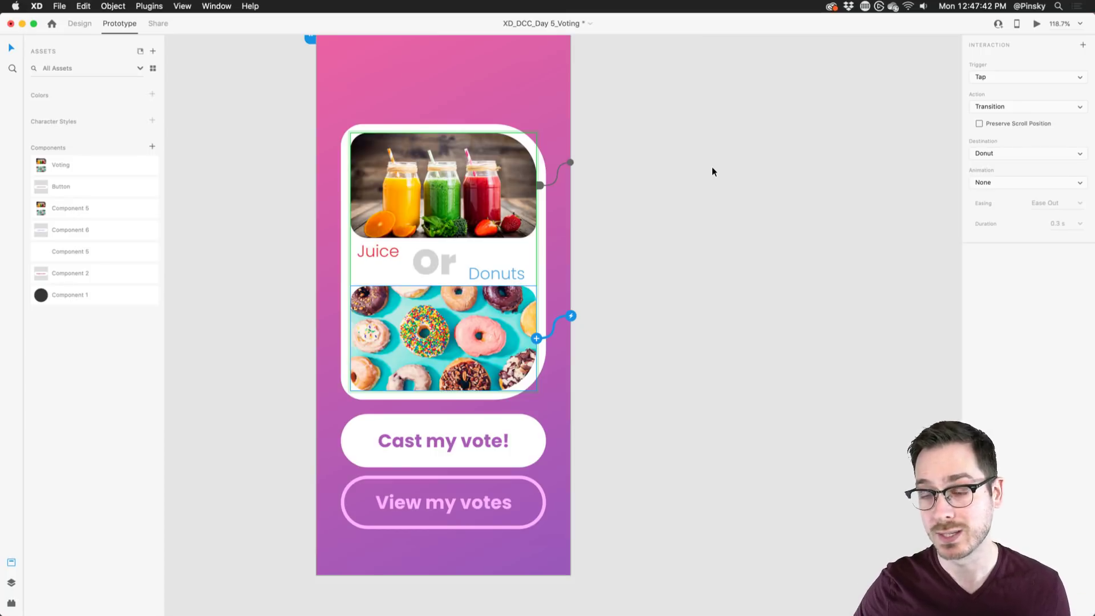
Preview the prototype and test tapping the donuts image.
left_click(1036, 23)
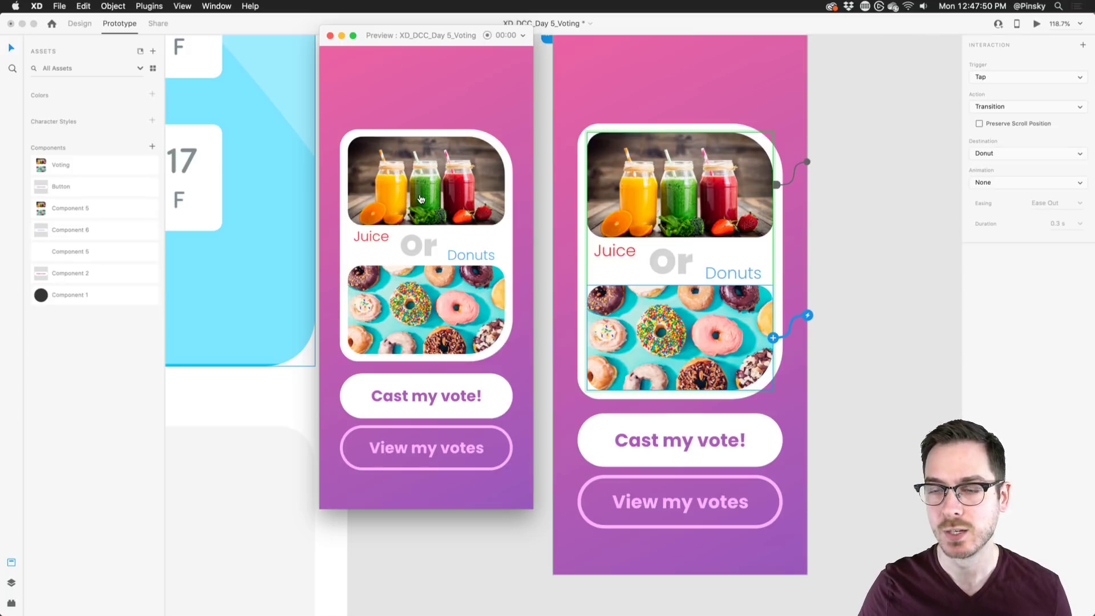
left_click(442, 303)
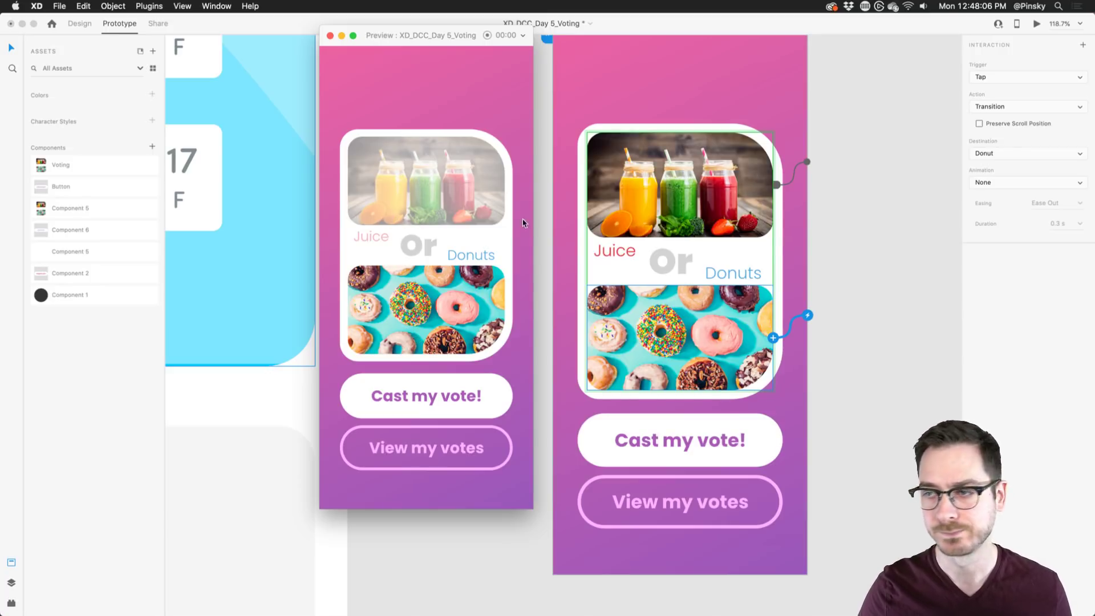
left_click(542, 233)
In the Voting component's Juice state, make tapping the juice image go to the Default State.
scroll(543, 233, "right", 5)
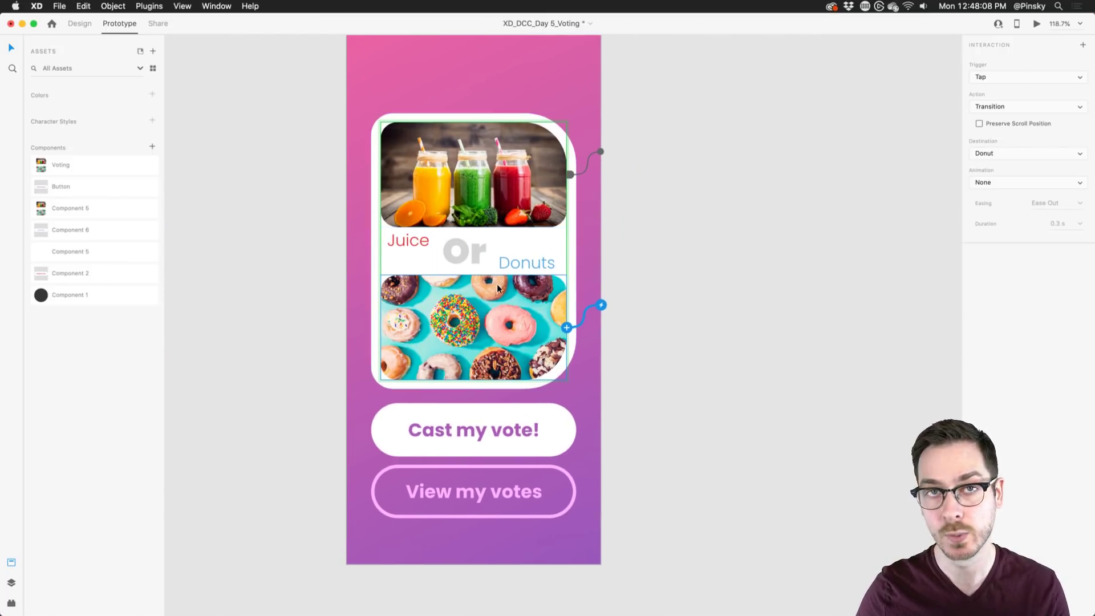
left_click(482, 165)
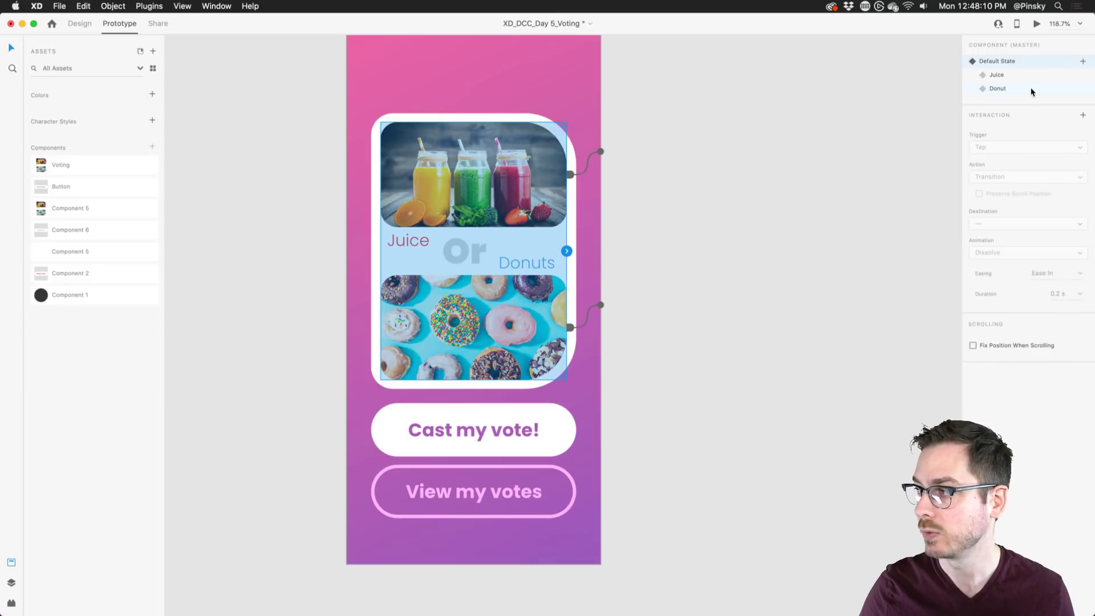
left_click(1024, 78)
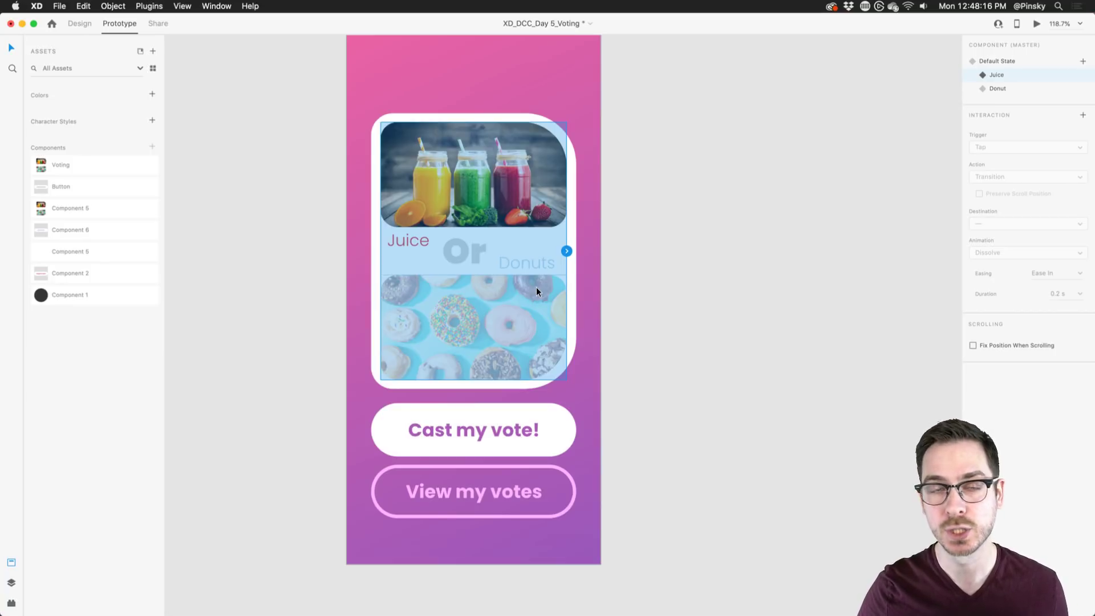
double_click(535, 170)
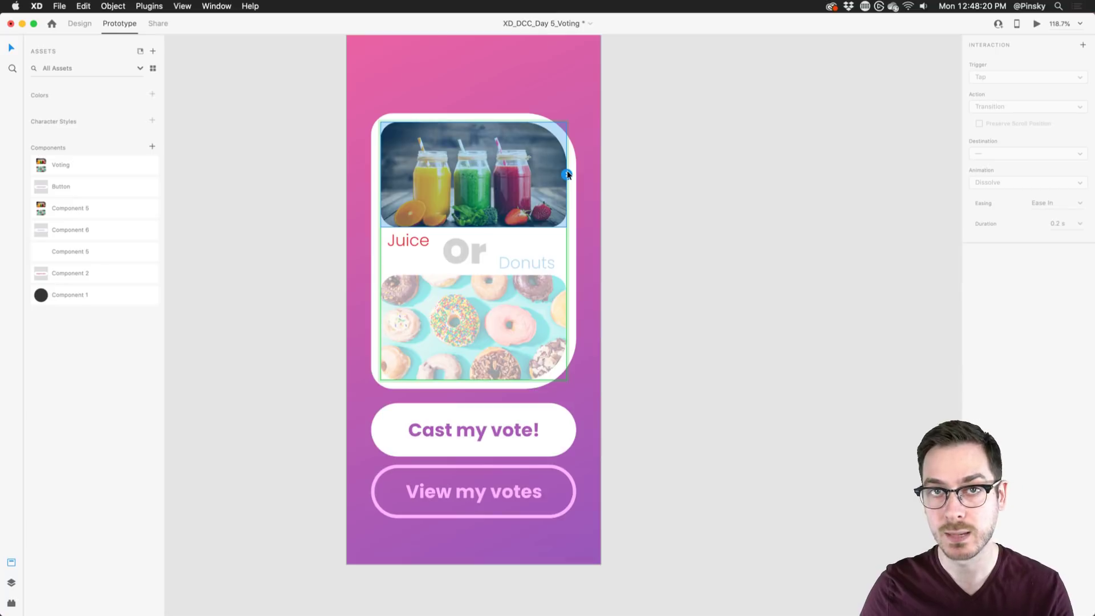
left_click(567, 170)
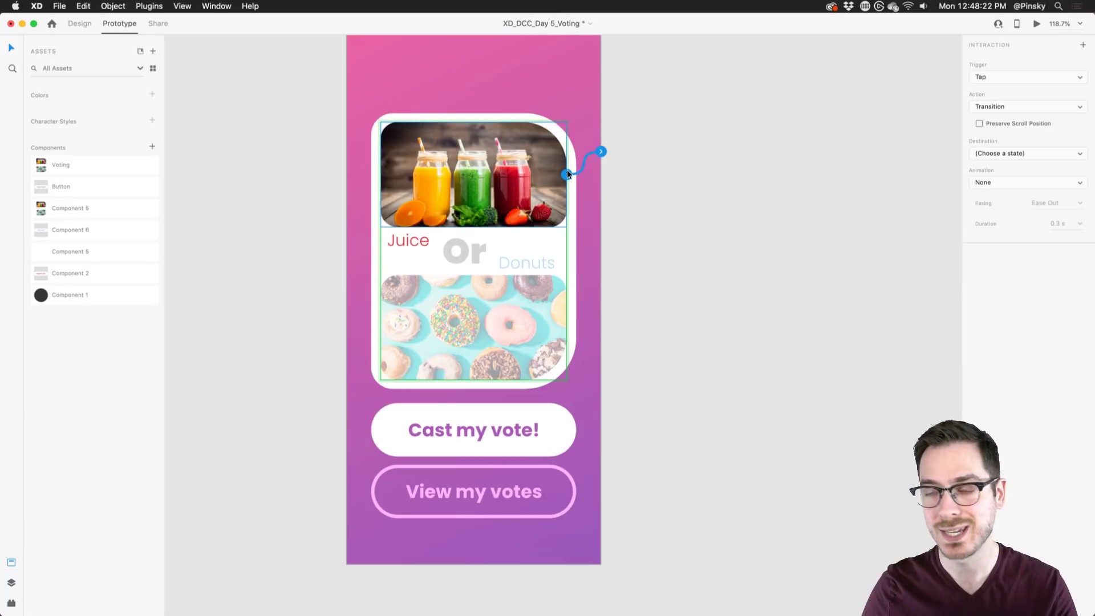
left_click(995, 151)
left_click(990, 170)
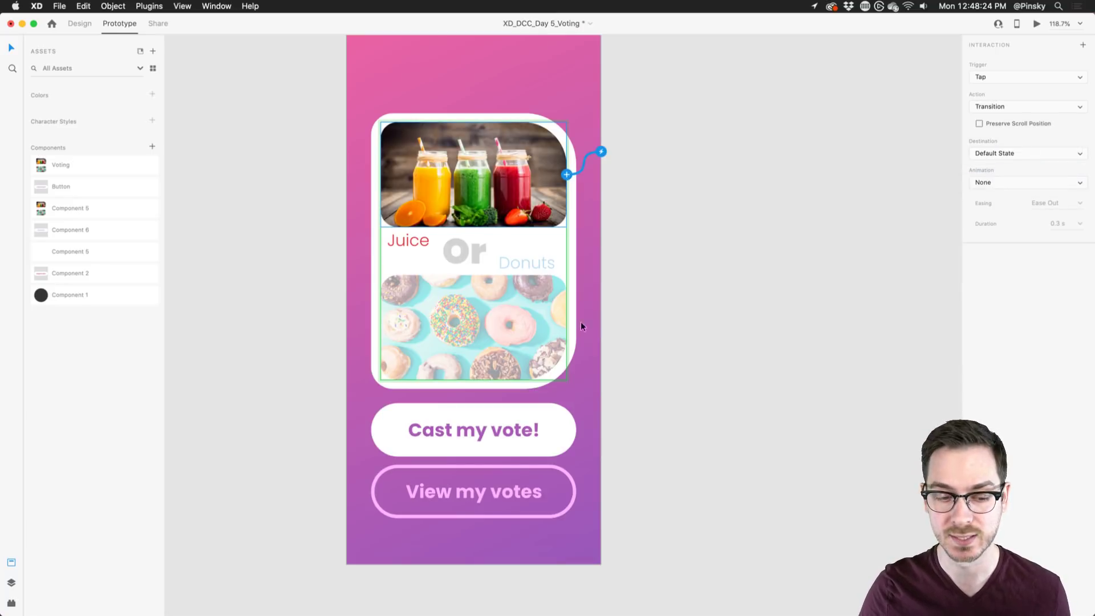
In the Juice state, make tapping the donuts image transition to the Donut state.
left_click(543, 321)
left_click(566, 328)
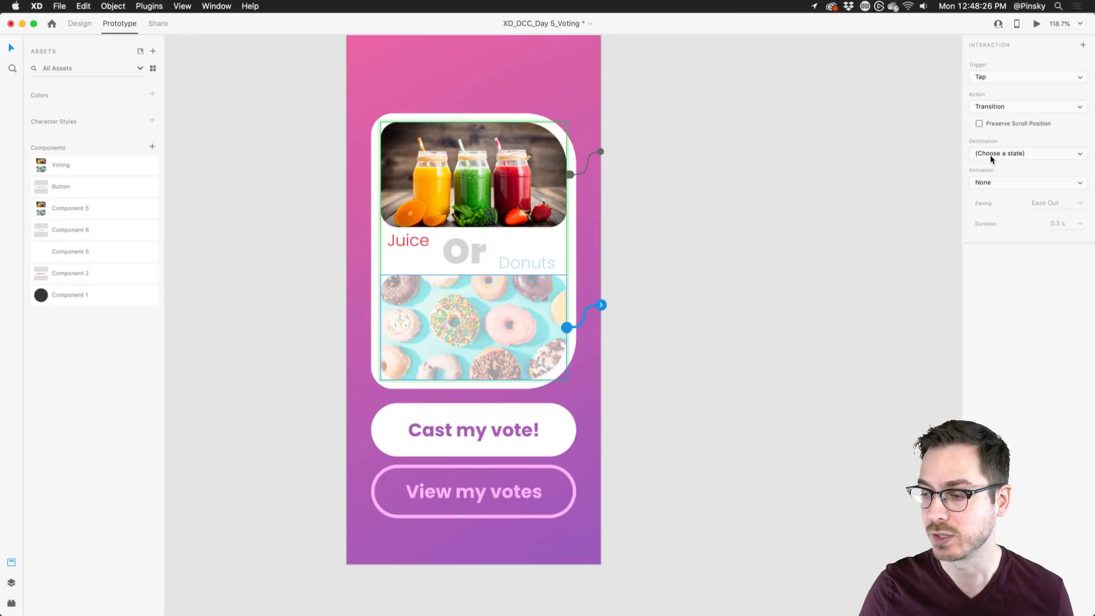
left_click(992, 153)
left_click(995, 178)
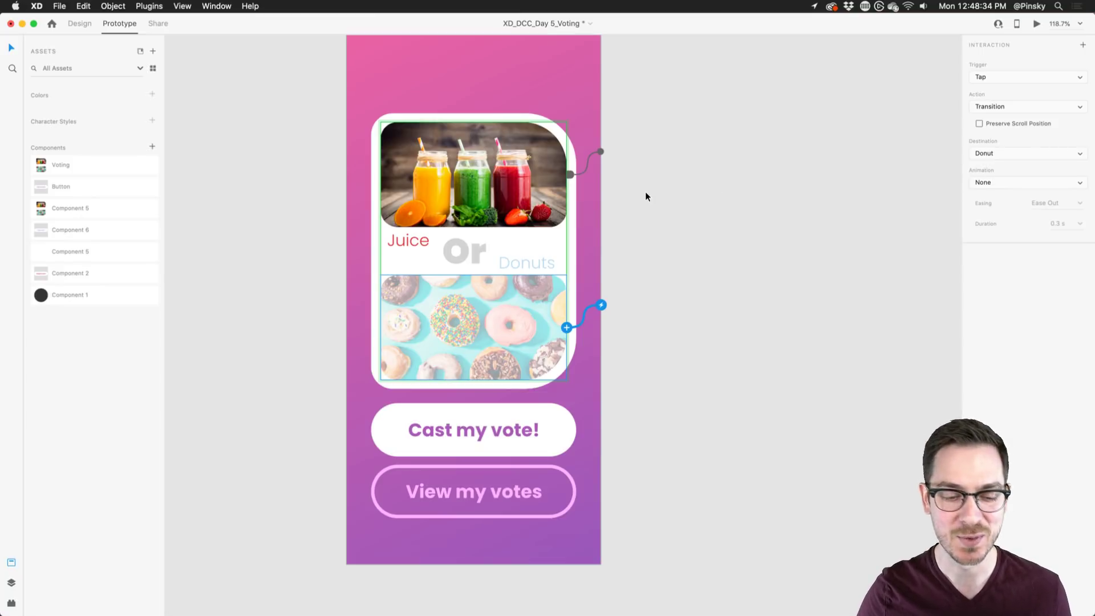
In the Voting component's Donut state, make tapping the donuts image transition to the Default State.
left_click(545, 184)
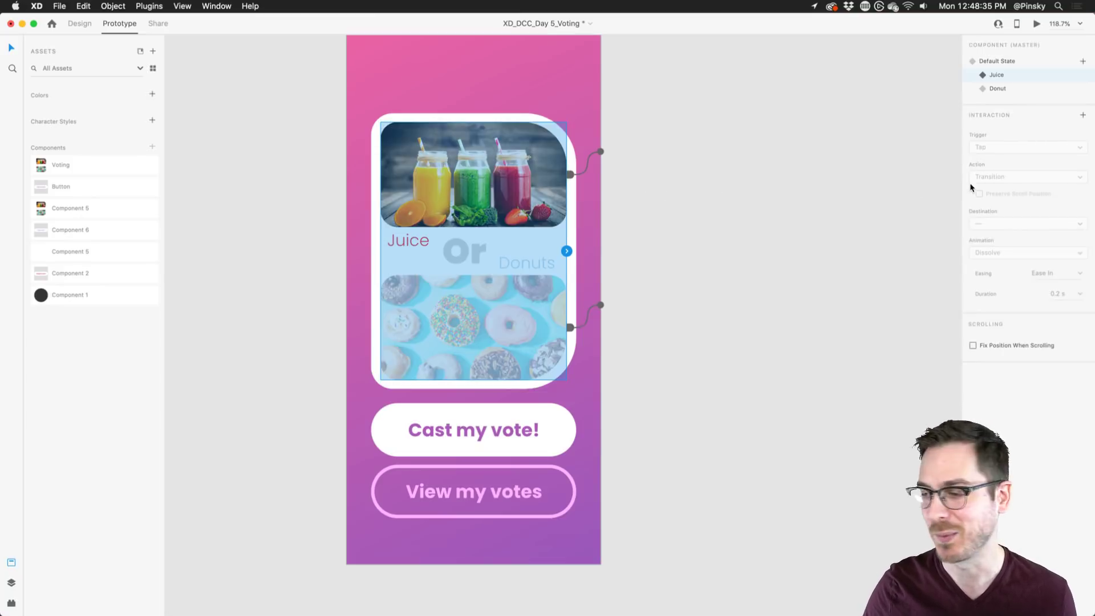
left_click(1007, 87)
double_click(543, 308)
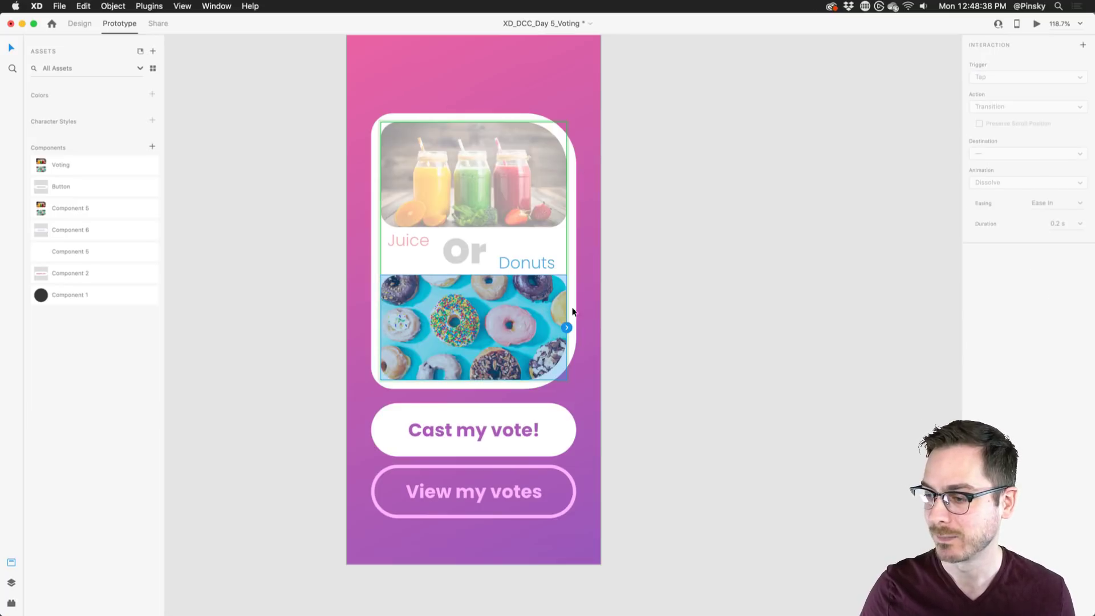
left_click(567, 326)
left_click(1027, 154)
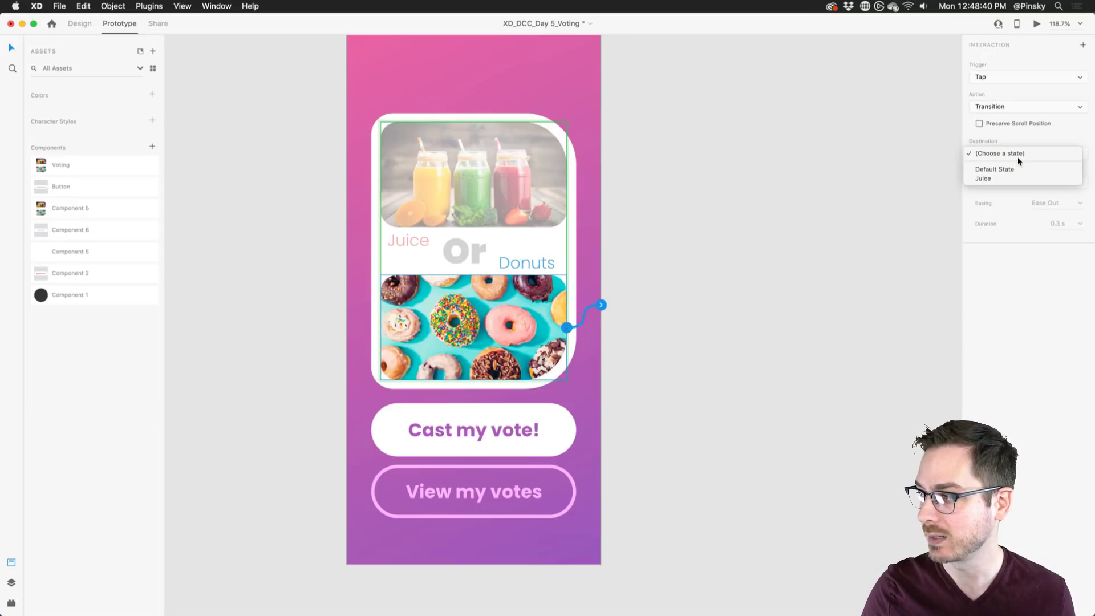
left_click(1015, 170)
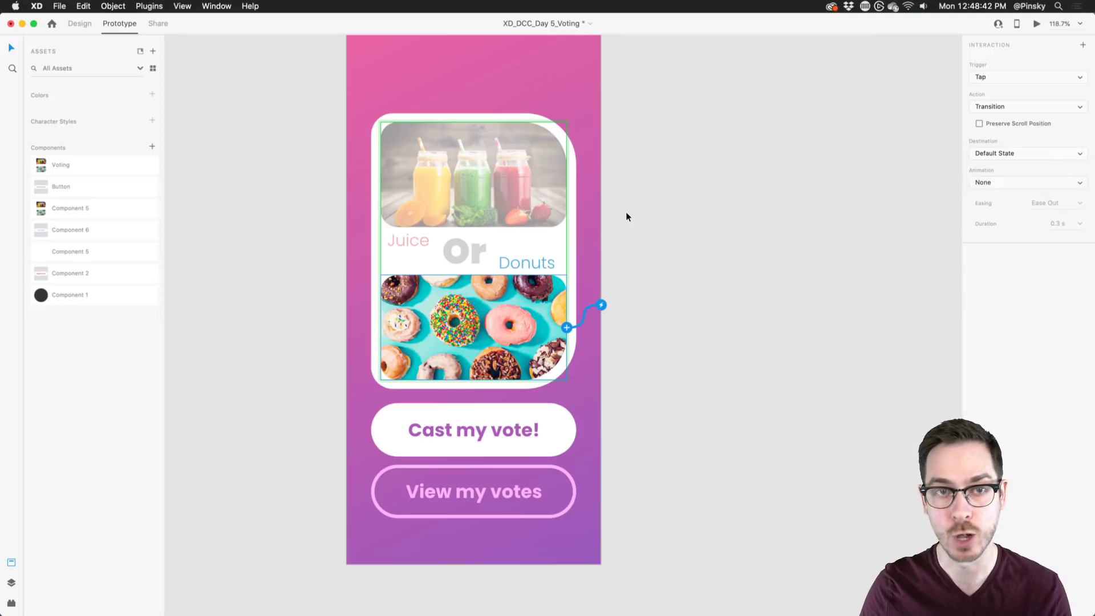
In the Donut state, make tapping the juice image transition to the Juice state.
left_click(514, 165)
left_click(567, 174)
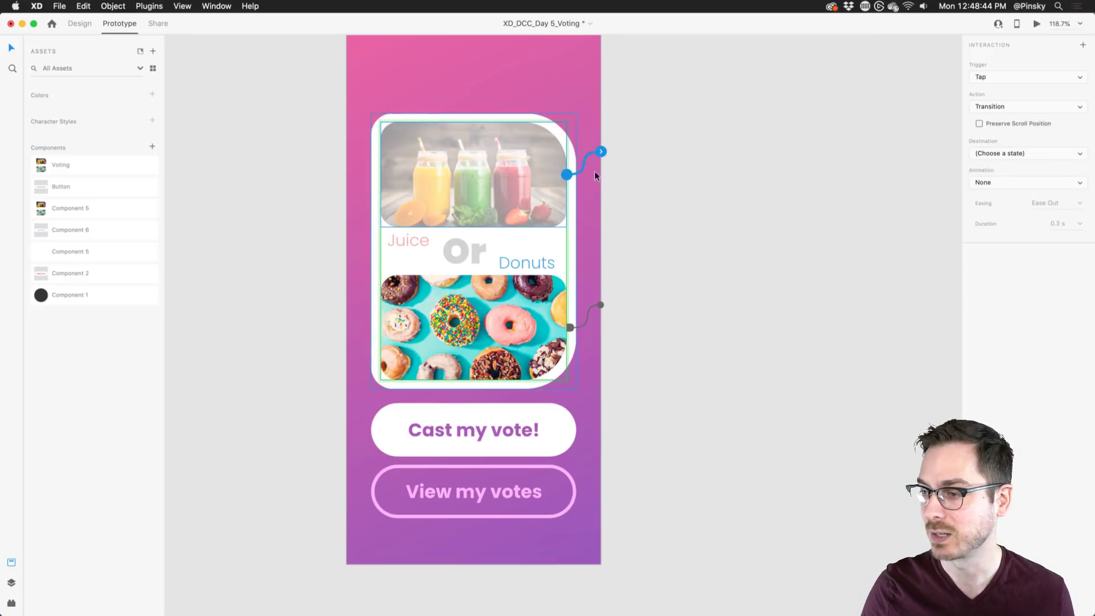
left_click(1011, 152)
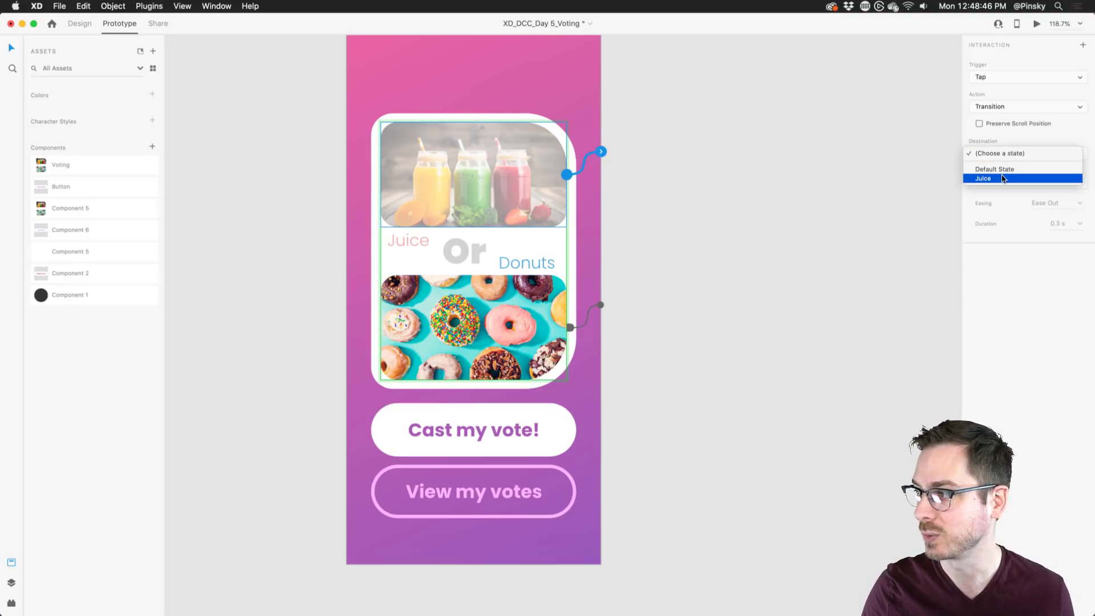
left_click(1001, 178)
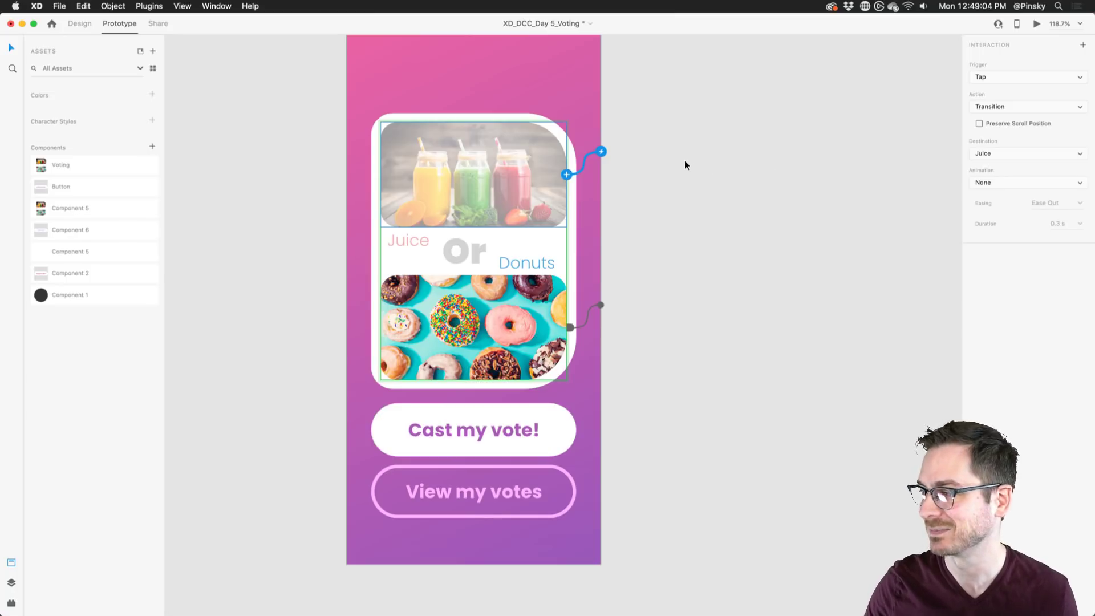
key("Escape")
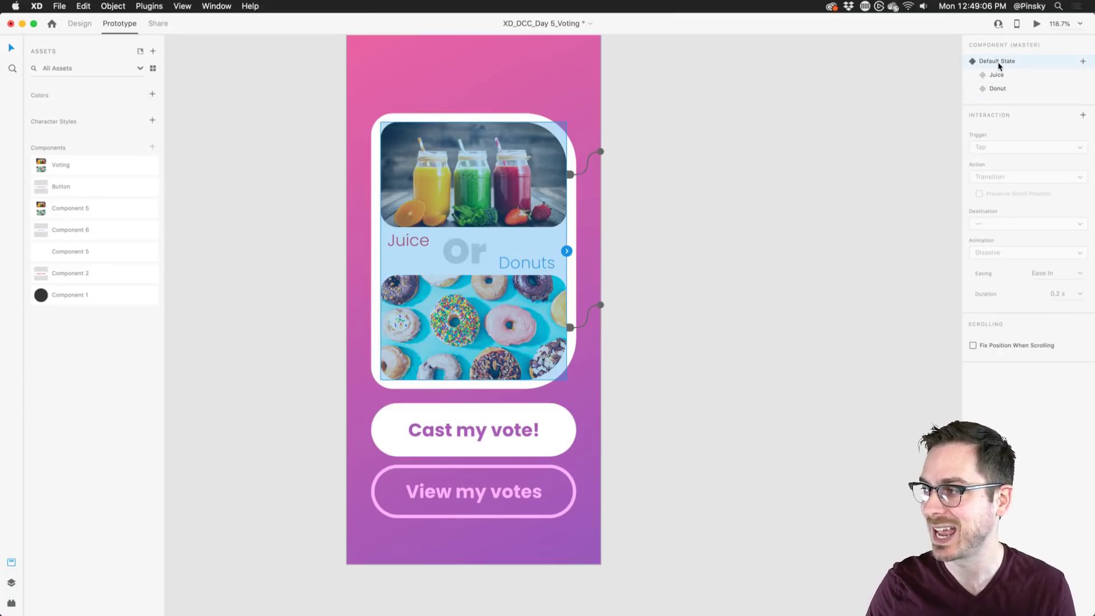
Review the Voting component's Juice, Donut and Default states in design mode.
left_click(80, 24)
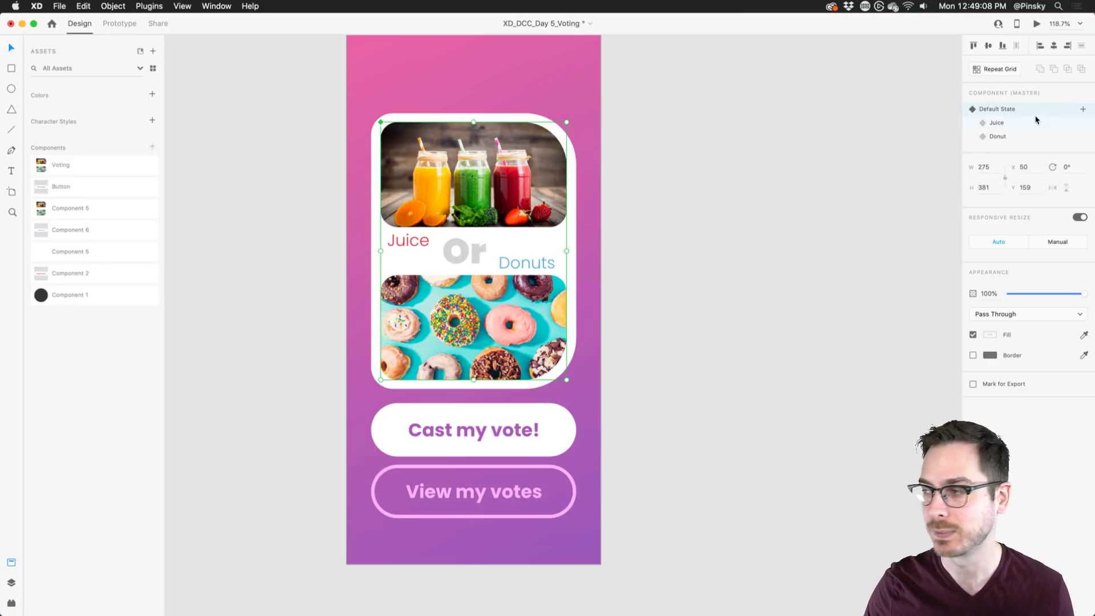
left_click(1010, 121)
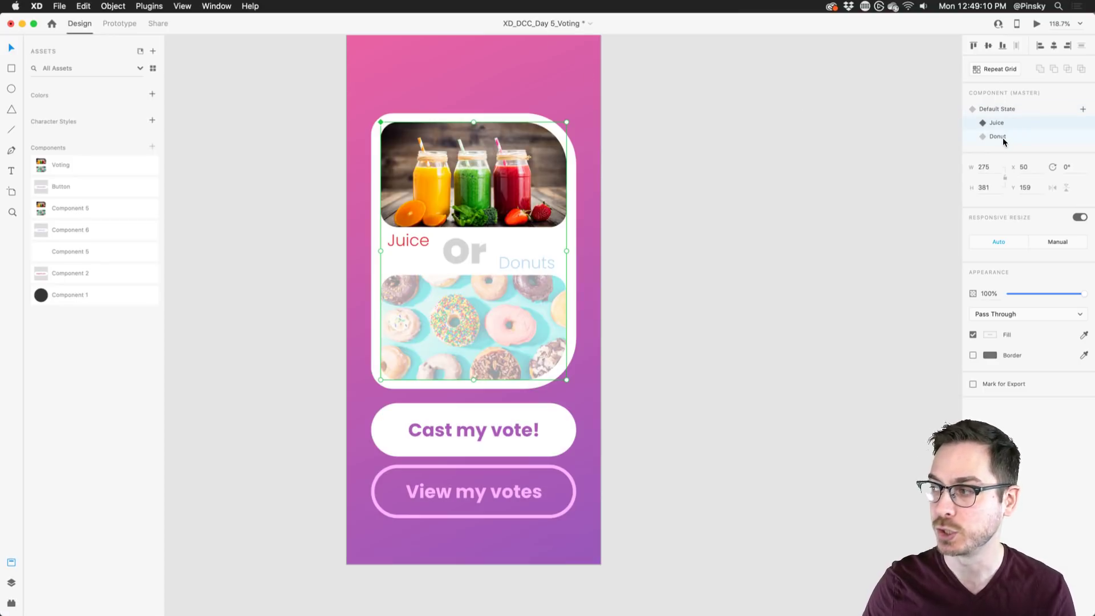
left_click(1002, 138)
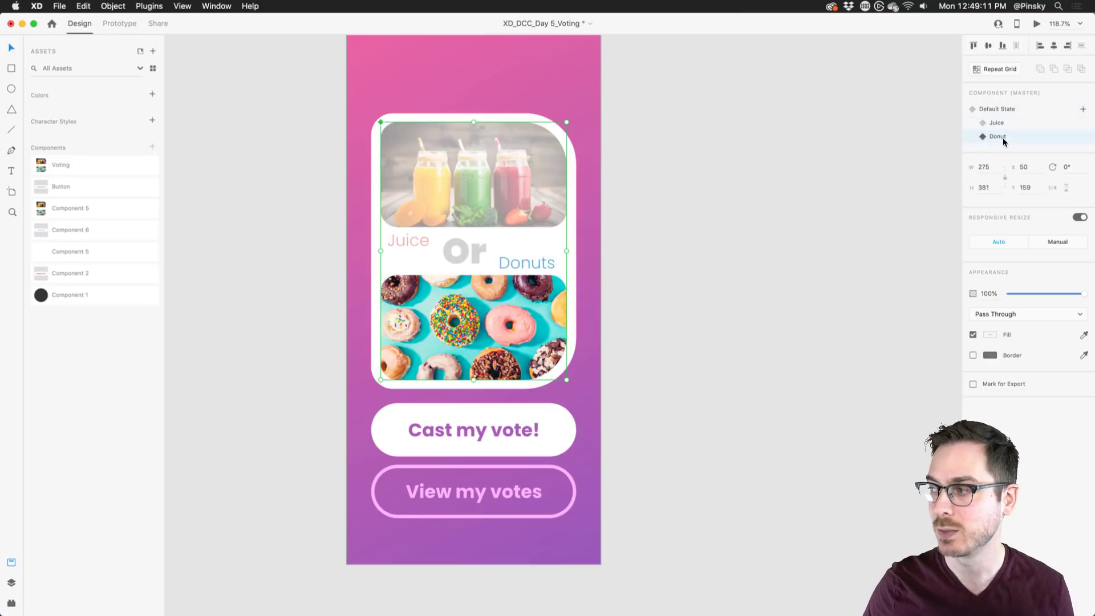
left_click(1007, 108)
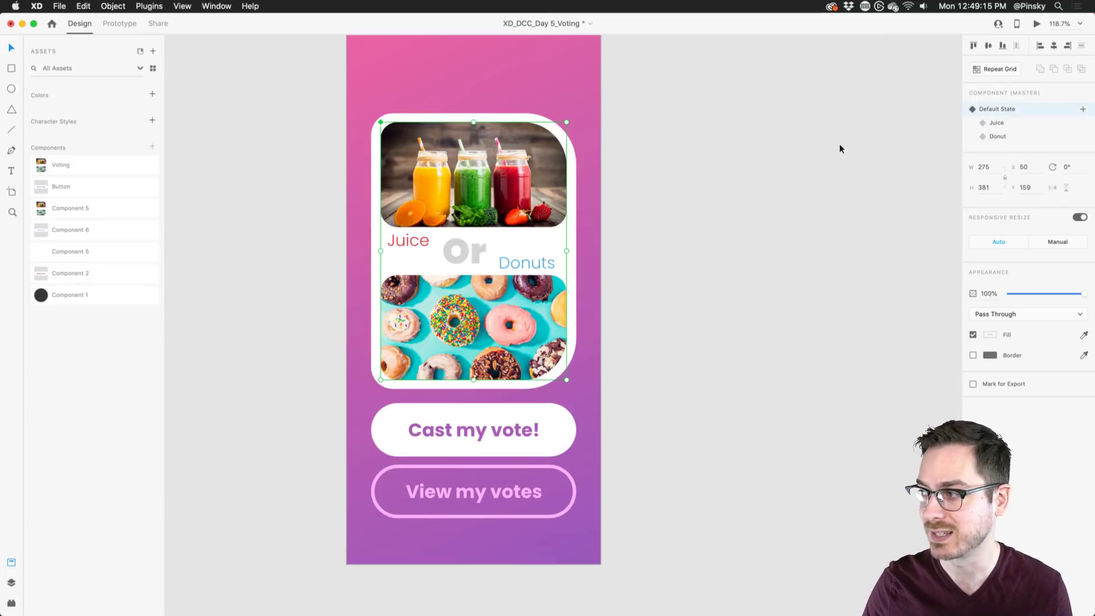
Preview the prototype and test toggling the juice image's selection on and off.
left_click(1037, 24)
scroll(755, 205, "right", 10)
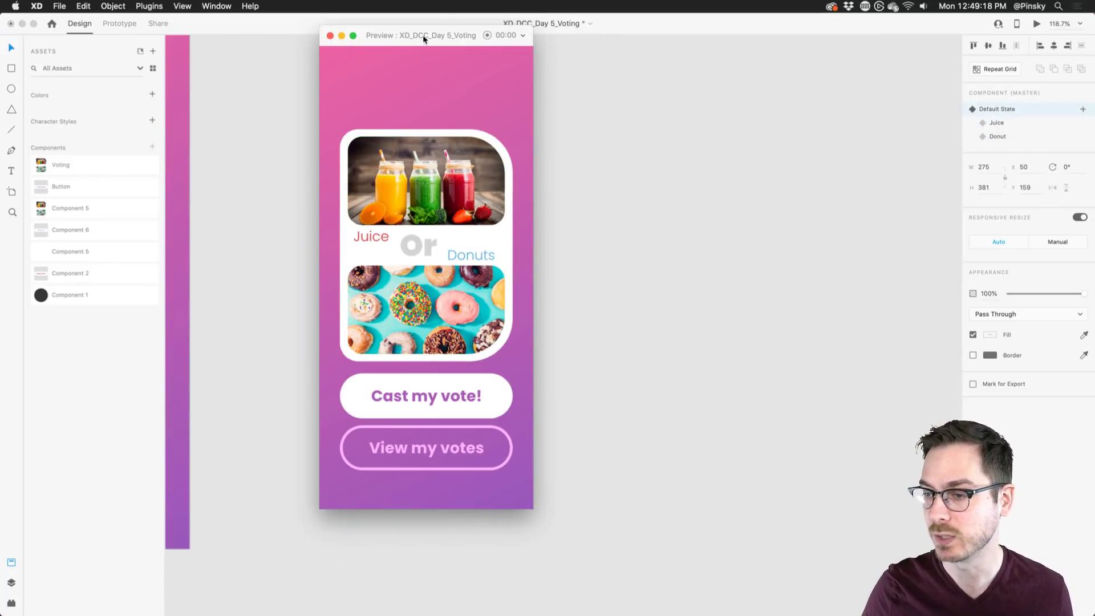
left_click_drag(424, 38, 356, 69)
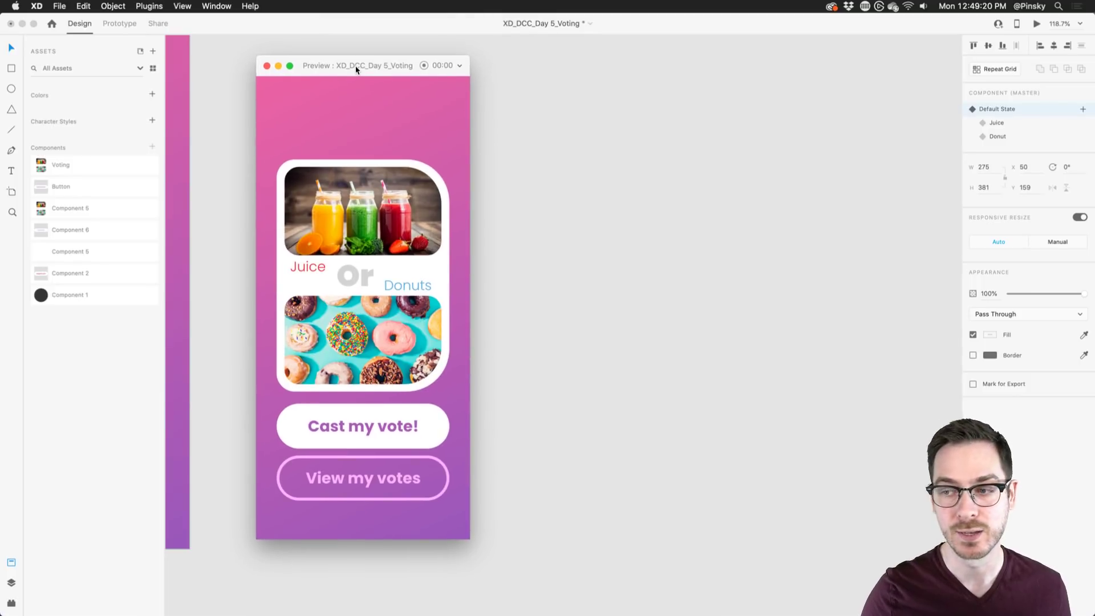
left_click(362, 212)
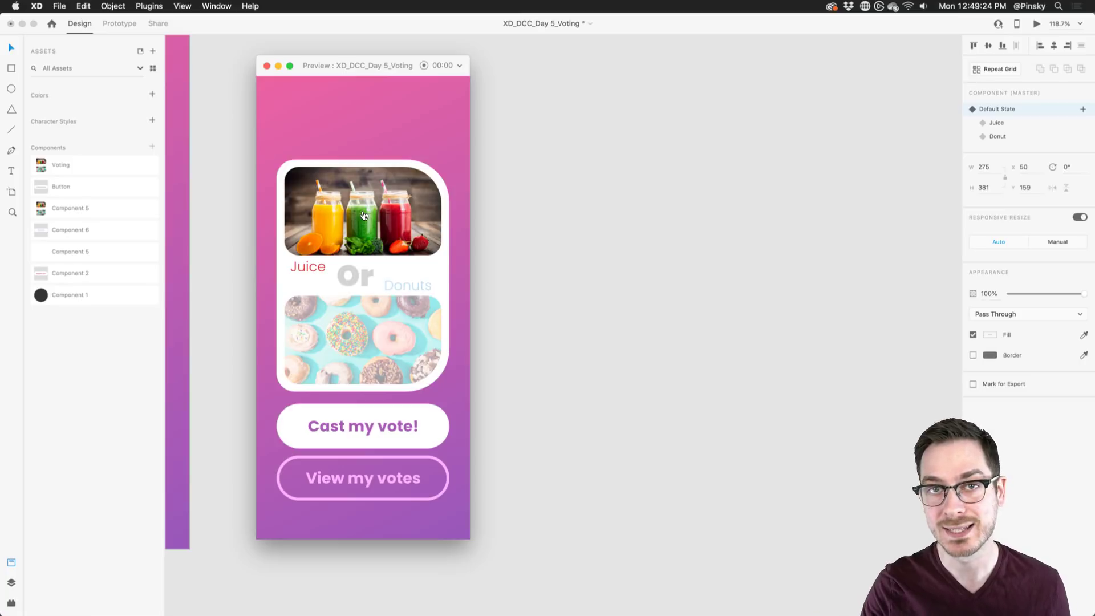
left_click(380, 227)
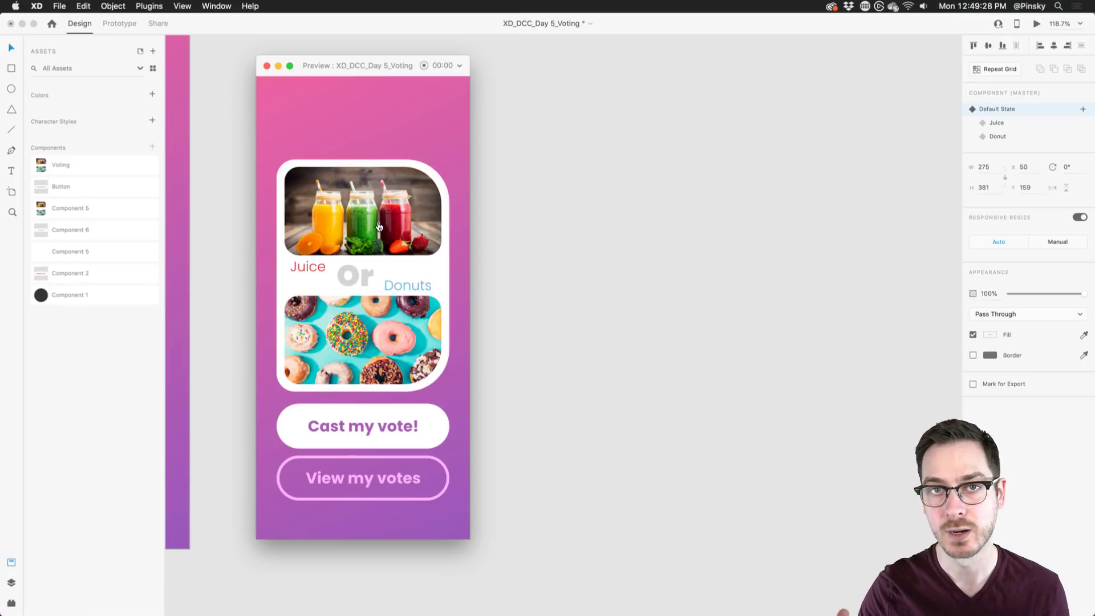
Test switching between the juice and donuts images by tapping each in turn, then close the preview.
left_click(379, 227)
left_click(355, 330)
left_click(355, 275)
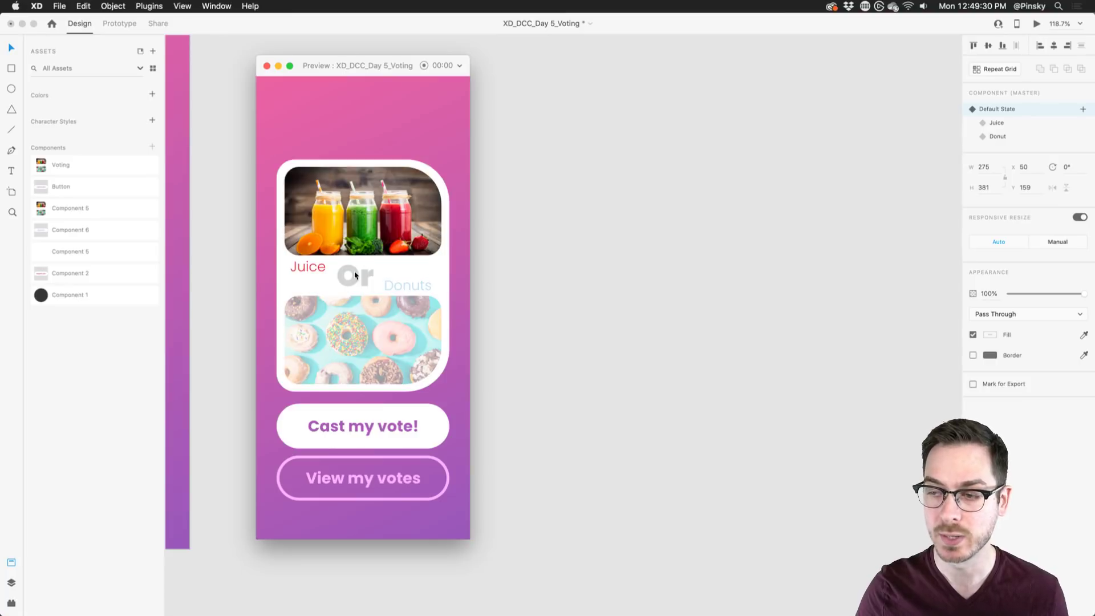
left_click(355, 275)
left_click(356, 232)
left_click(356, 245)
left_click(356, 228)
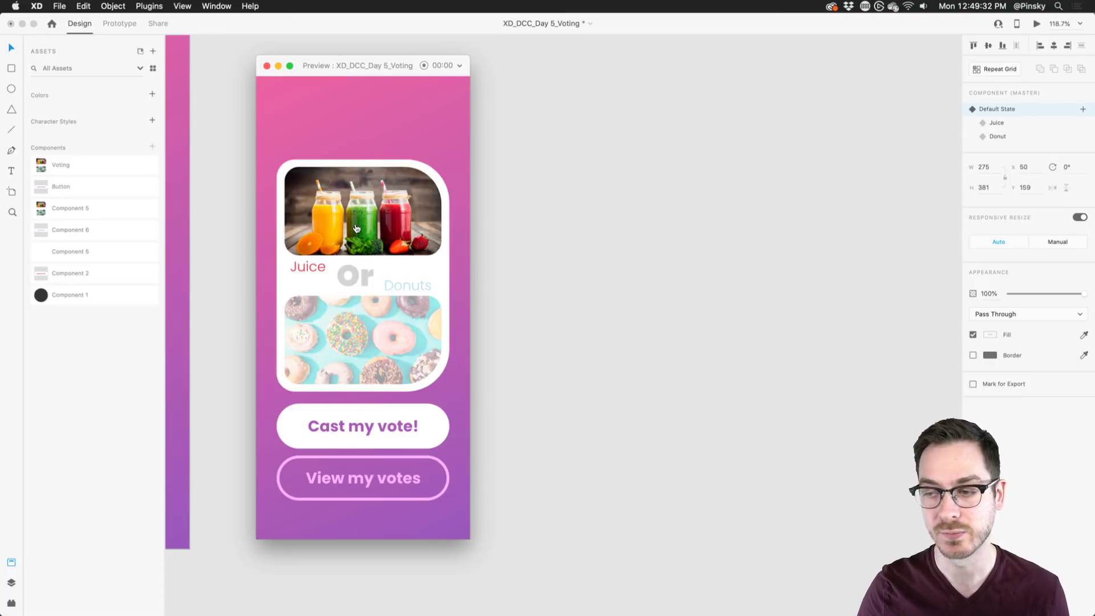
left_click(354, 330)
left_click(354, 230)
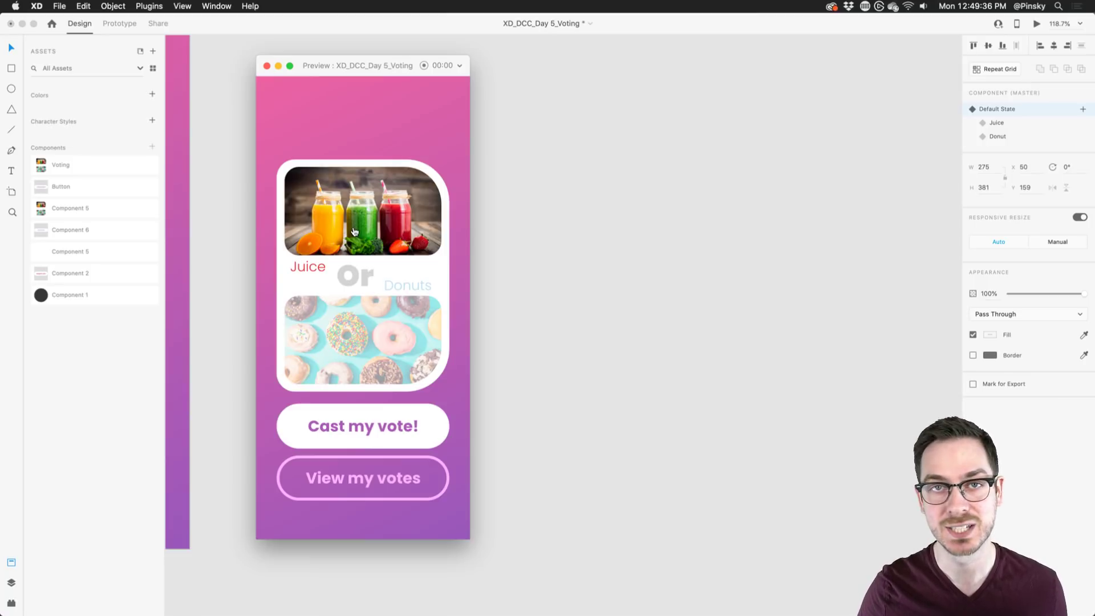
left_click(266, 65)
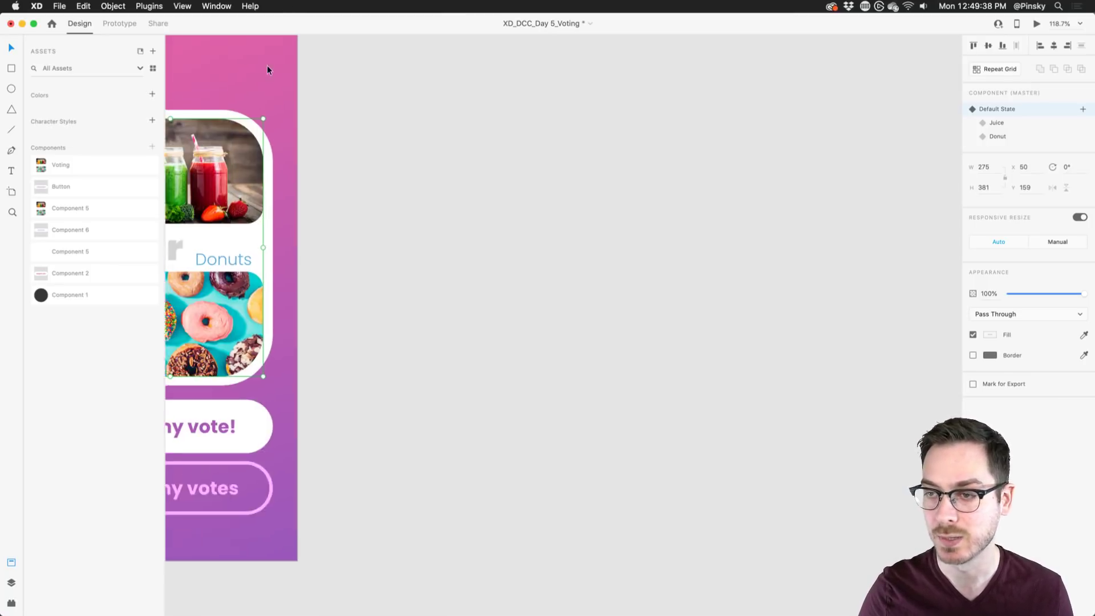
Duplicate the white card behind the Voting component to both of its sides, with the left copy at X -285, Y 146.
left_click(547, 207)
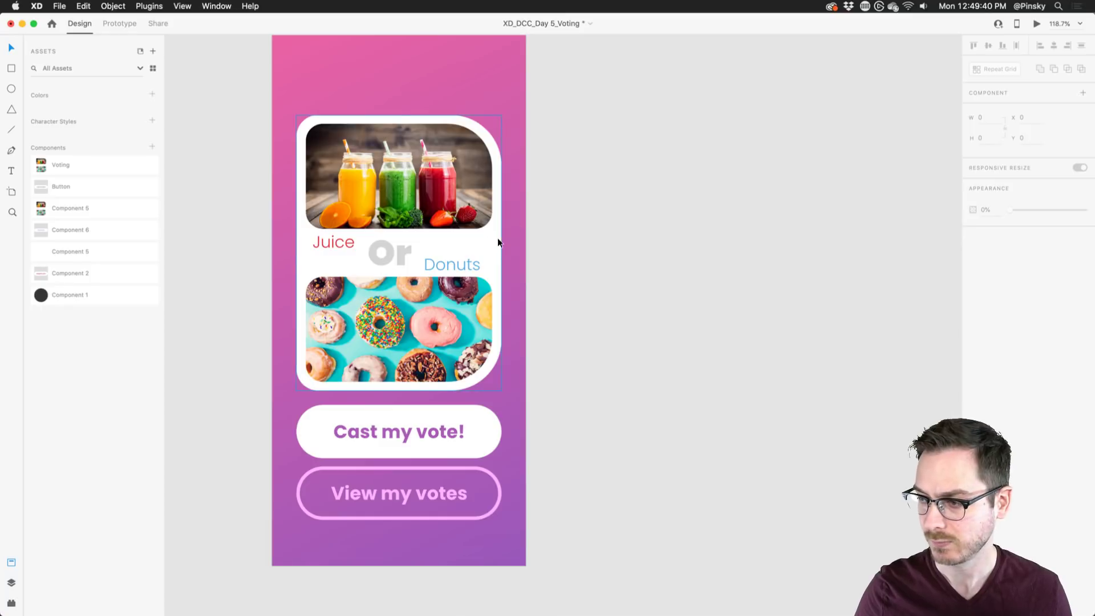
left_click(497, 239)
left_click_drag(495, 236, 279, 222)
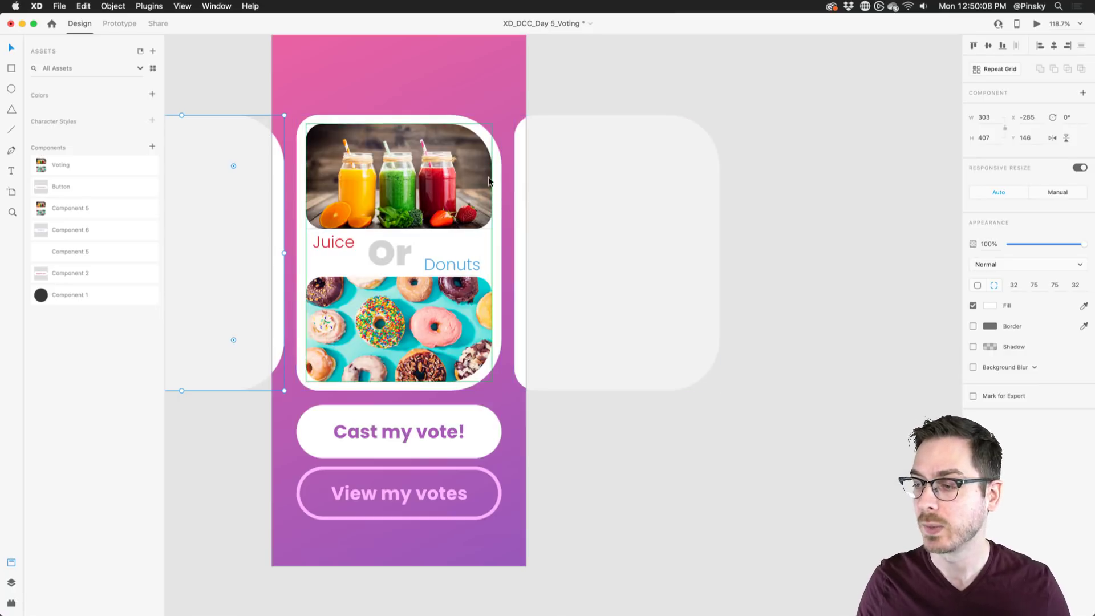
Copy the Voting component onto the right-hand white card at X 372, Y 159, and move both off the artboard onto the pasteboard.
left_click(519, 190)
double_click(370, 174)
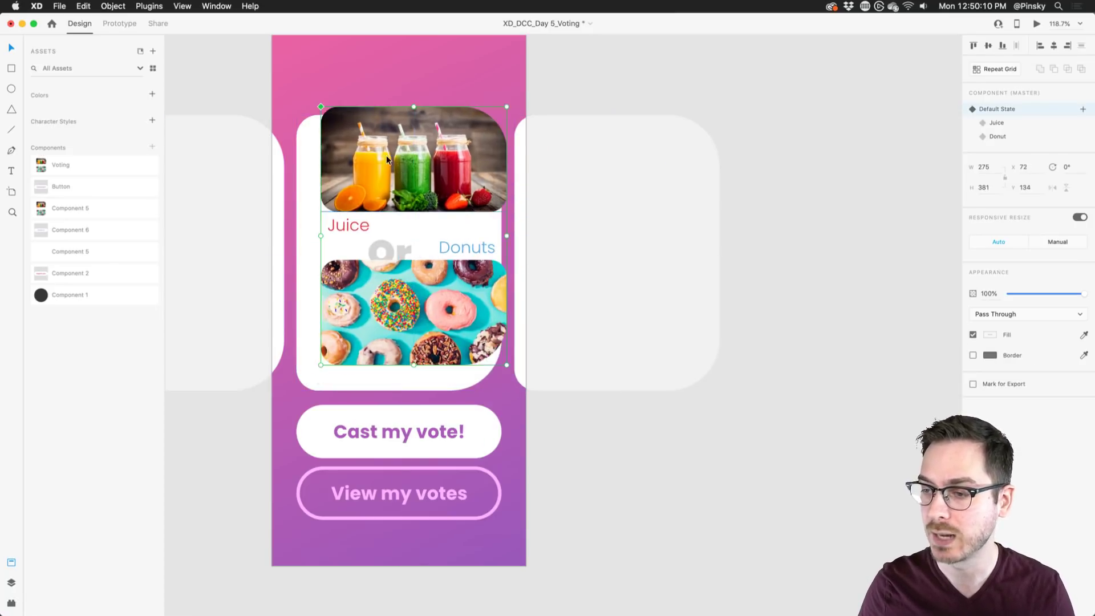
left_click_drag(357, 170, 573, 155)
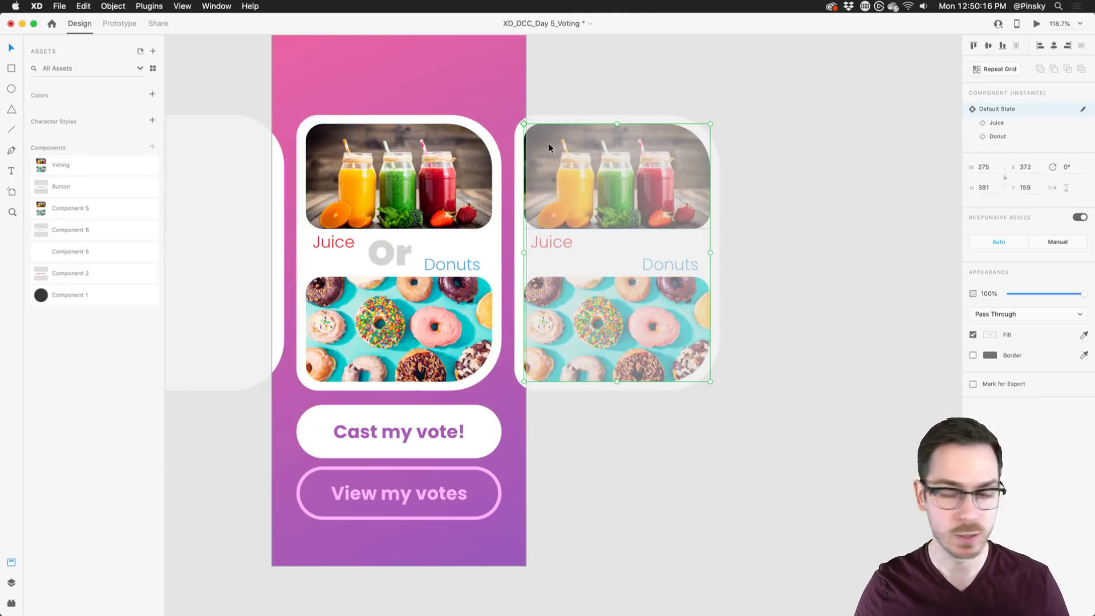
left_click_drag(580, 120, 648, 124)
scroll(713, 142, "right", 5)
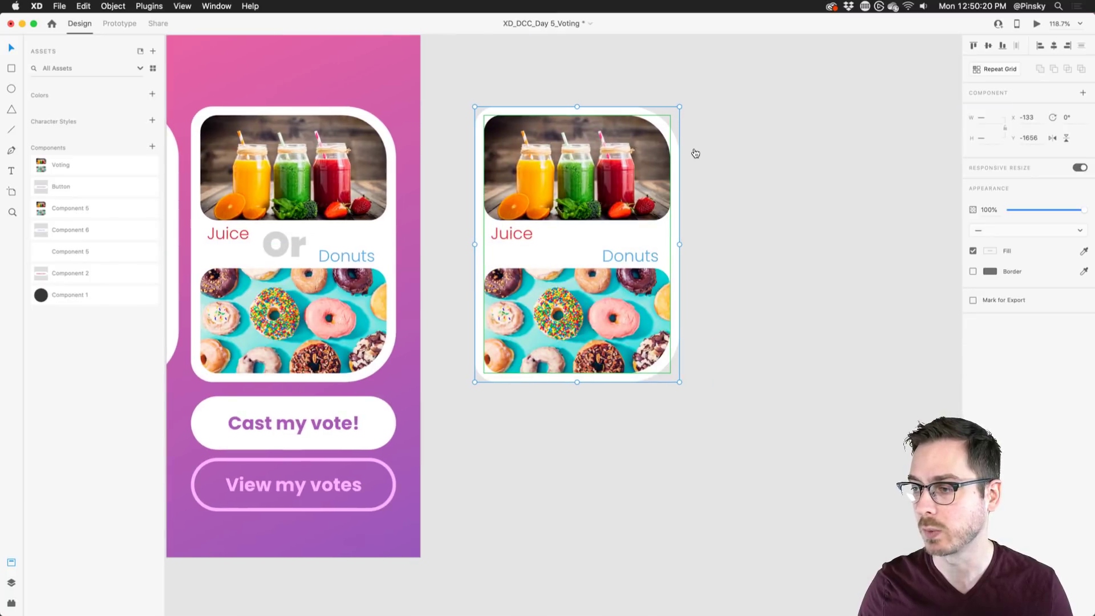
Replace the copied component's juice image with AdobeStock_172793547.jpeg and its donuts image with MexicanFood-AdobeStock_102286714.jpeg.
key("super+Tab")
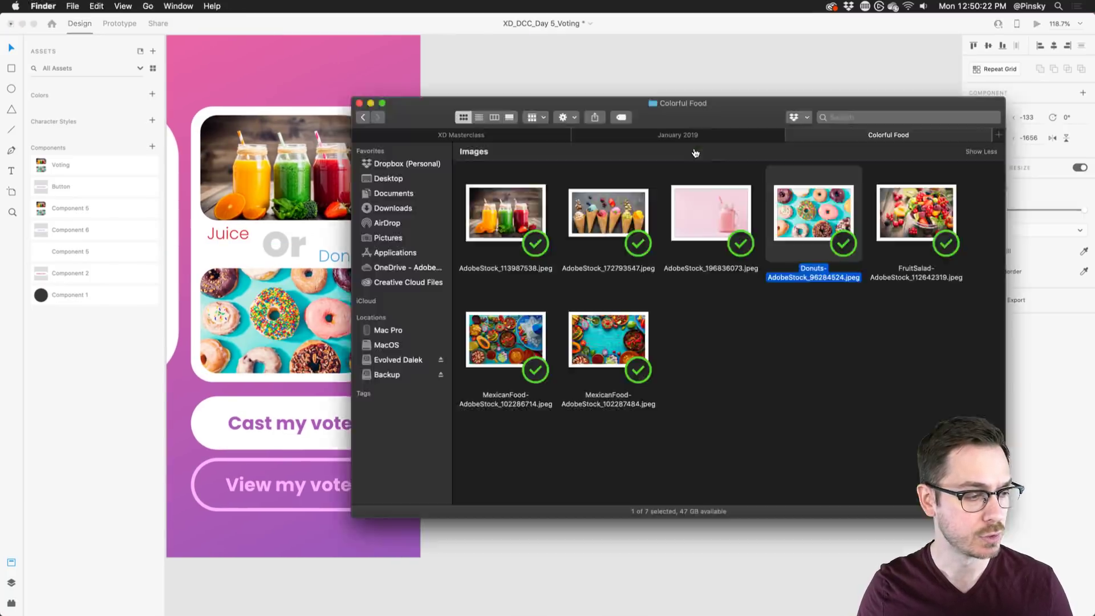
key("super+Tab")
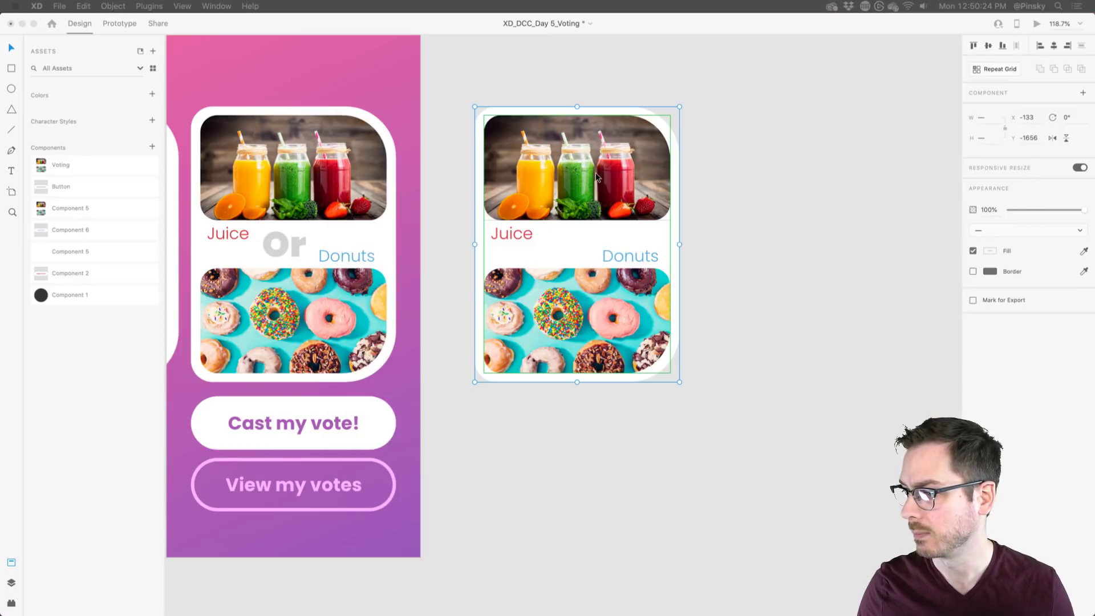
key("super+Tab")
left_click_drag(599, 210, 583, 180)
key("super+Tab")
key("super+Tab")
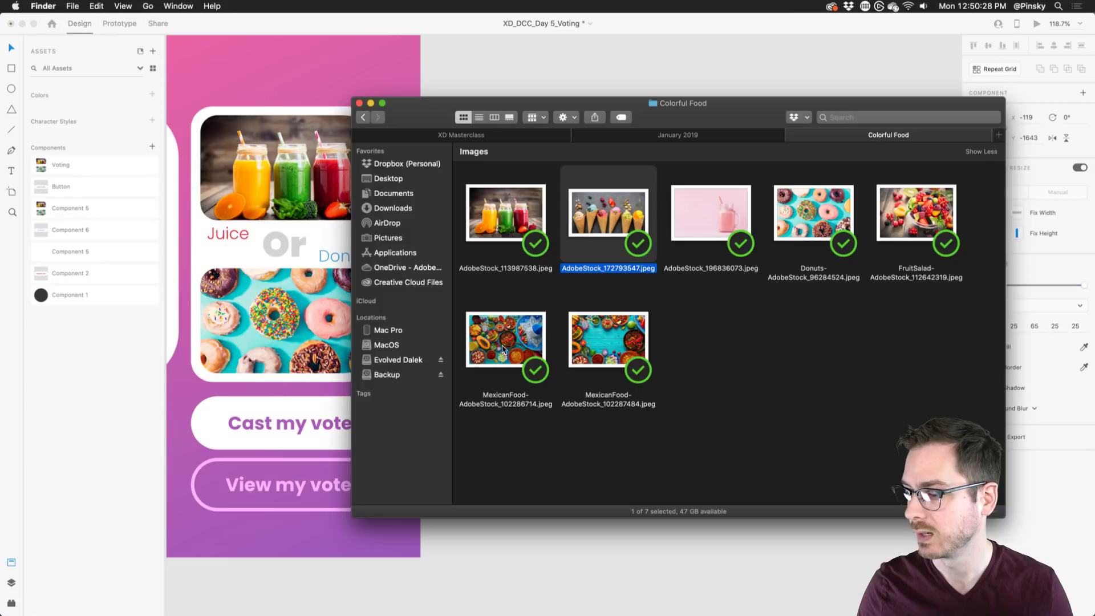
left_click_drag(520, 338, 597, 320)
key("super+Tab")
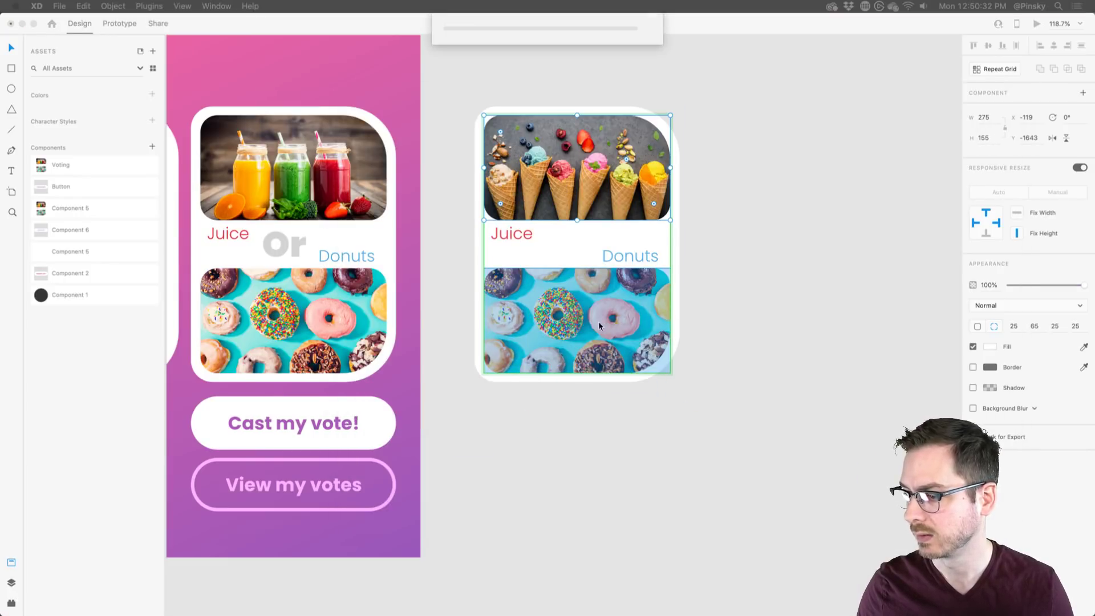
key("Escape")
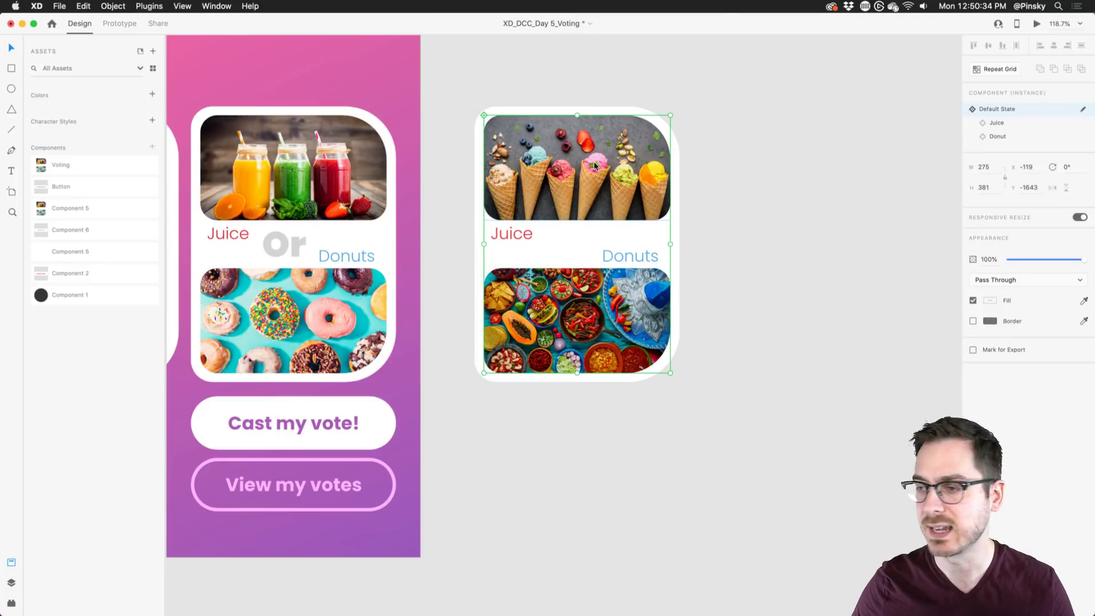
Move the card with the new food images back onto the artboard beside the main card, at X 358, Y 146.
key("Escape")
left_click_drag(602, 166, 509, 161)
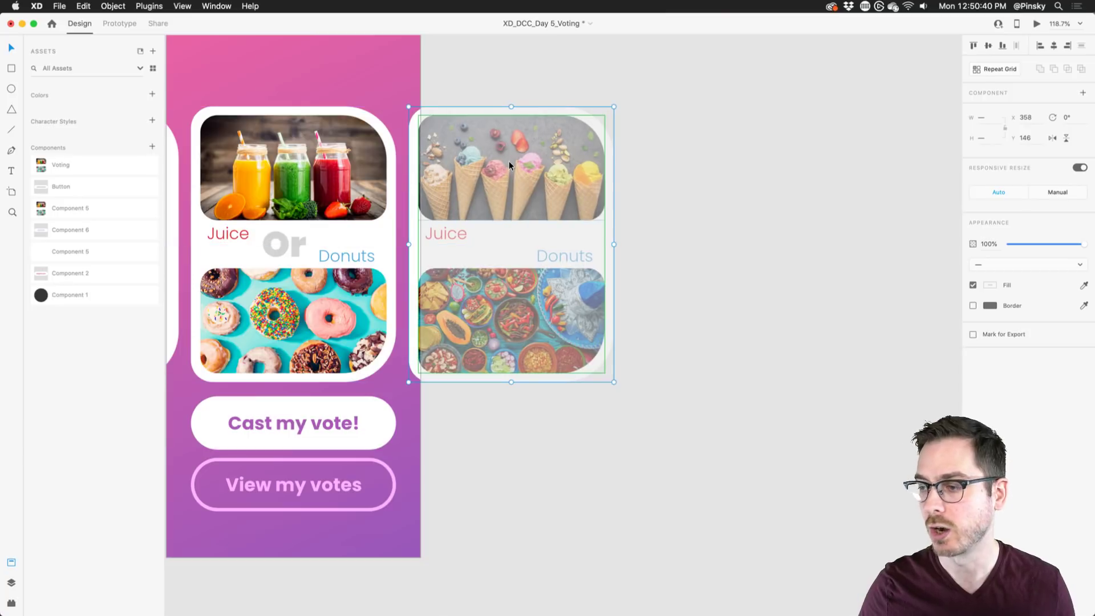
scroll(281, 118, "left", 3)
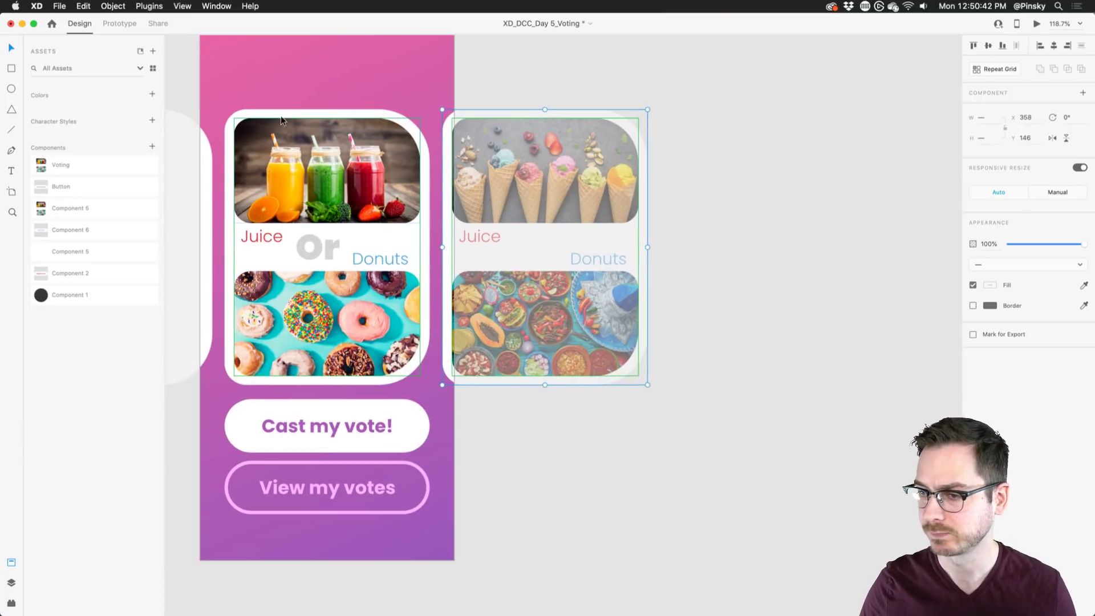
scroll(280, 115, "left", 3)
Duplicate the voting artboard and place the copy directly to the right of the original.
left_click(117, 23)
scroll(419, 102, "down", 3)
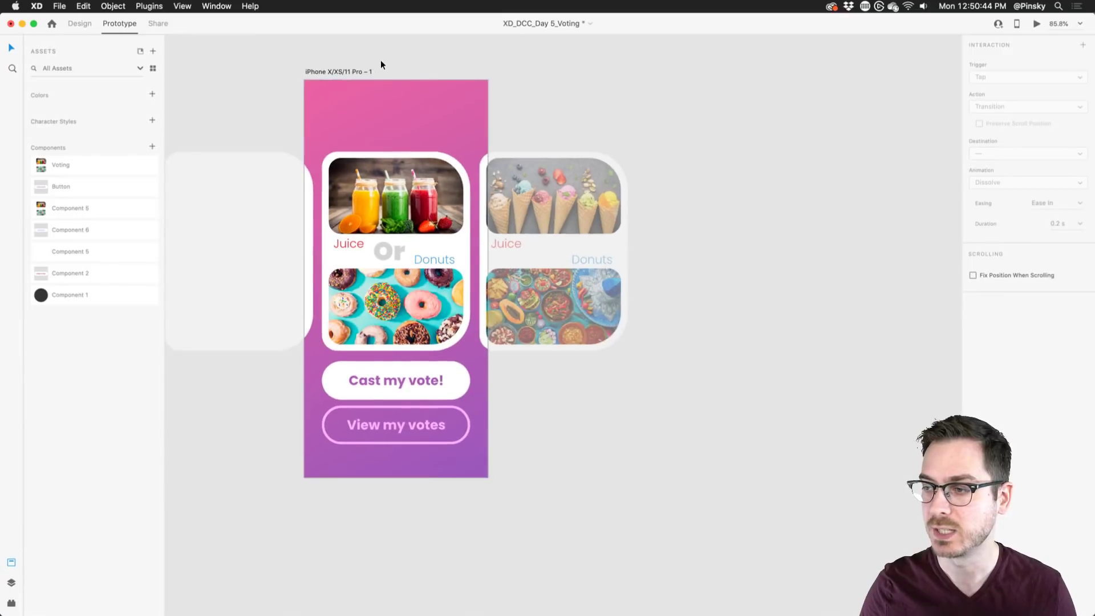
left_click(328, 72)
left_click(80, 23)
left_click(363, 72)
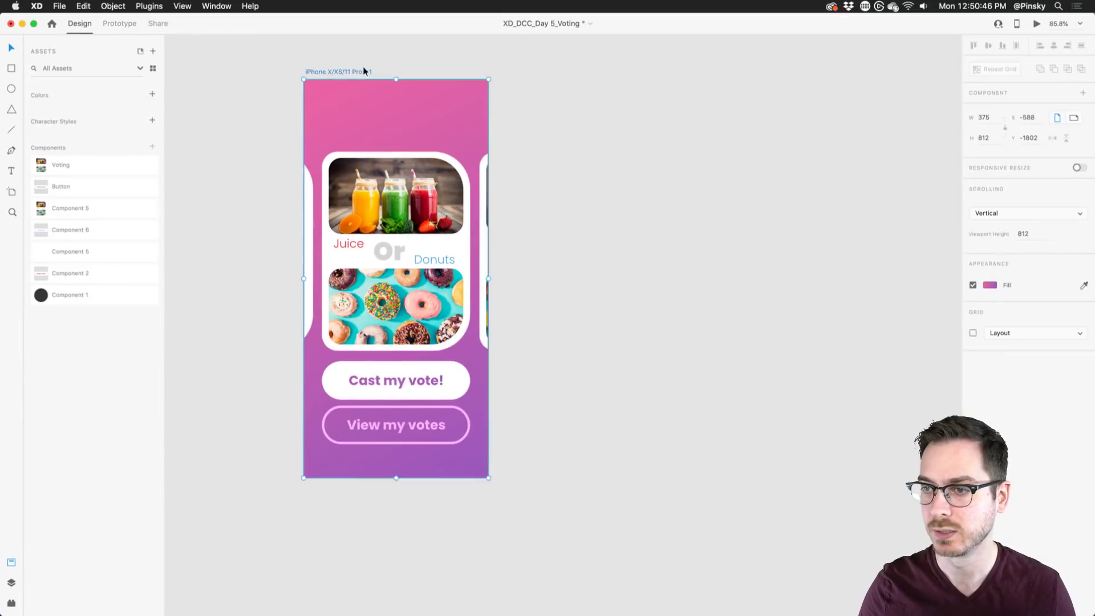
left_click_drag(363, 70, 587, 76)
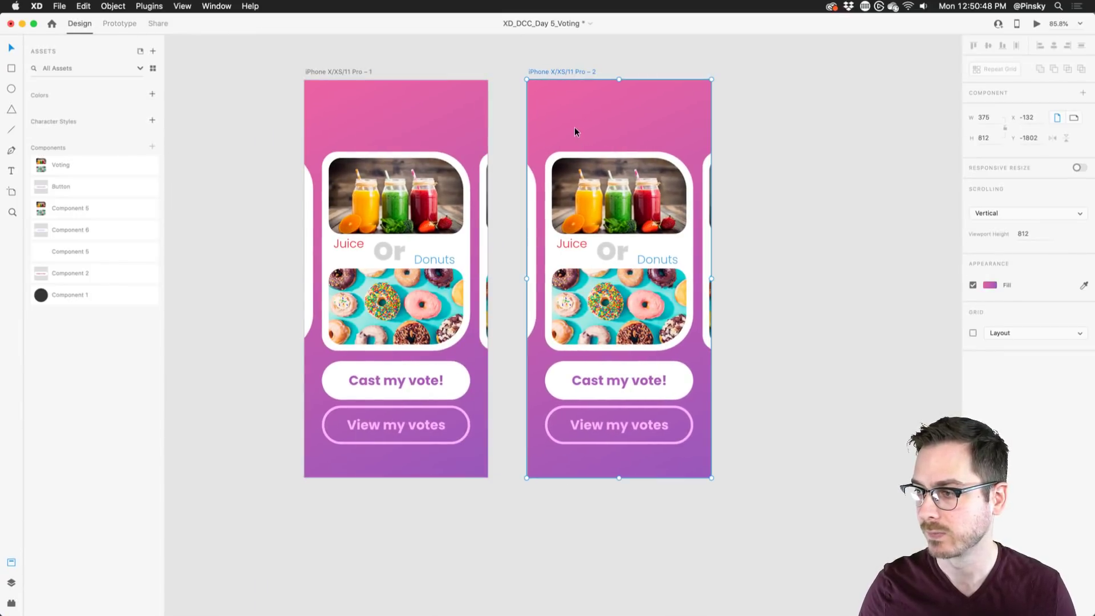
On the duplicated artboard, shift the cards left so the ice cream and Mexican food card takes the centre position.
left_click(720, 230)
left_click_drag(709, 239, 676, 226)
key("super+z")
left_click_drag(572, 113, 716, 251)
left_click_drag(774, 196, 650, 198)
left_click(797, 128)
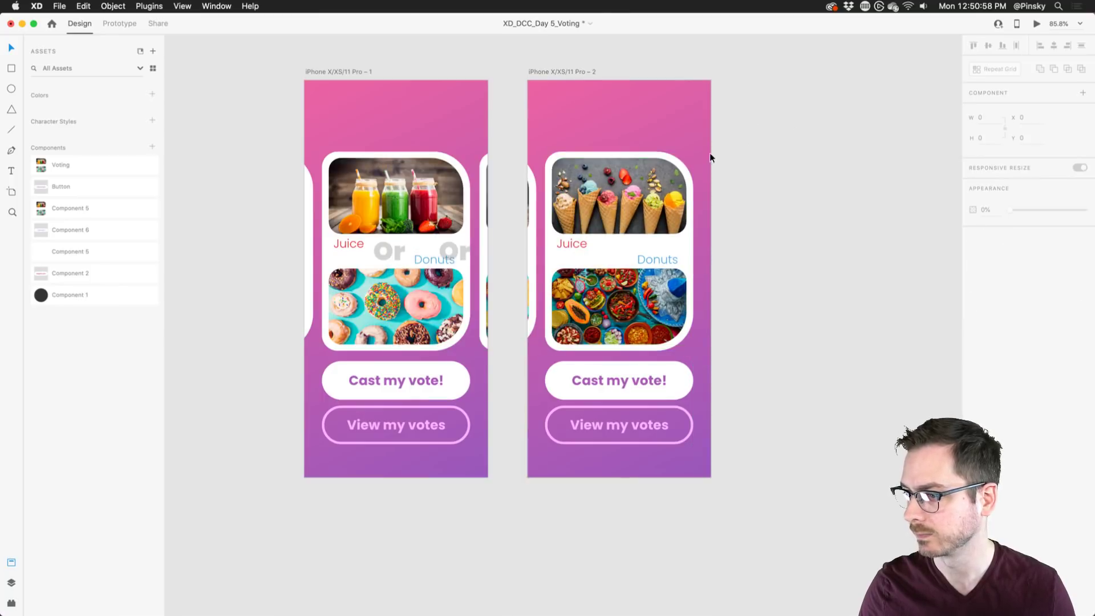
Link the Voting component on the first artboard to iPhone X/XS/11 Pro – 2 with a Drag trigger and Auto-Animate action.
scroll(709, 152, "down", 1)
left_click(317, 65)
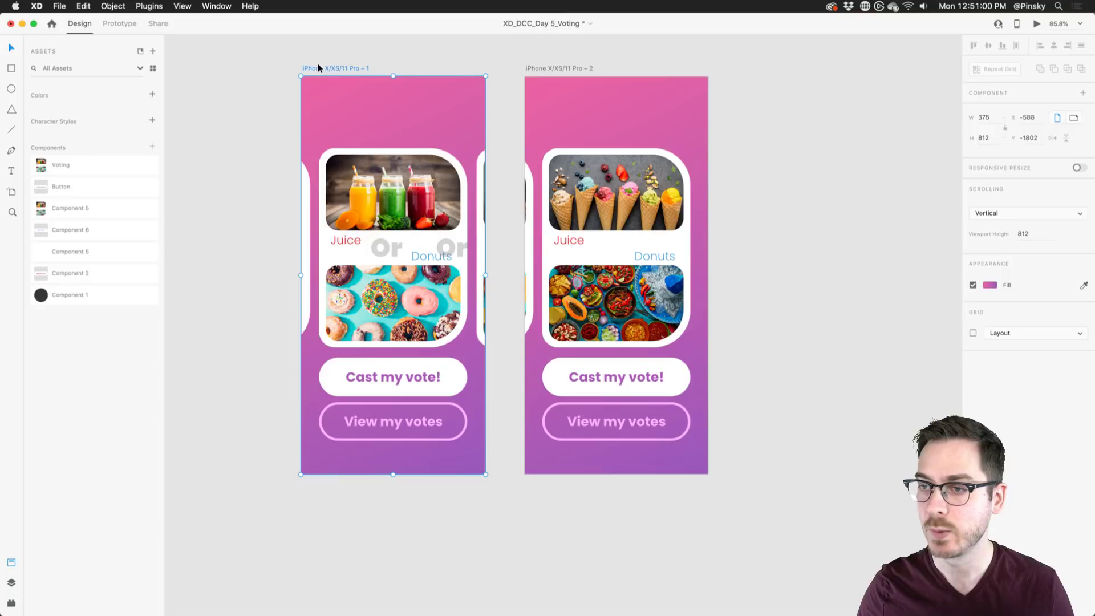
left_click(114, 22)
left_click(423, 187)
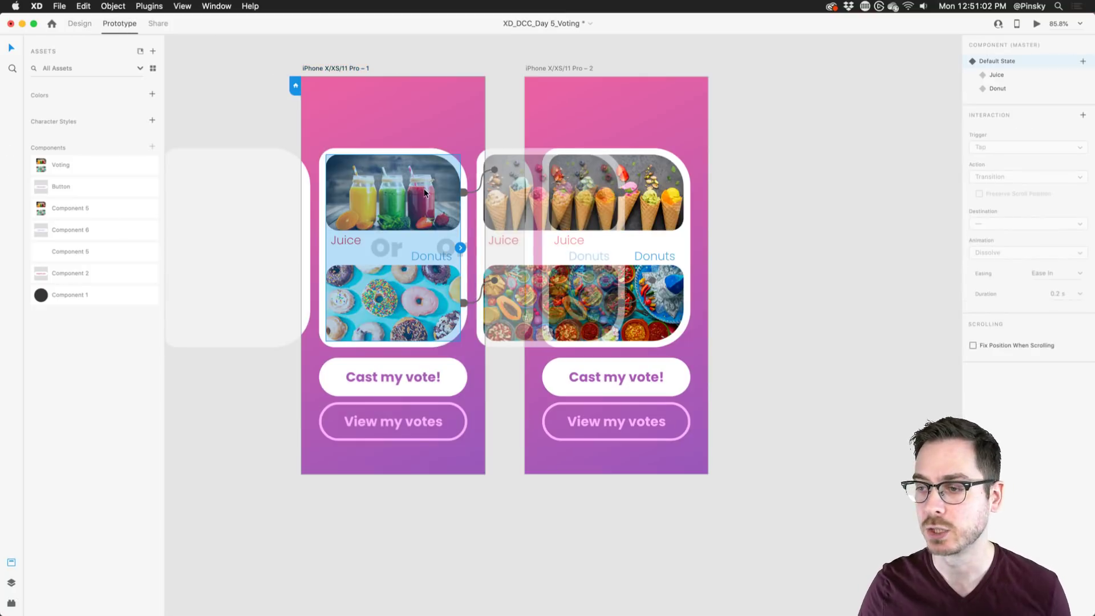
left_click_drag(461, 251, 580, 188)
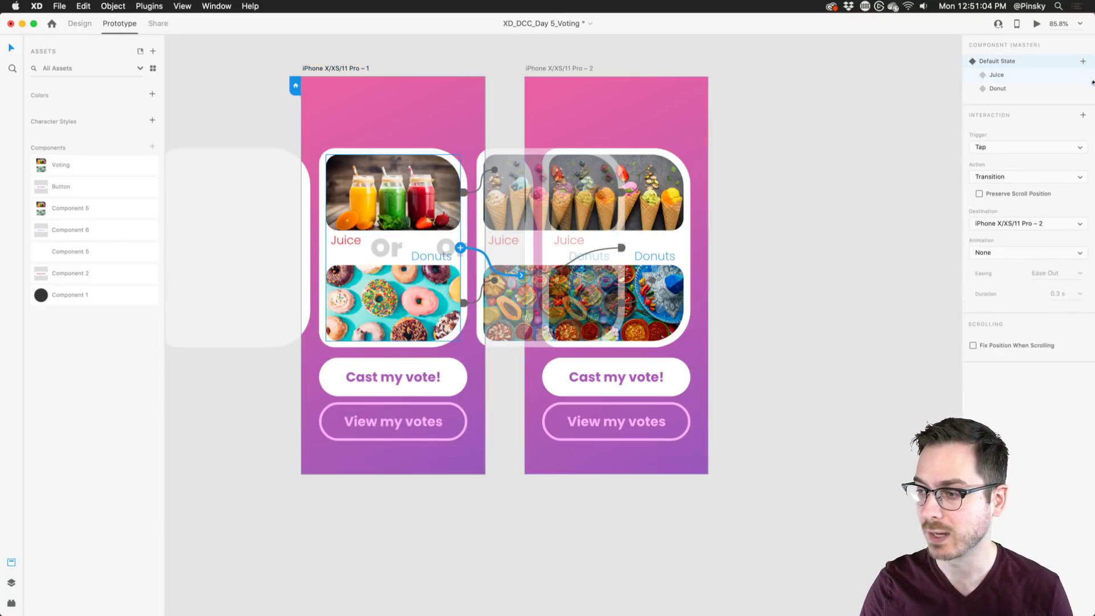
left_click(1016, 149)
left_click(1002, 158)
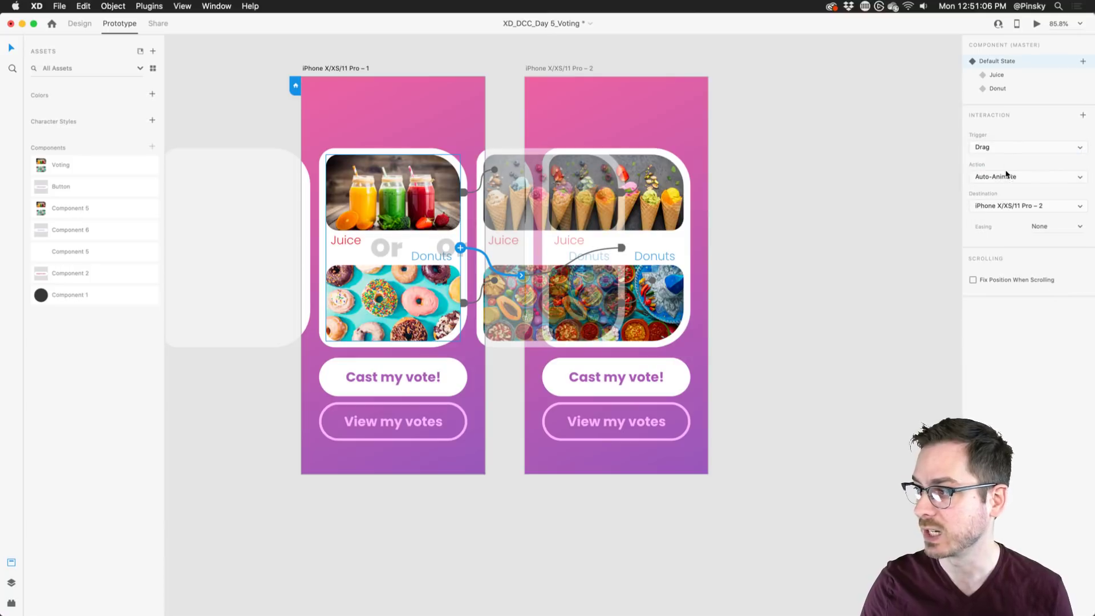
left_click(1005, 177)
left_click(1005, 177)
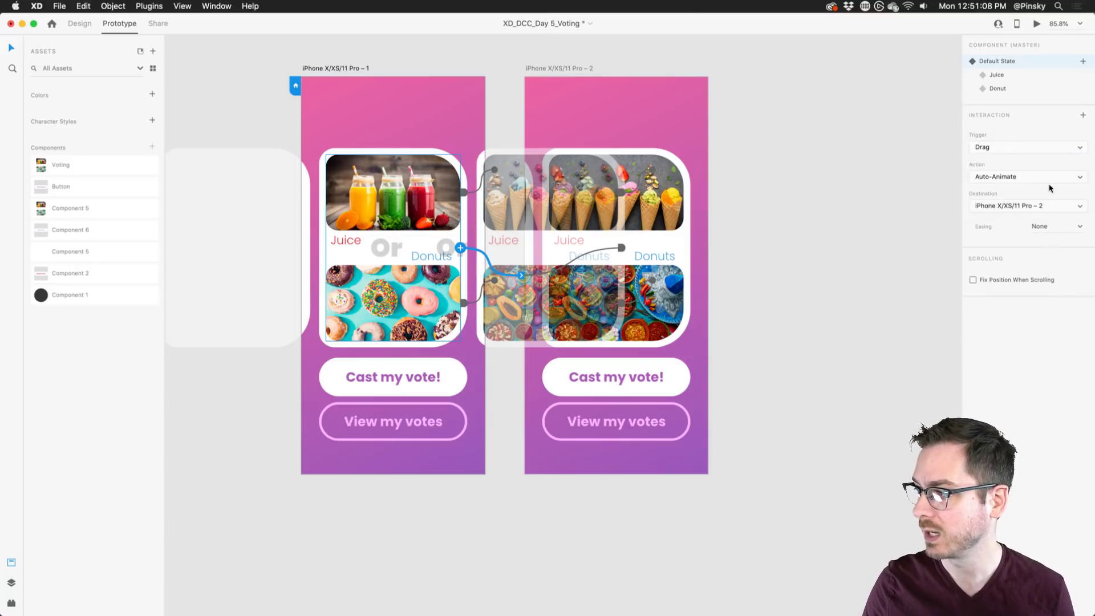
Preview the prototype and test swiping from the juice and donuts card to the second food card.
left_click(1037, 23)
left_click_drag(422, 218, 252, 218)
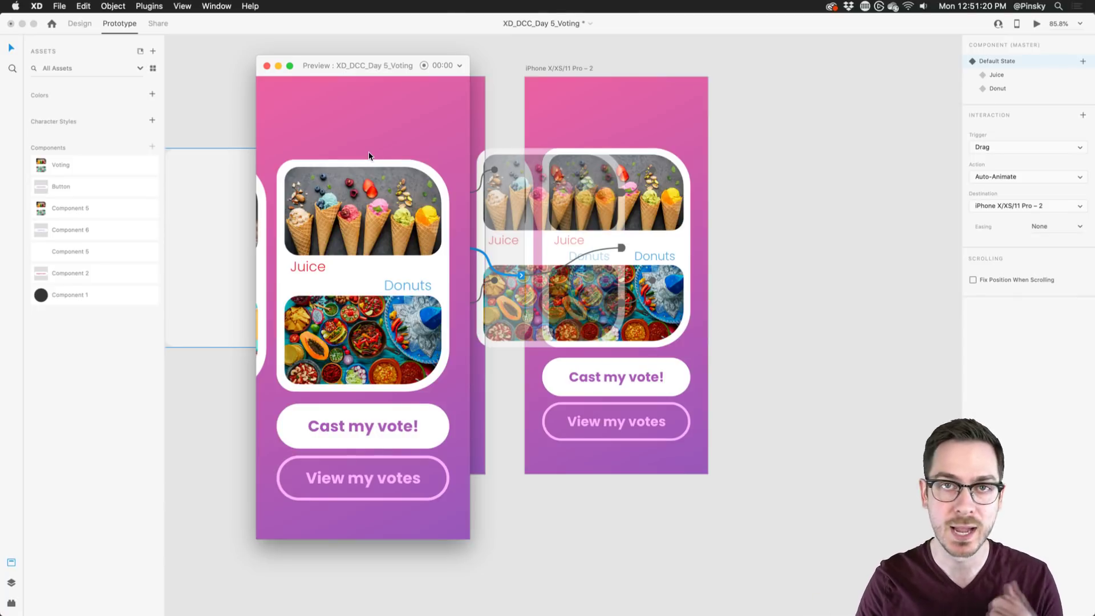
left_click(244, 89)
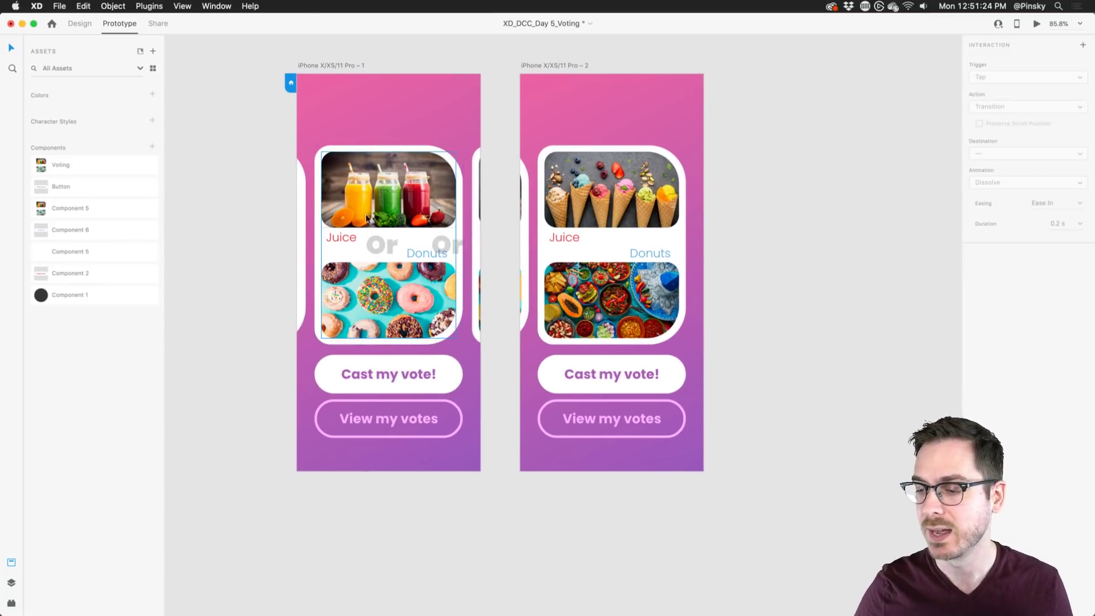
Undo the swipe link, the duplicated artboard and the extra food card, going back to a single artboard with blank side cards.
left_click(80, 24)
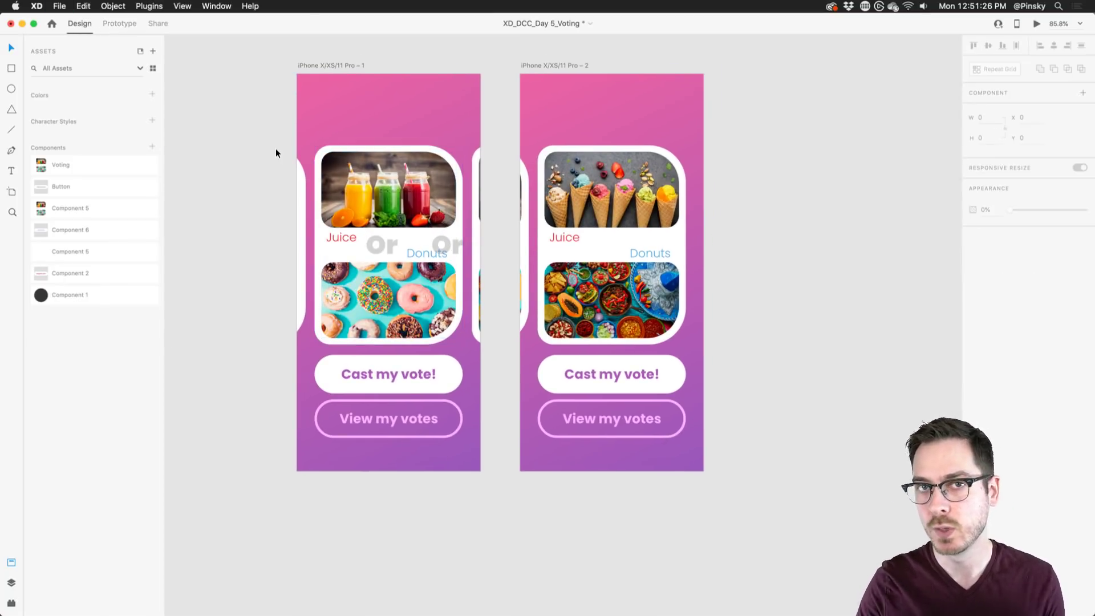
key("super+v")
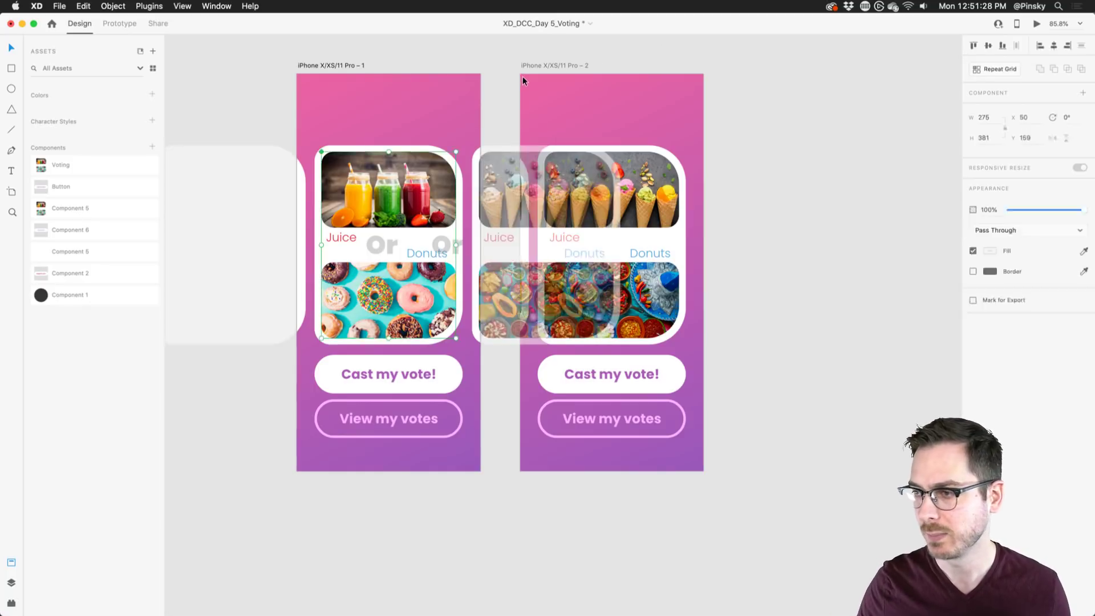
key("super+z")
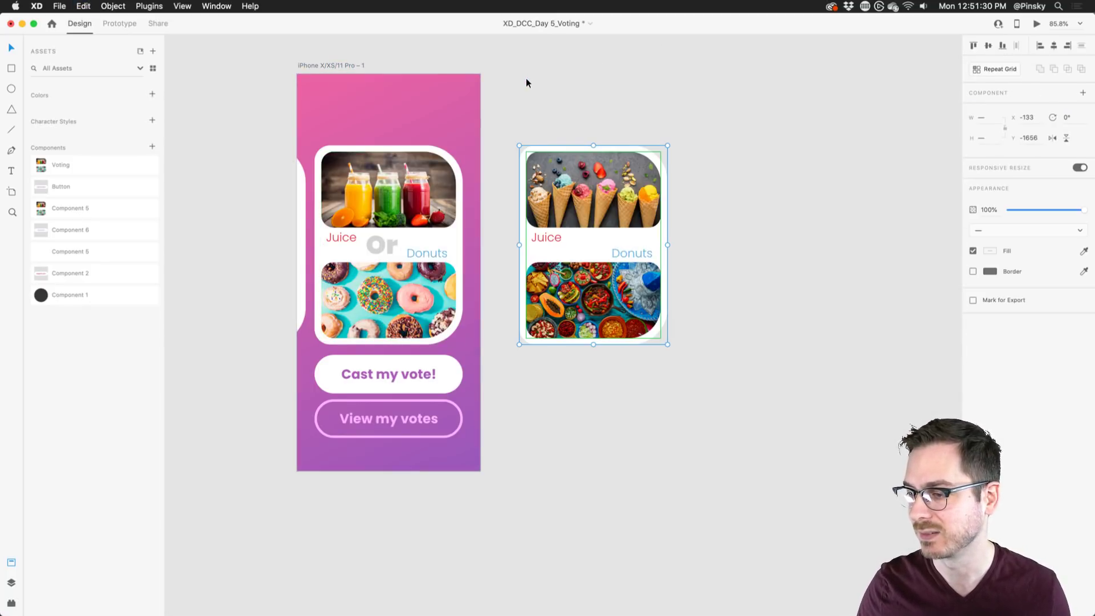
key("super+z")
key("super+shift+z")
key("super+z")
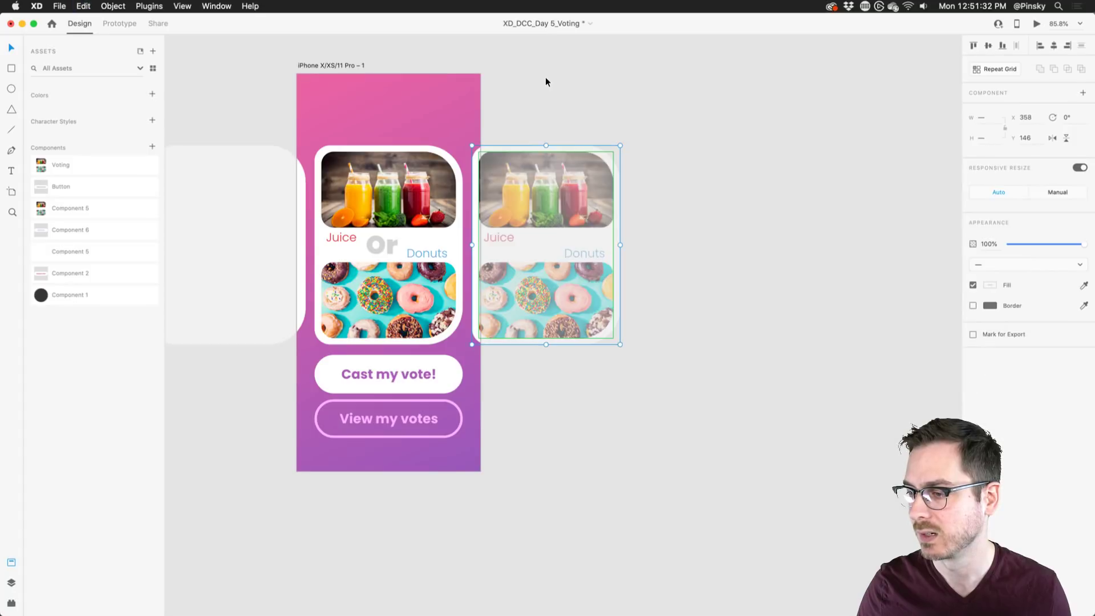
key("super+z")
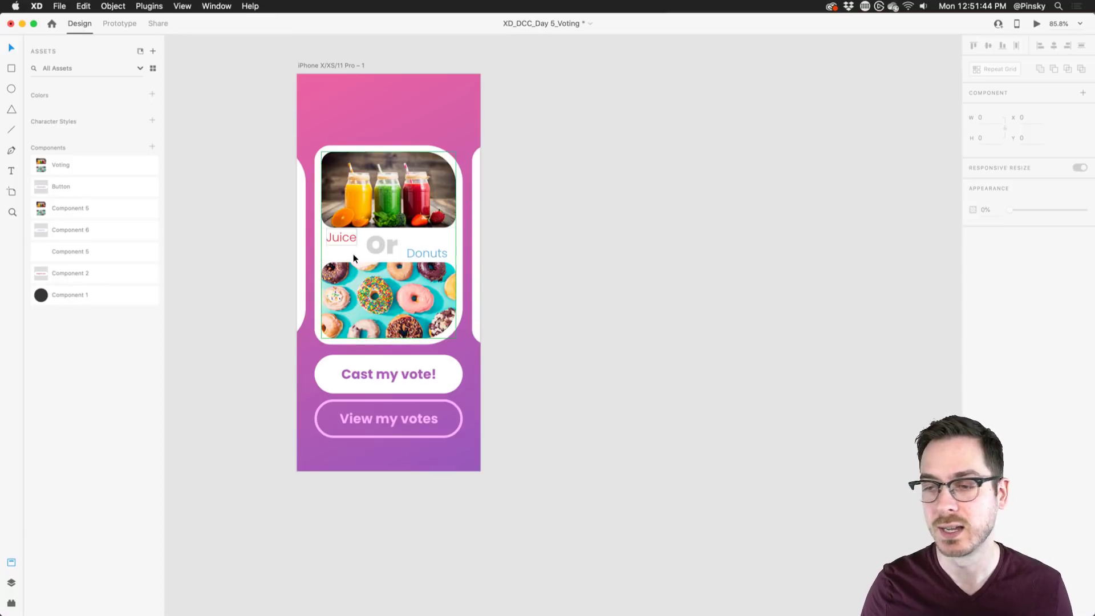
Add a Hover State to the "Cast my vote!" button component.
left_click(399, 371)
scroll(401, 371, "up", 3)
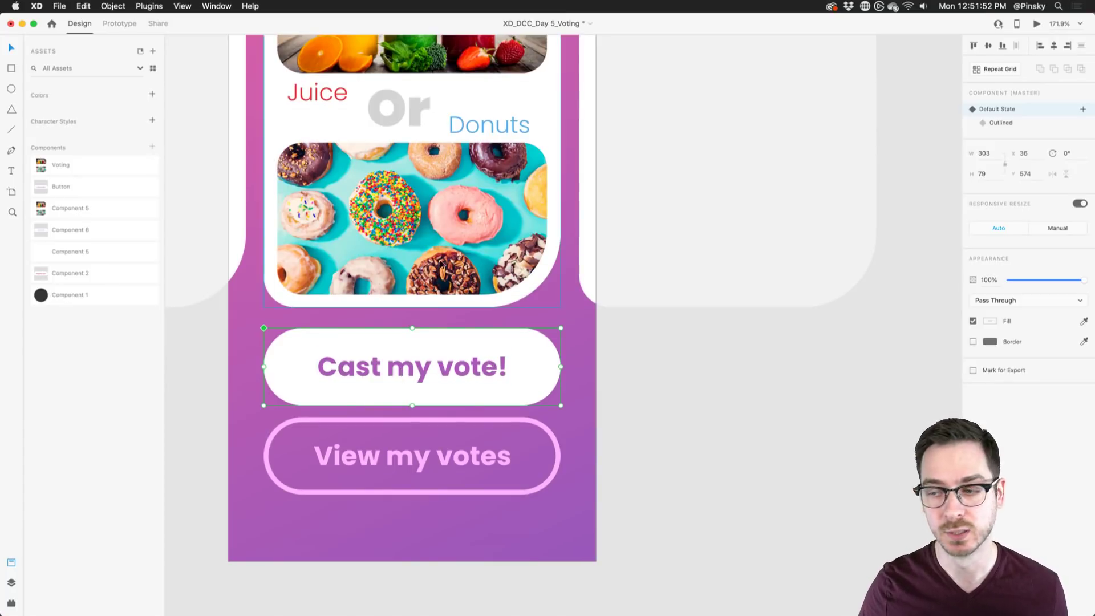
left_click(1083, 109)
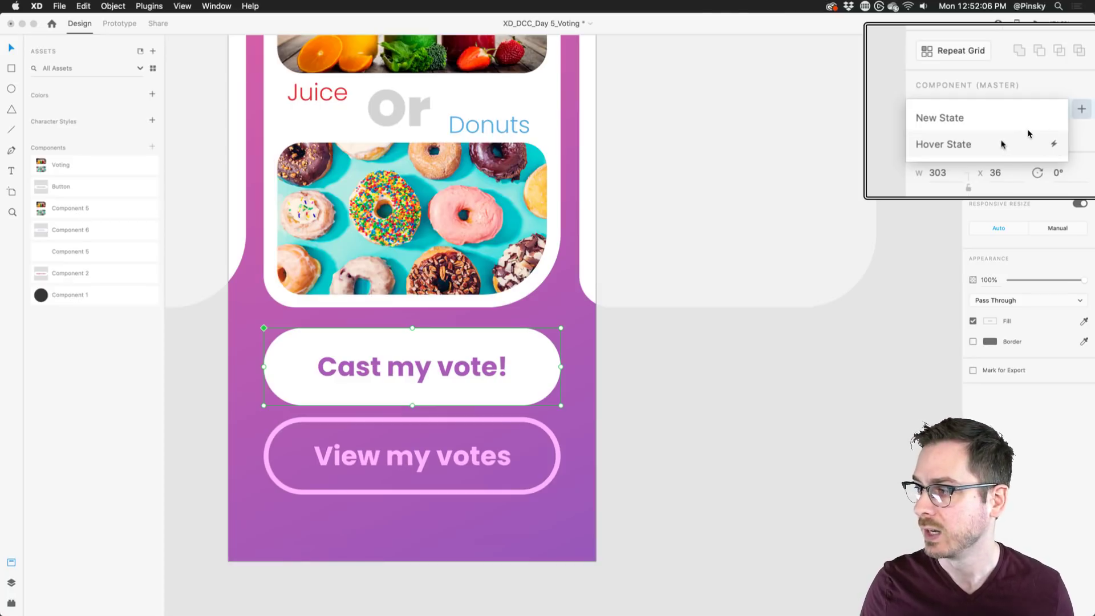
left_click(1002, 144)
key("Return")
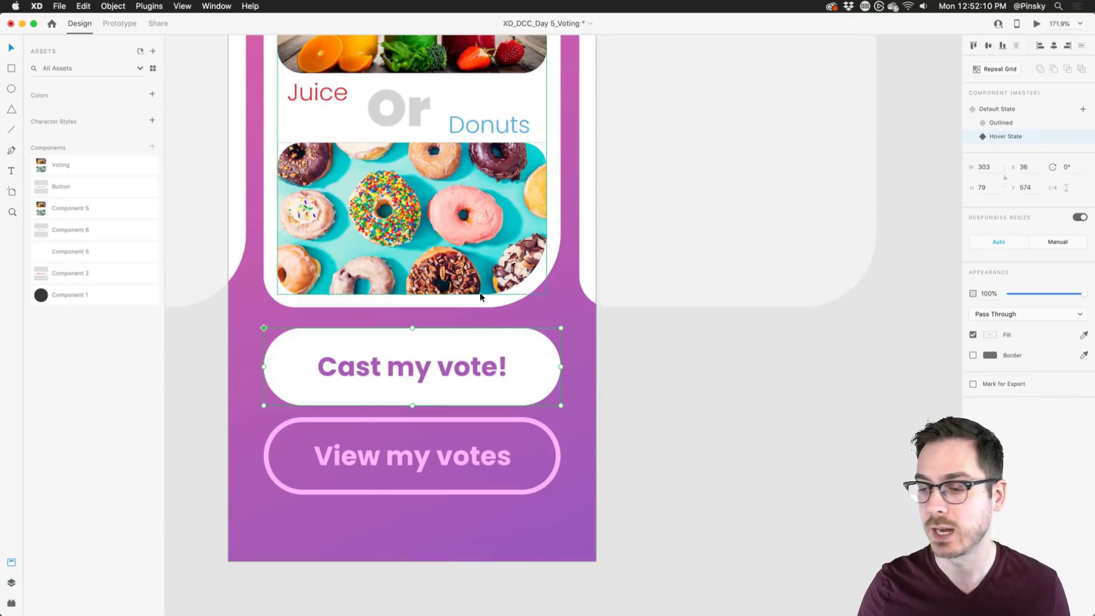
In the button's Hover State, enlarge the label to size 29 and reduce the white background's opacity to 69%.
double_click(410, 378)
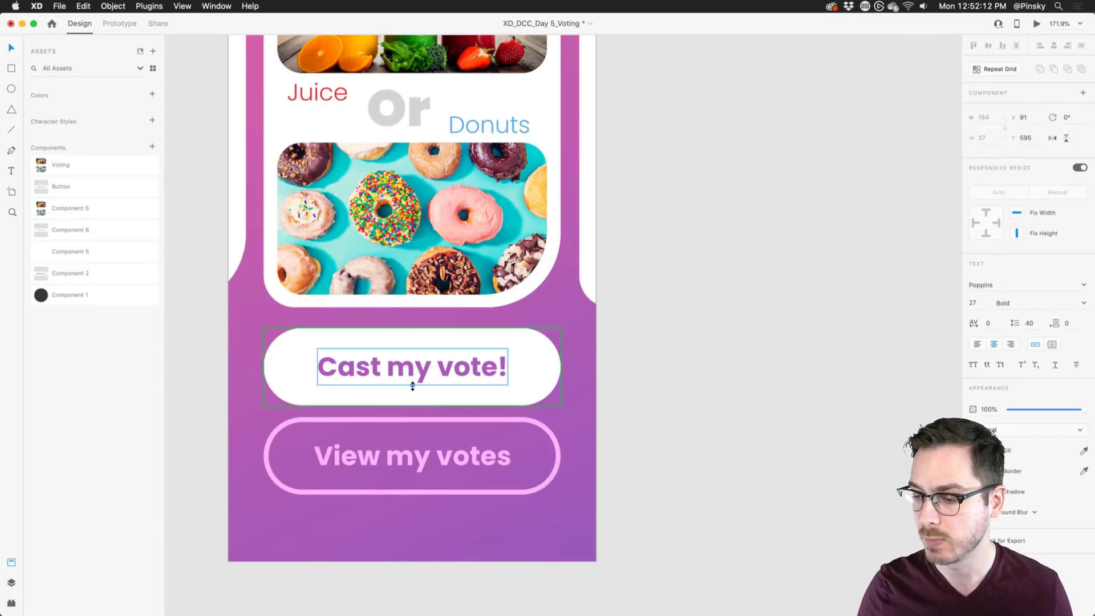
left_click_drag(413, 386, 412, 389)
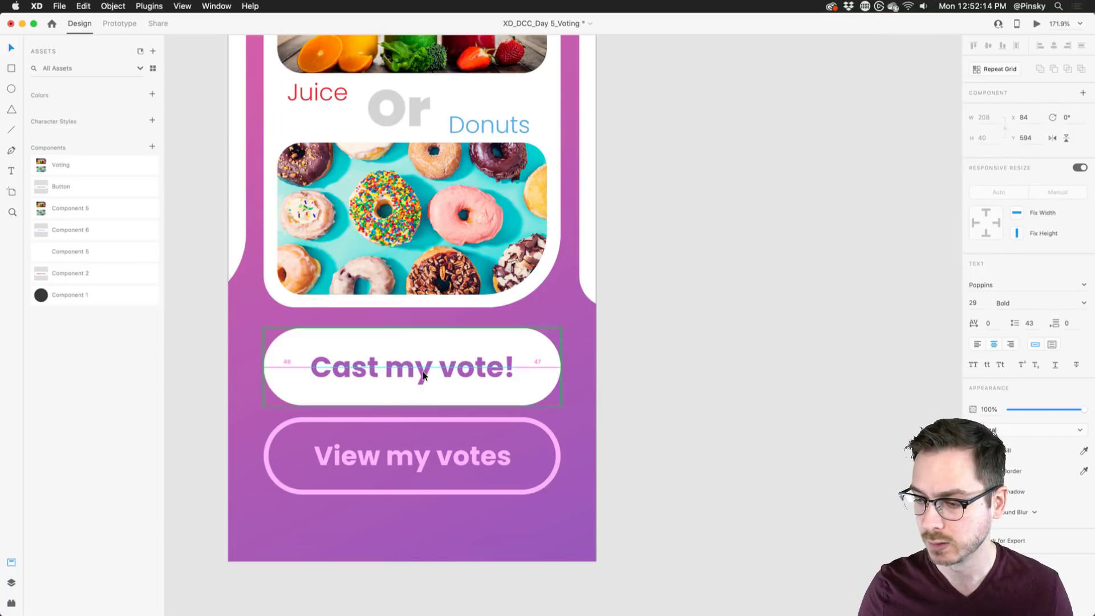
left_click(558, 350)
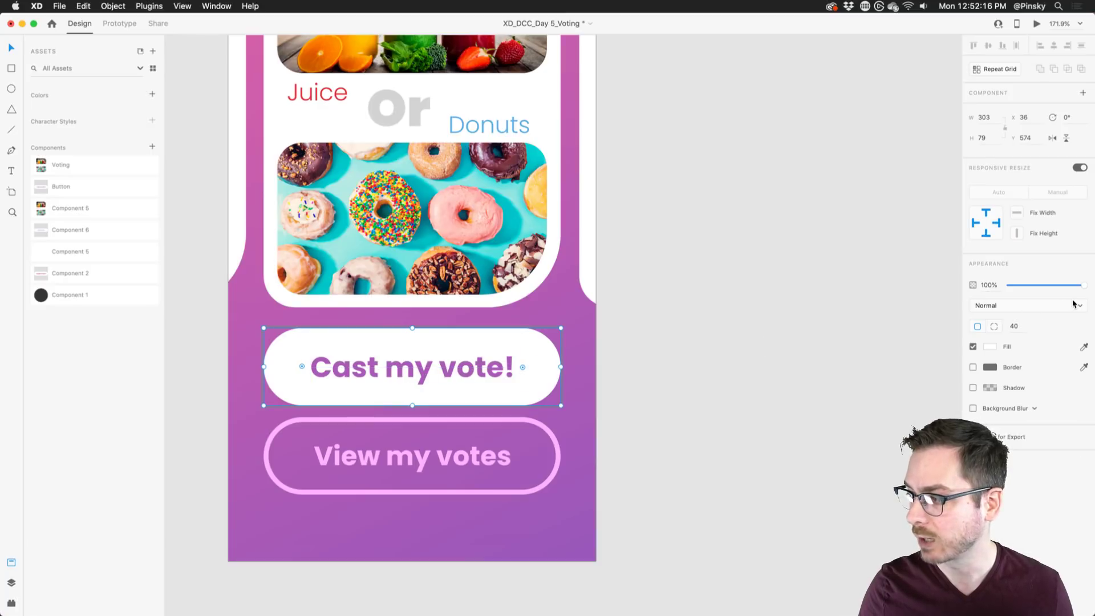
left_click_drag(1083, 285, 1062, 287)
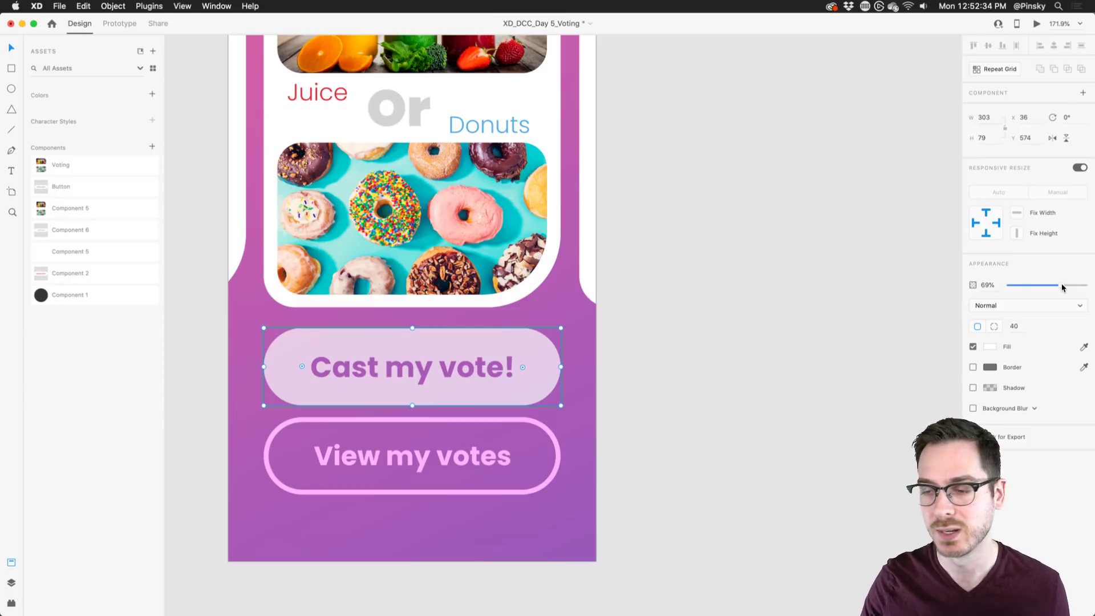
key("Escape")
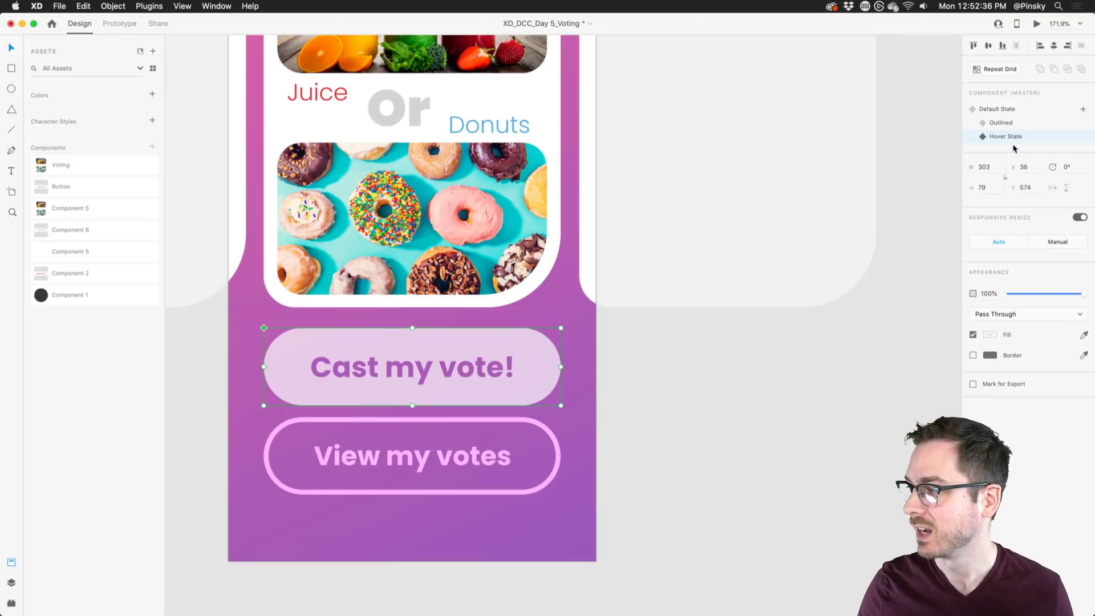
Return the button to its Default State and preview its hover effect in the prototype.
left_click(1006, 108)
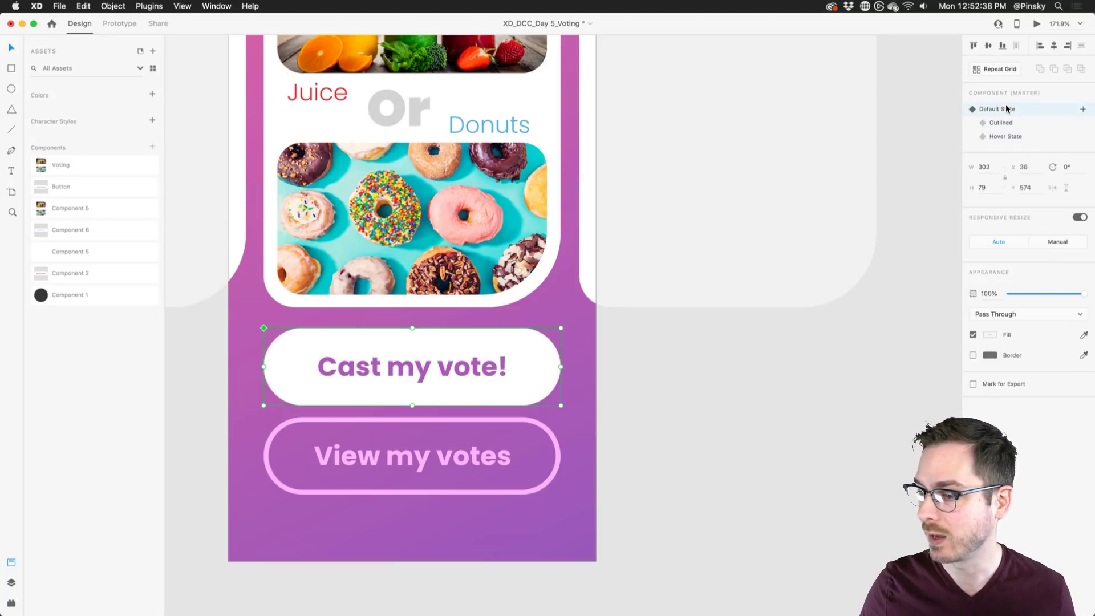
left_click(1037, 24)
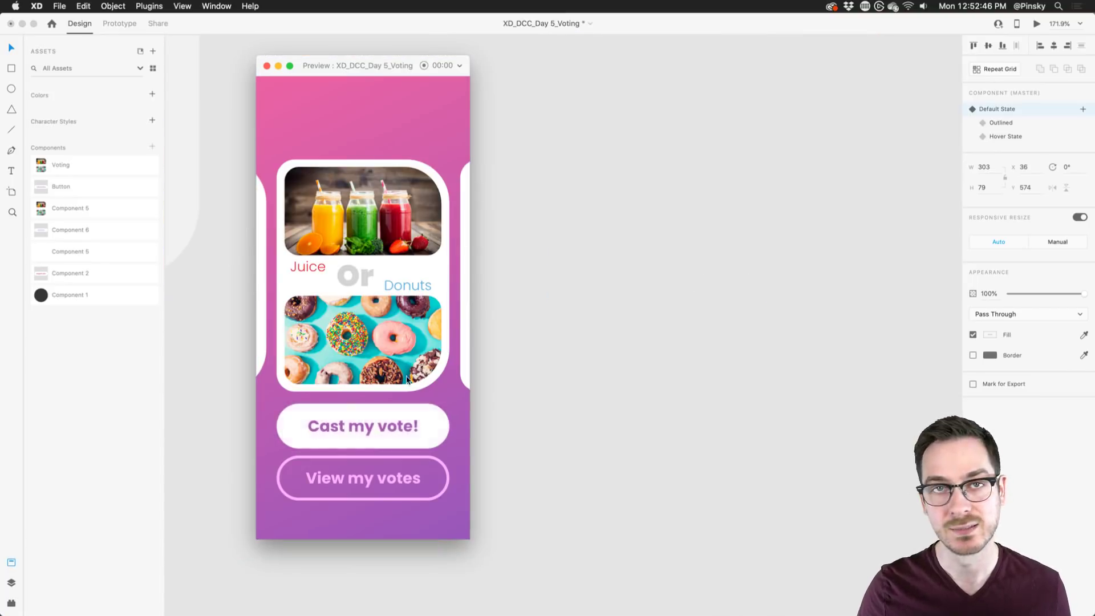
key("super+w")
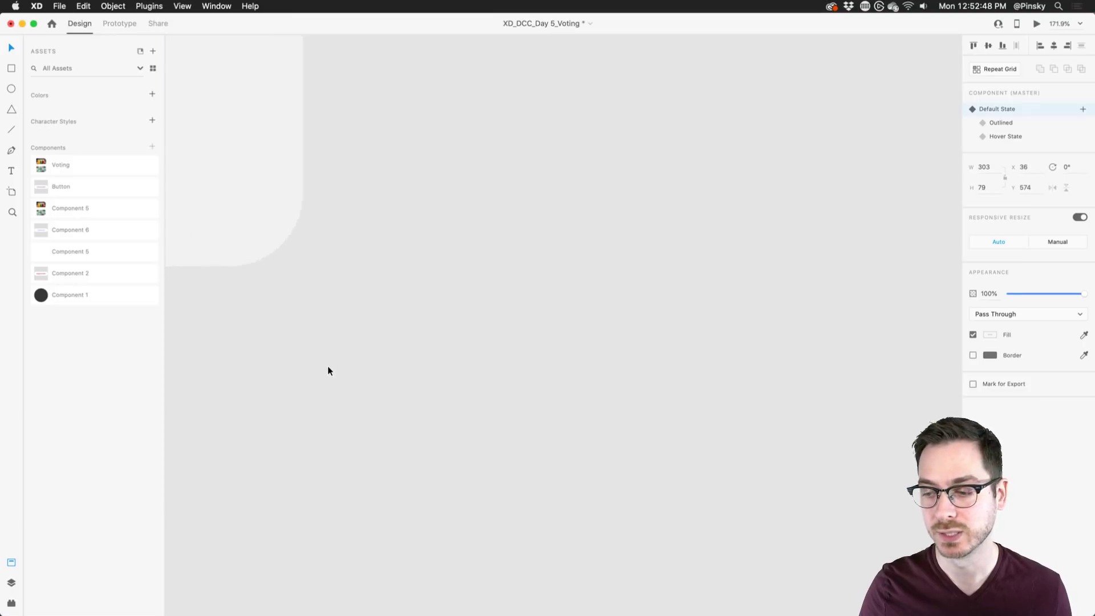
Add a new state named "Outlined Hover" to the button's master component.
scroll(327, 364, "left", 10)
left_click(451, 369)
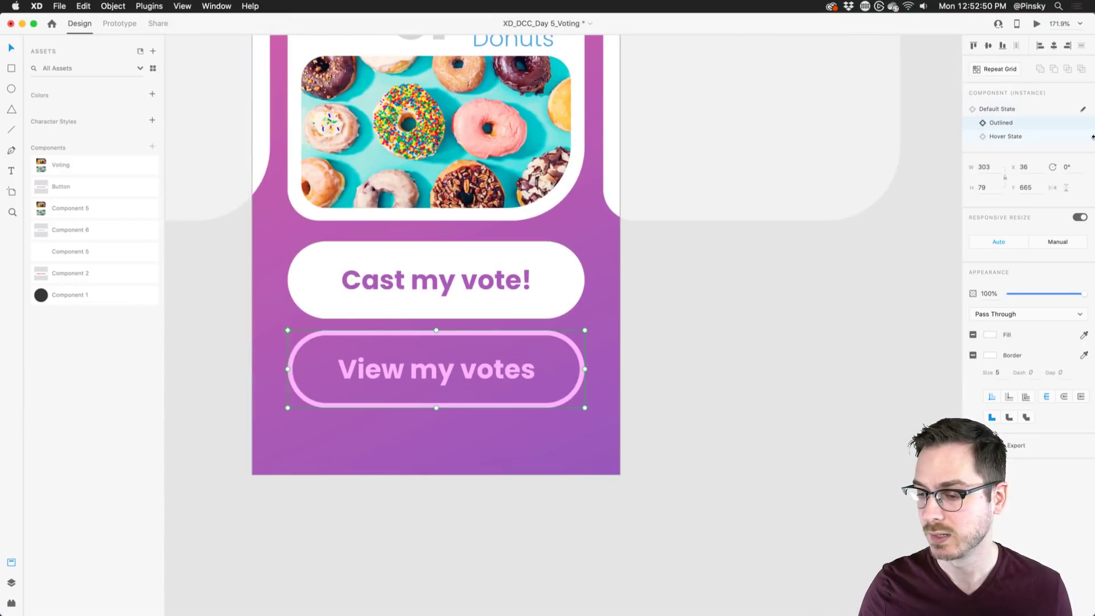
left_click(1082, 109)
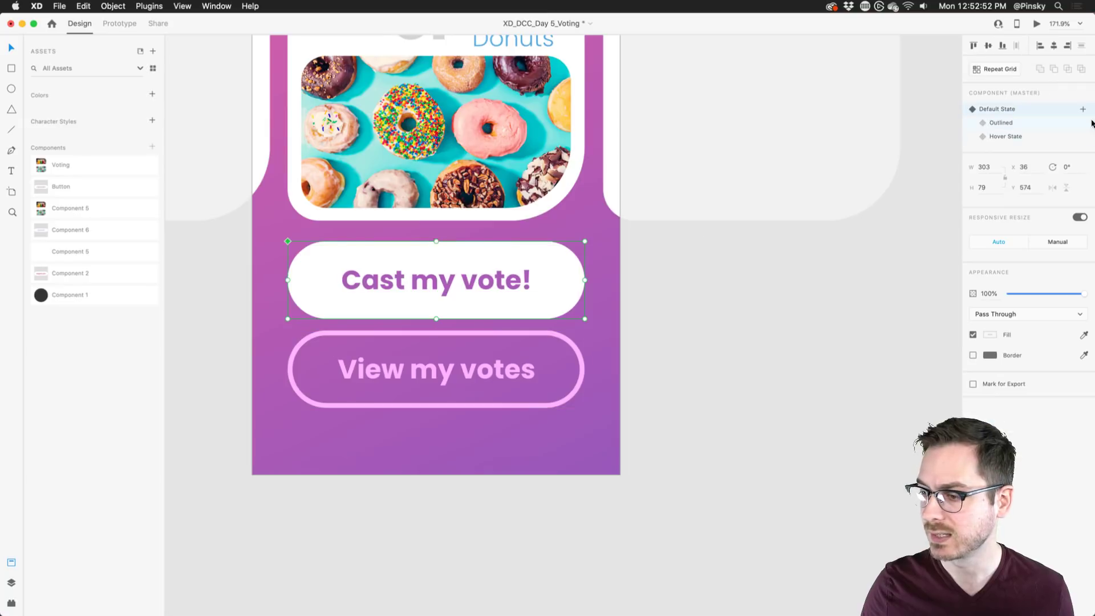
left_click(1083, 109)
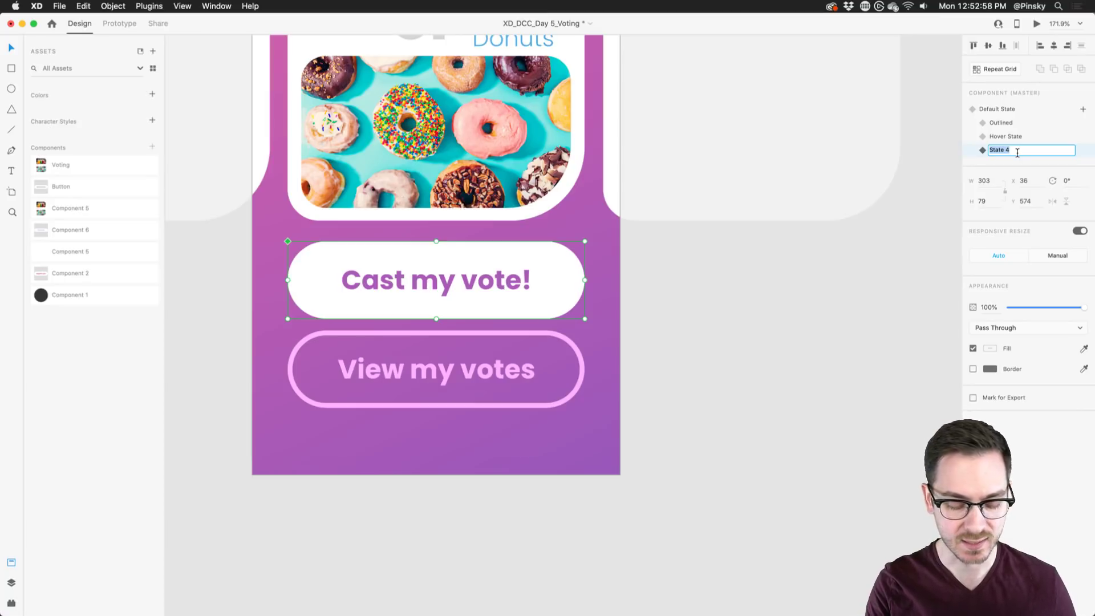
type("Outlin")
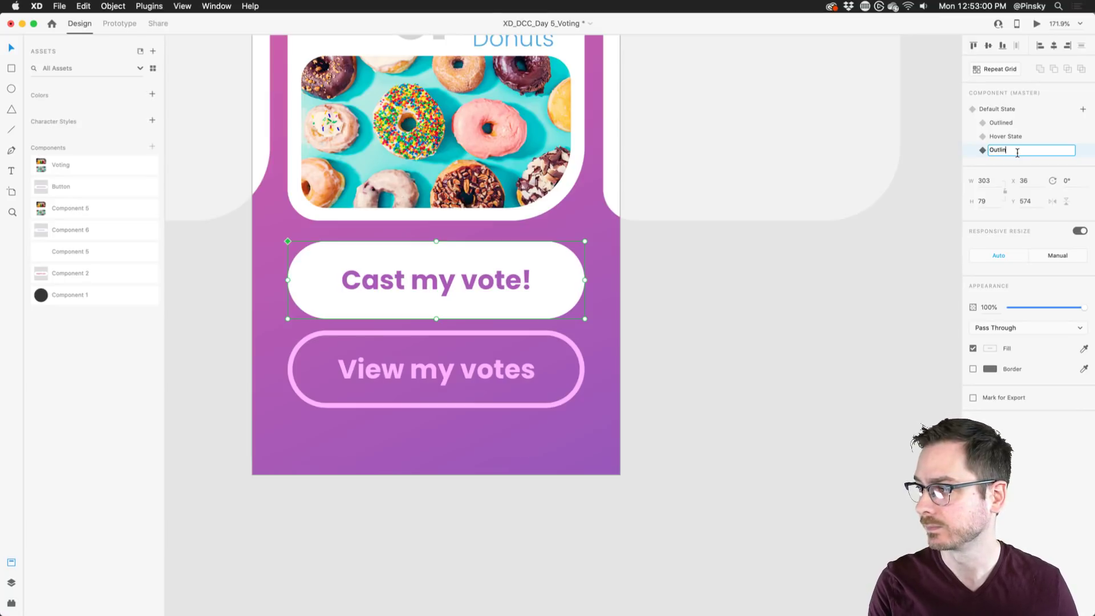
type("ed Hover")
key("Return")
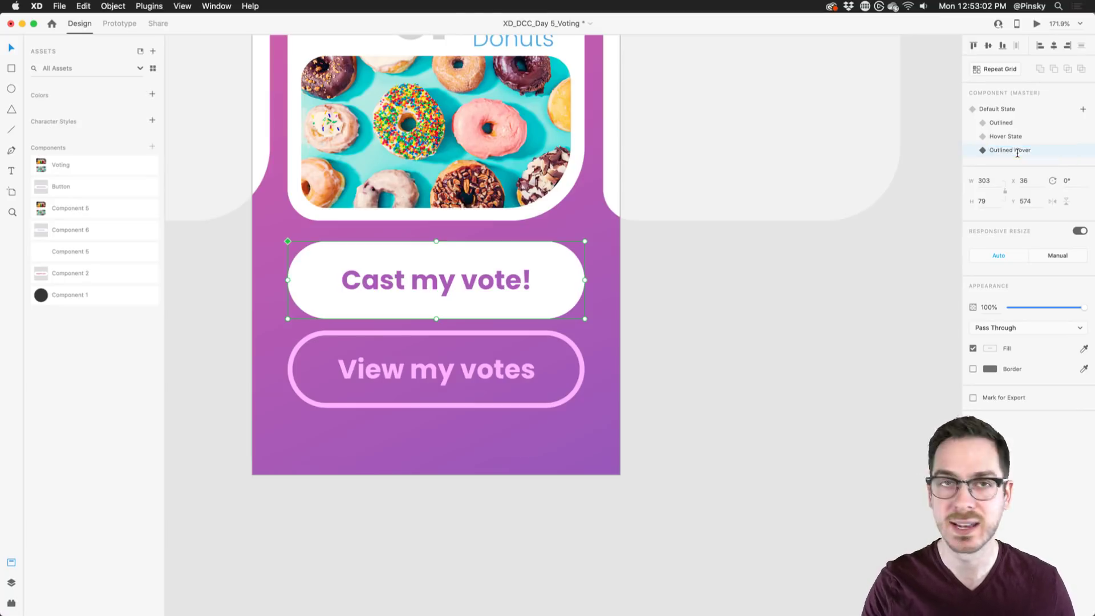
In the Outlined Hover state, remove the button background's fill and give it a thick white border.
double_click(557, 261)
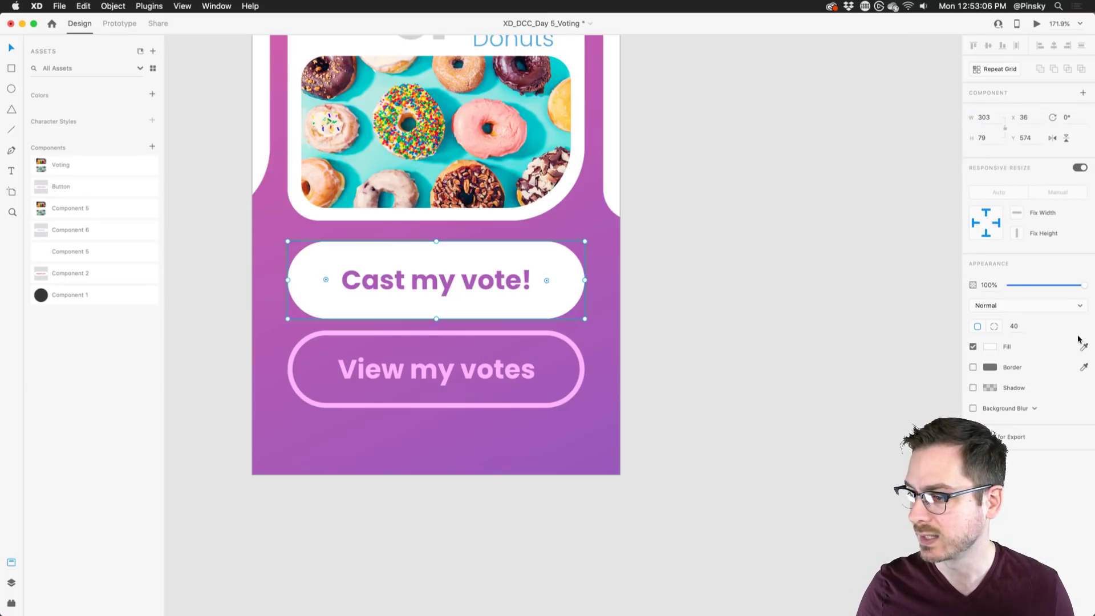
left_click(973, 346)
left_click(972, 367)
left_click(990, 367)
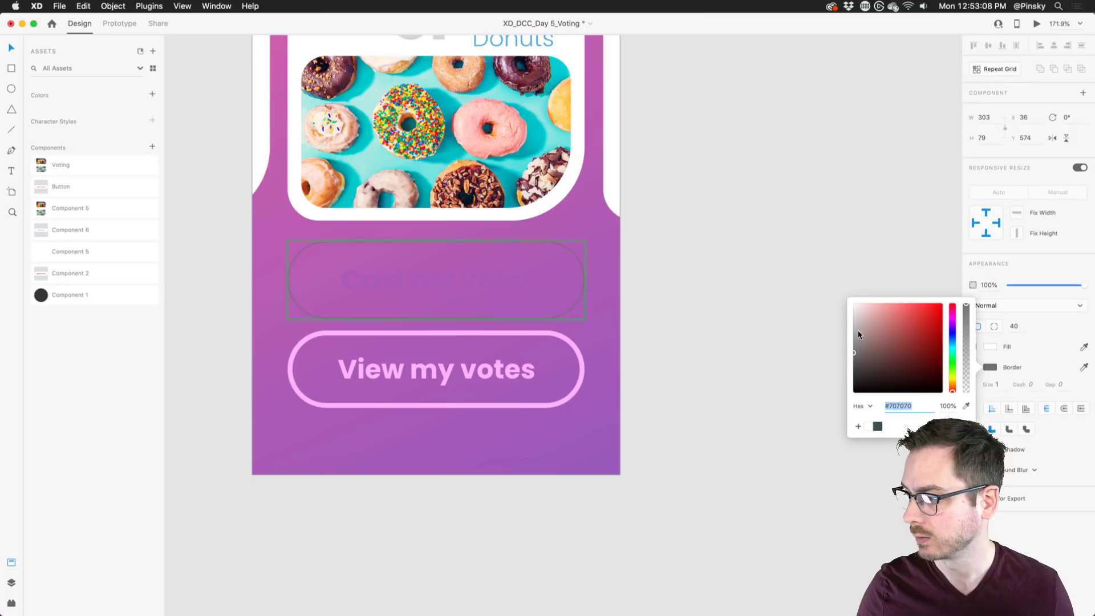
left_click_drag(859, 335, 854, 305)
left_click(997, 384)
key("Up")
key("Up")
key("Up")
key("Up")
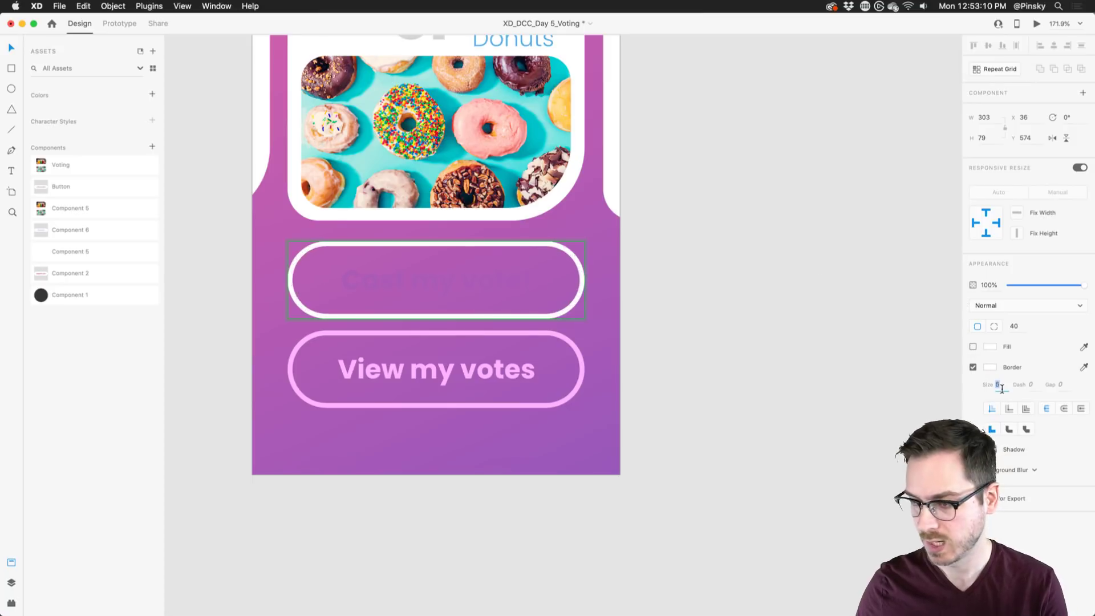
key("Up")
key("Up")
key("Up")
Change the label's fill to white in the button's Outlined Hover state.
left_click(439, 276)
left_click(439, 277)
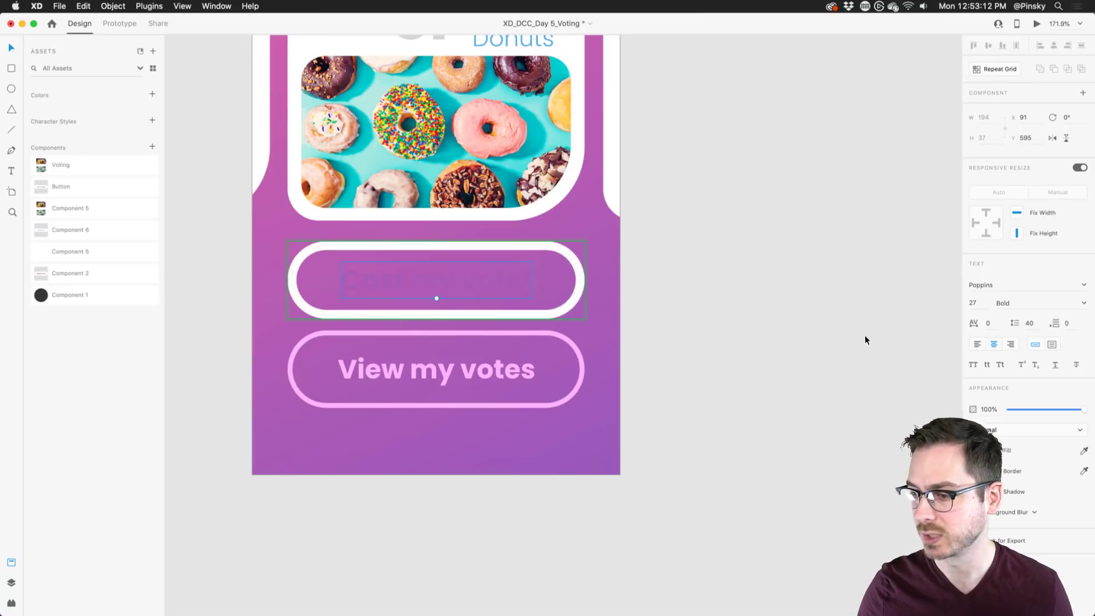
left_click(990, 450)
left_click_drag(858, 394, 767, 313)
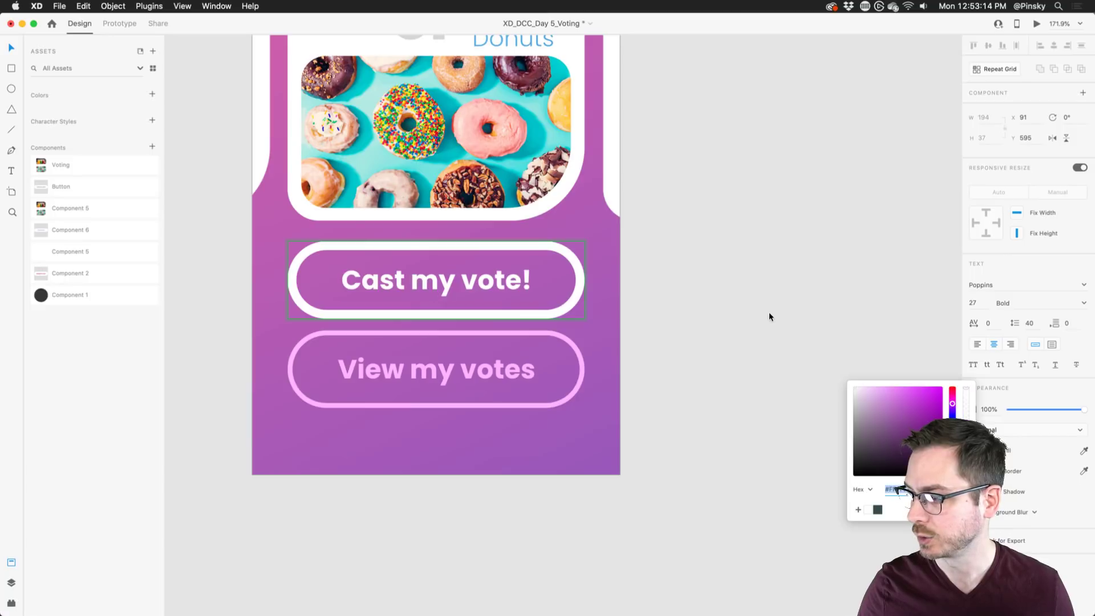
Replace the Outlined Hover state's label text with "View my votes".
double_click(471, 289)
type("View my v")
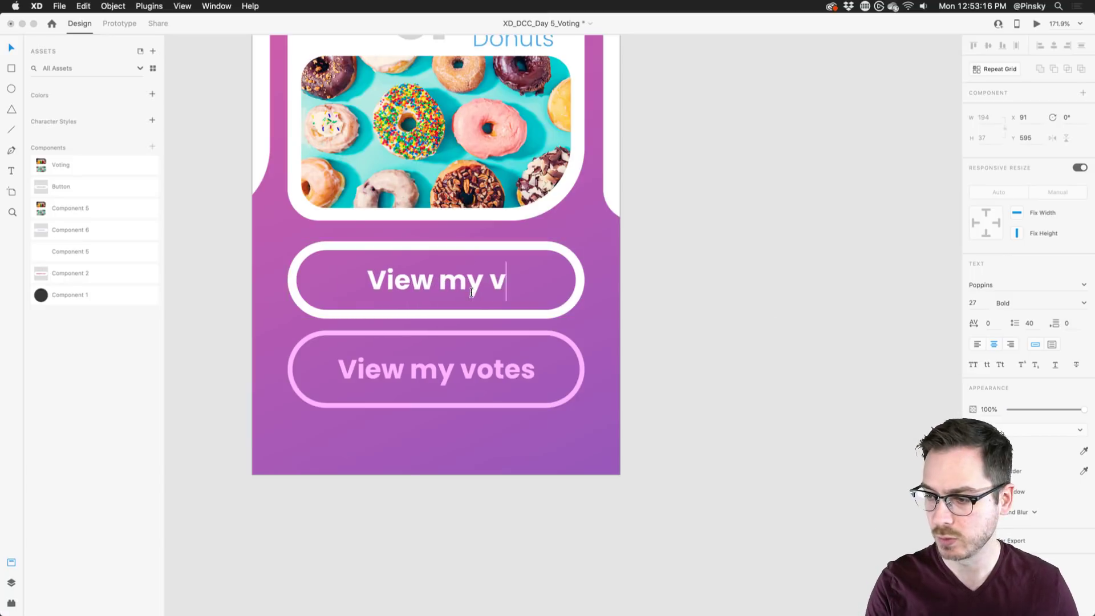
type("otes")
key("Escape")
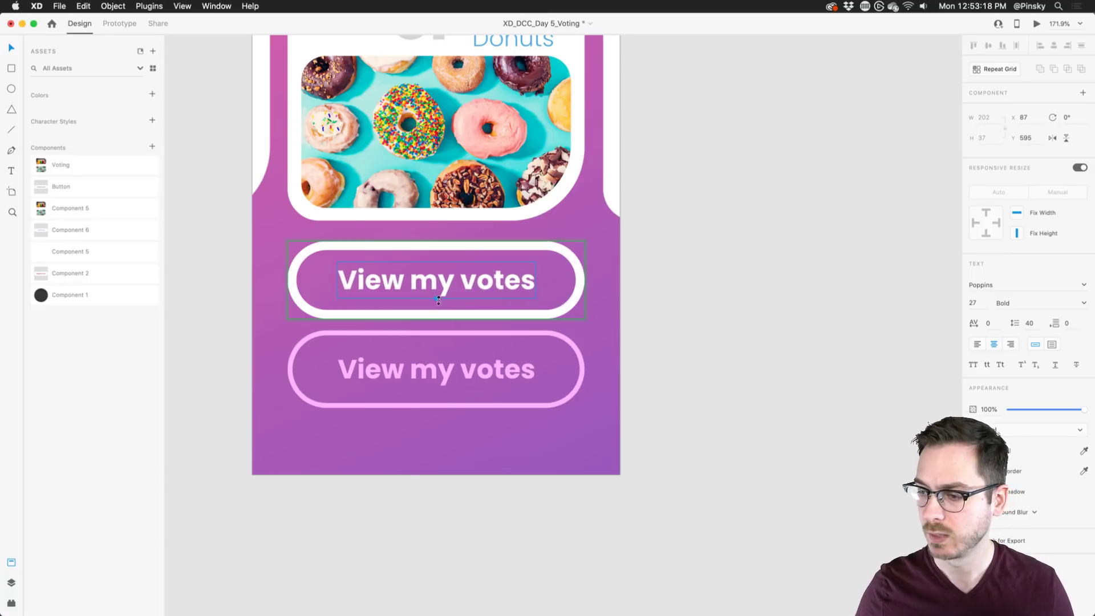
Enlarge the Outlined Hover label to size 29 and return the button to its Default State.
left_click_drag(438, 300, 438, 304)
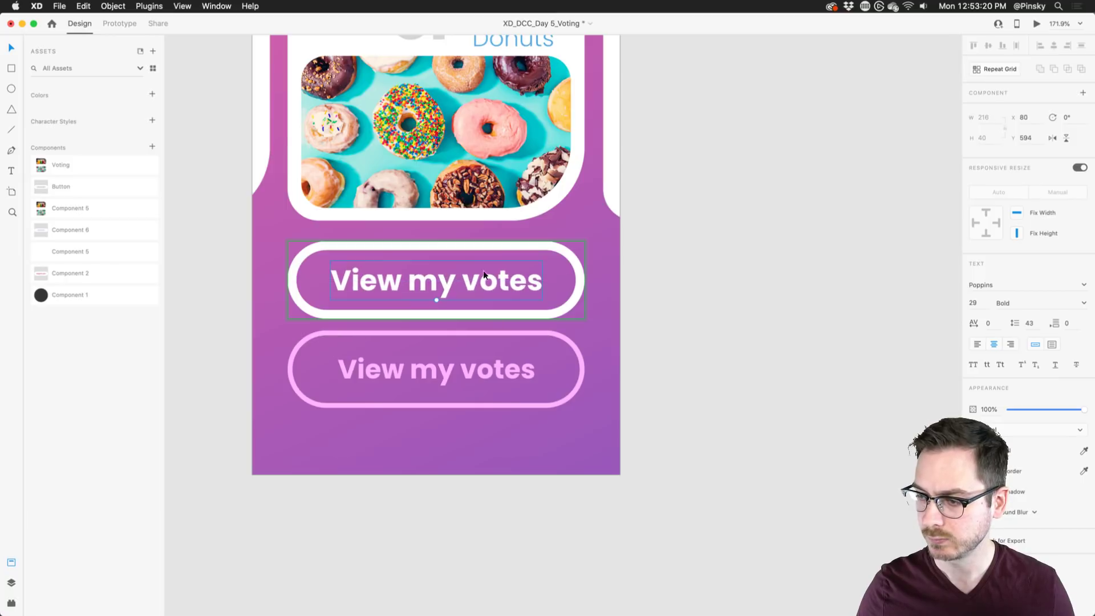
key("Escape")
left_click(1007, 109)
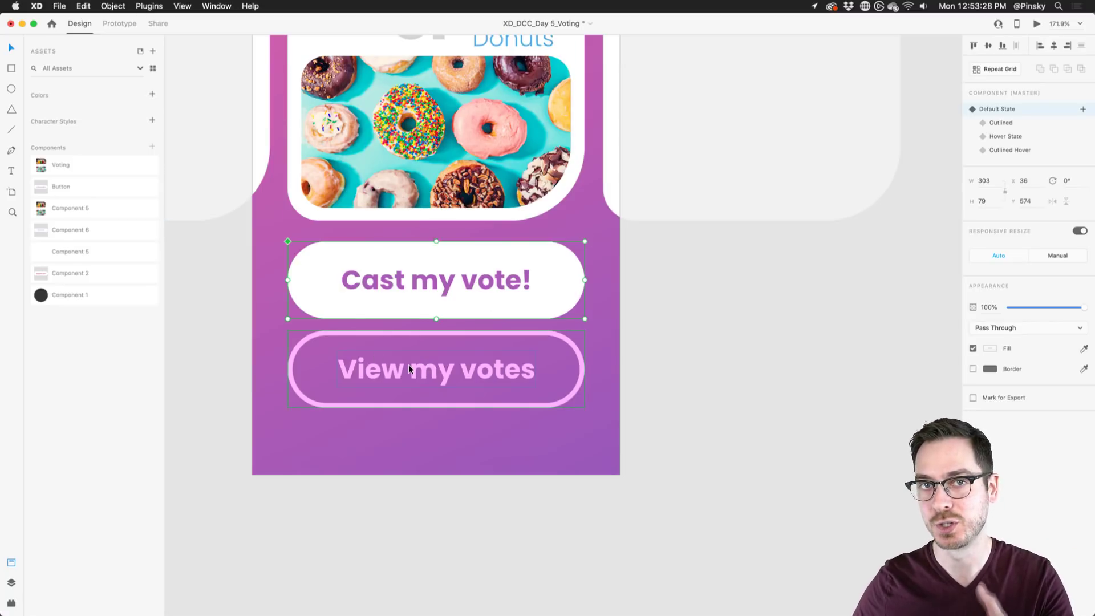
Switch the master button to its Outlined state and add a prototype interaction to it.
left_click(120, 23)
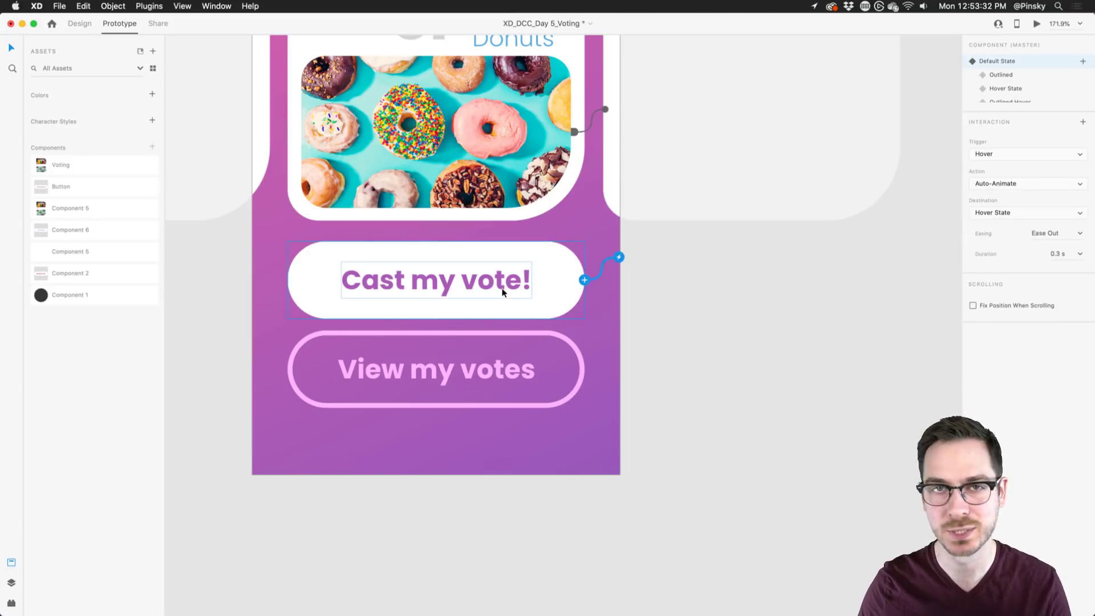
left_click(1006, 75)
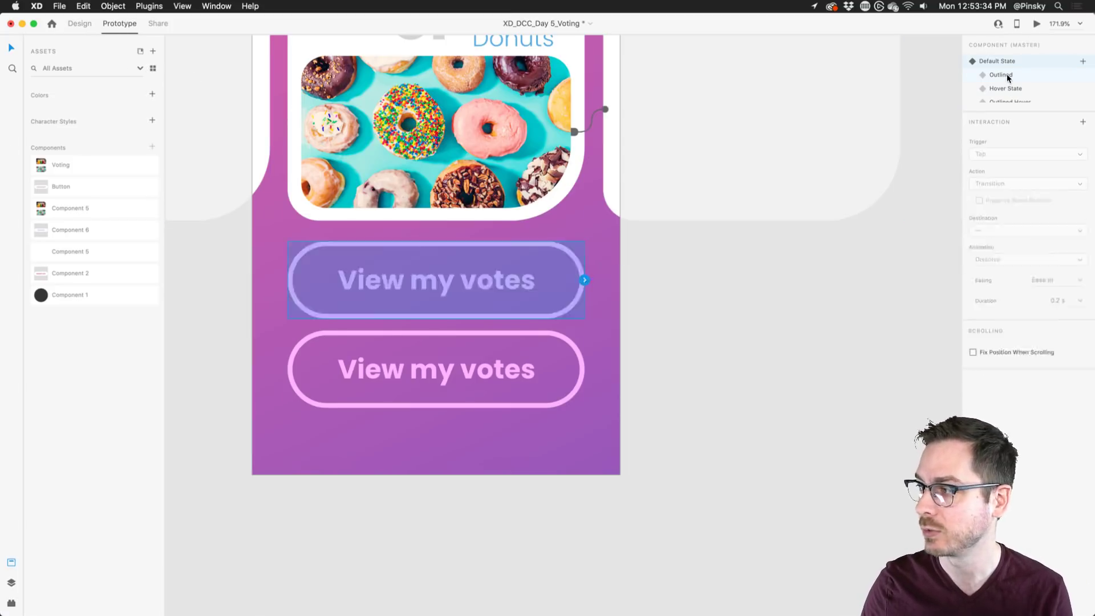
left_click_drag(584, 280, 617, 256)
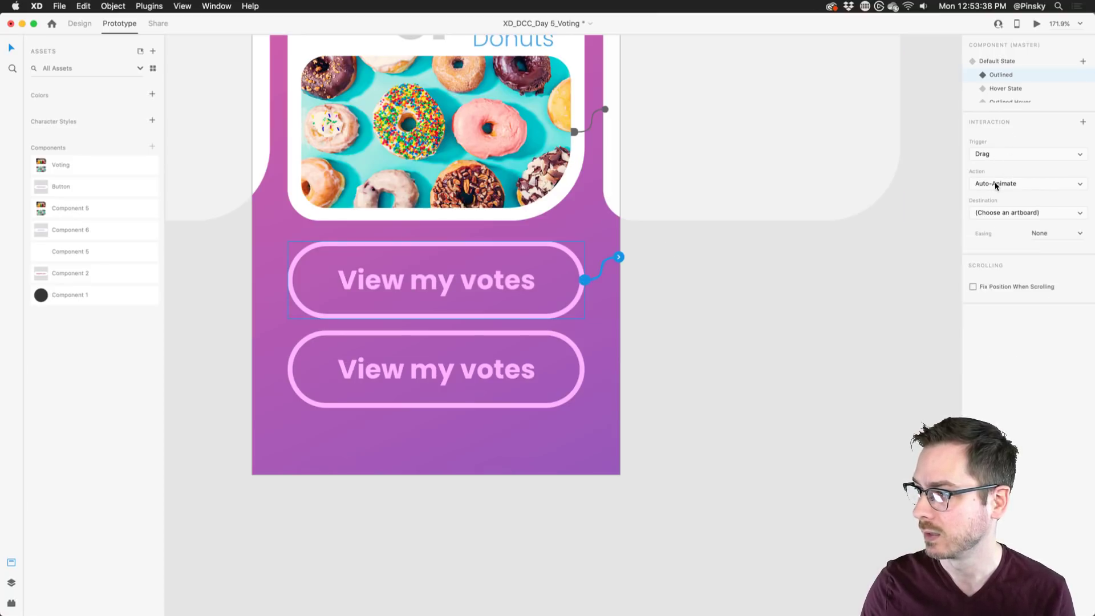
left_click(999, 213)
left_click(999, 214)
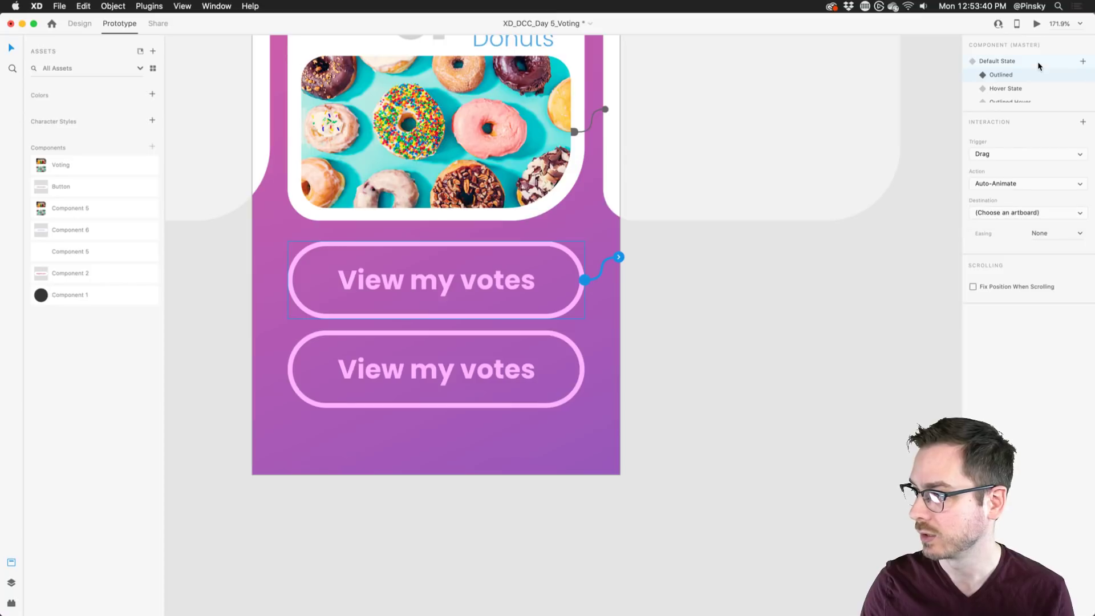
scroll(1036, 66, "down", 1)
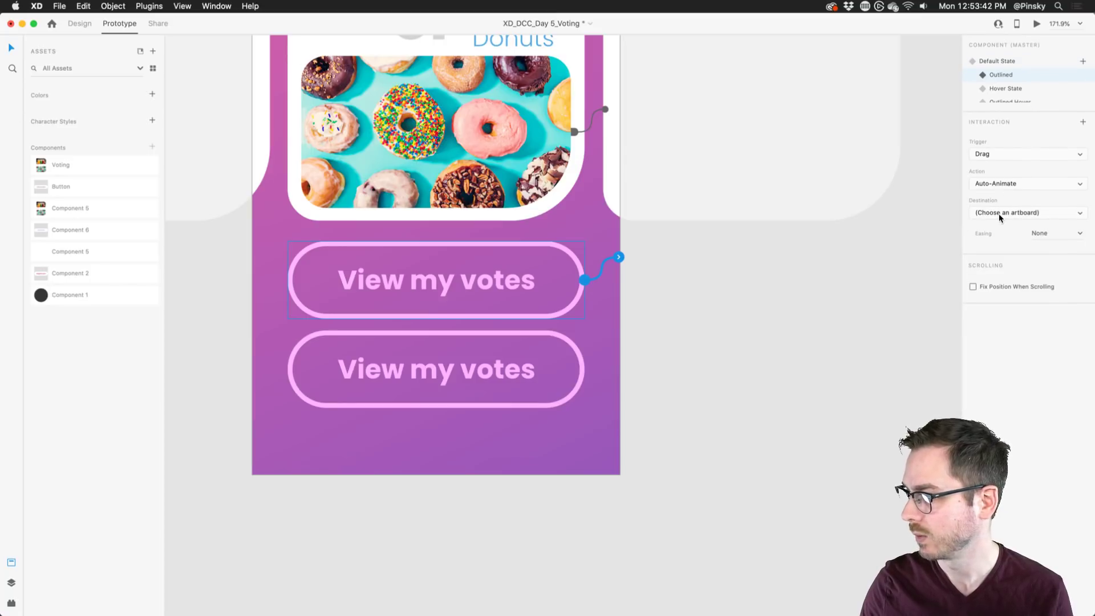
Set the Outlined state's interaction trigger to Hover and its destination to the Outlined Hover state.
left_click(1005, 154)
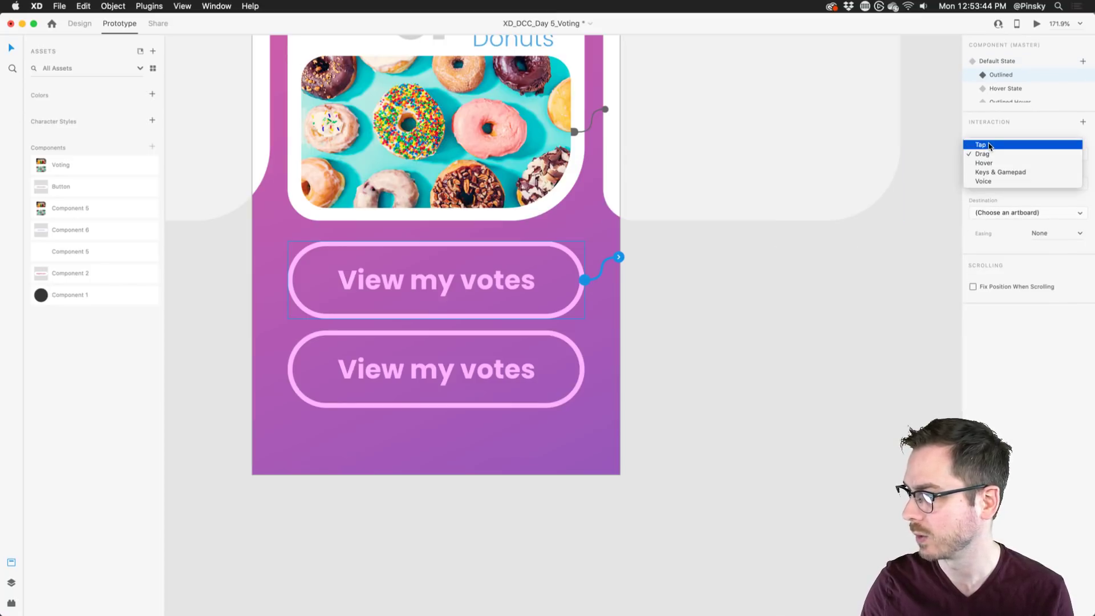
left_click(1006, 147)
left_click(1007, 154)
left_click(1008, 170)
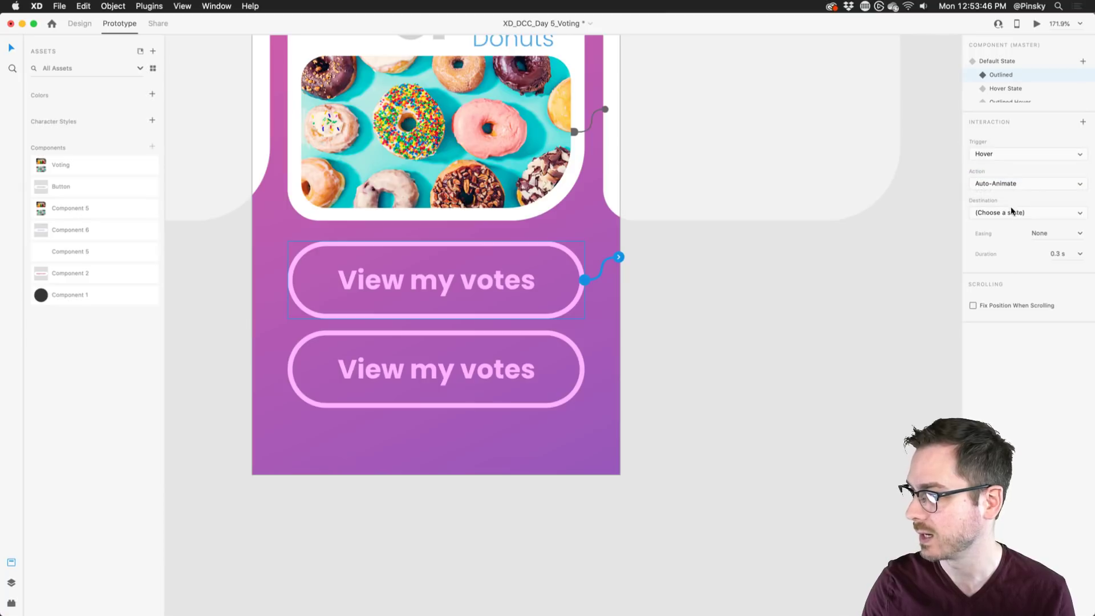
left_click(1004, 213)
left_click(1003, 246)
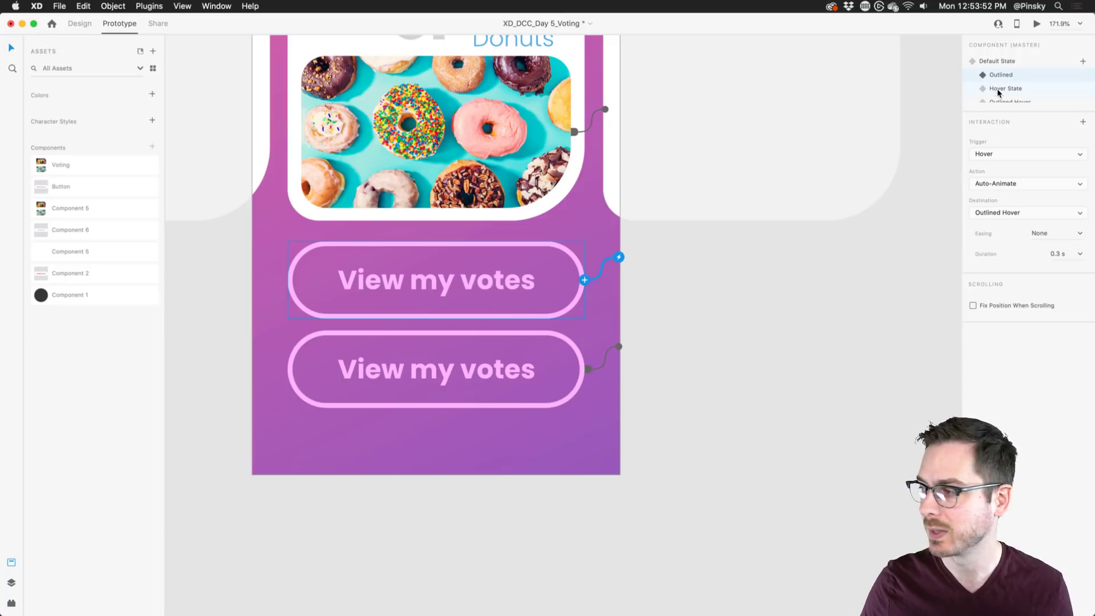
Return the master button to its Default State and preview both buttons in the prototype.
left_click(997, 63)
key("super+Return")
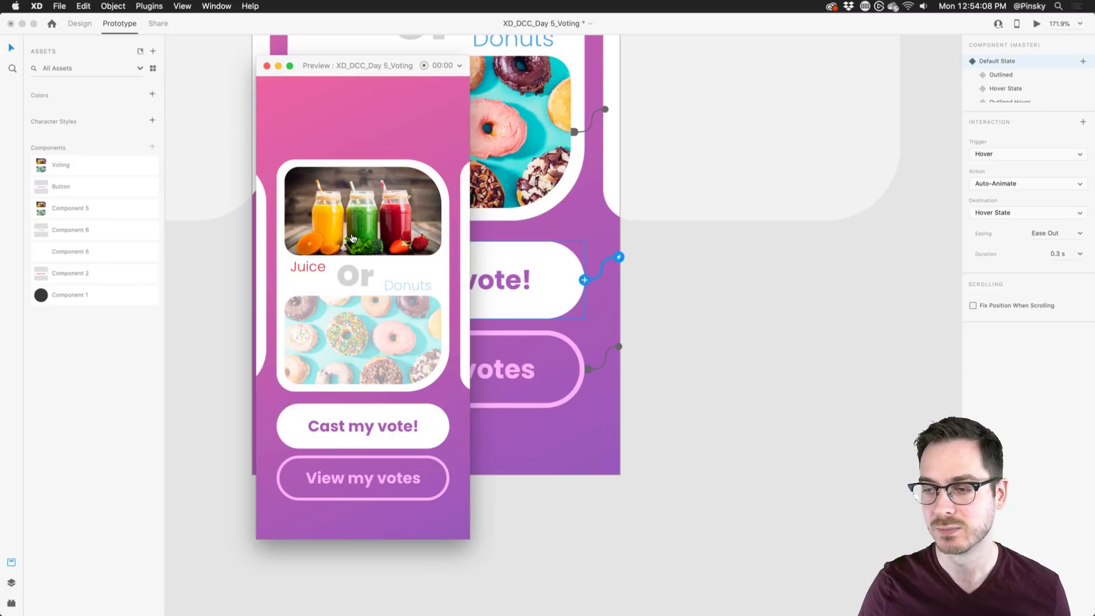
key("super+w")
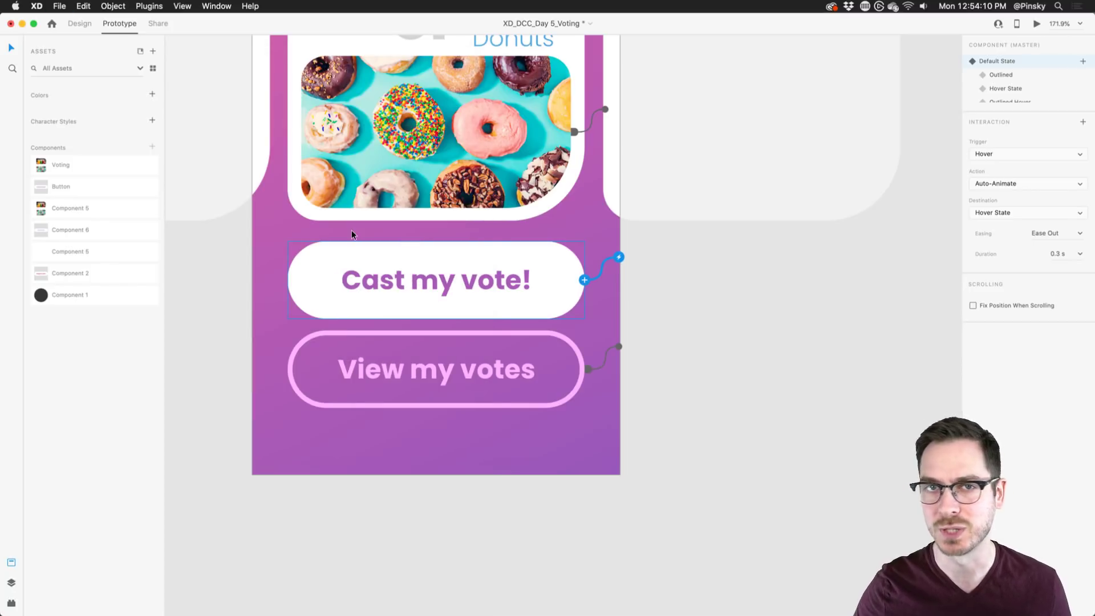